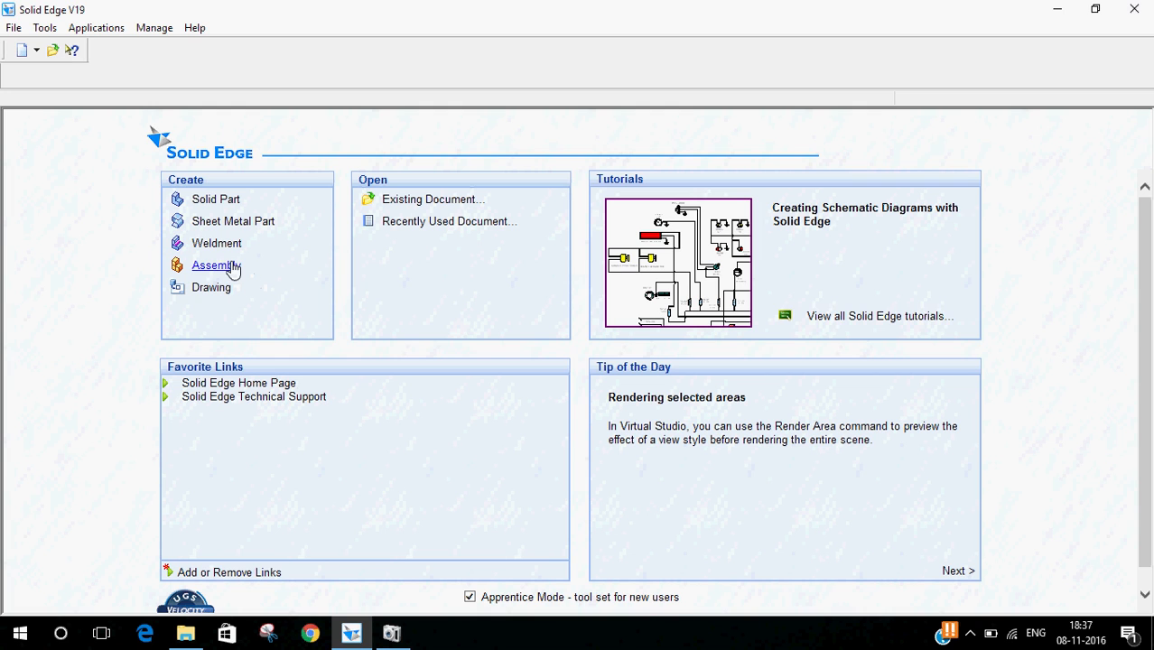
- Create a new assembly and browse the parts library to the Plummer Block folder
{"action": "left_click", "coordinate": [228, 267]}
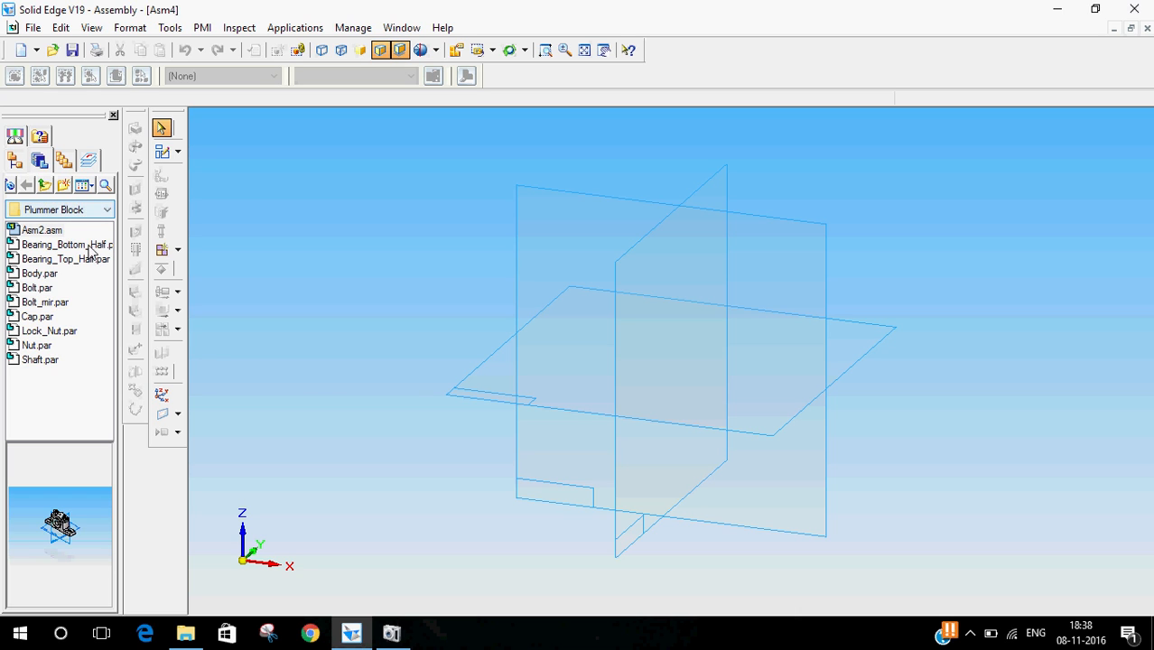
{"action": "left_click", "coordinate": [100, 212]}
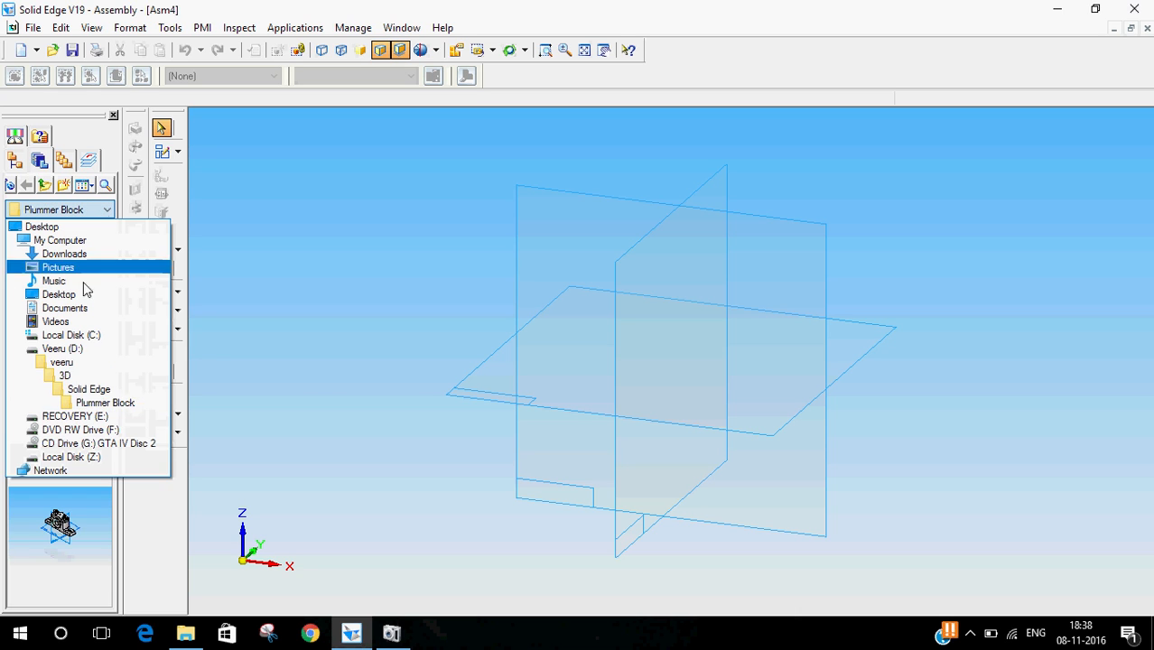
{"action": "left_click", "coordinate": [86, 403]}
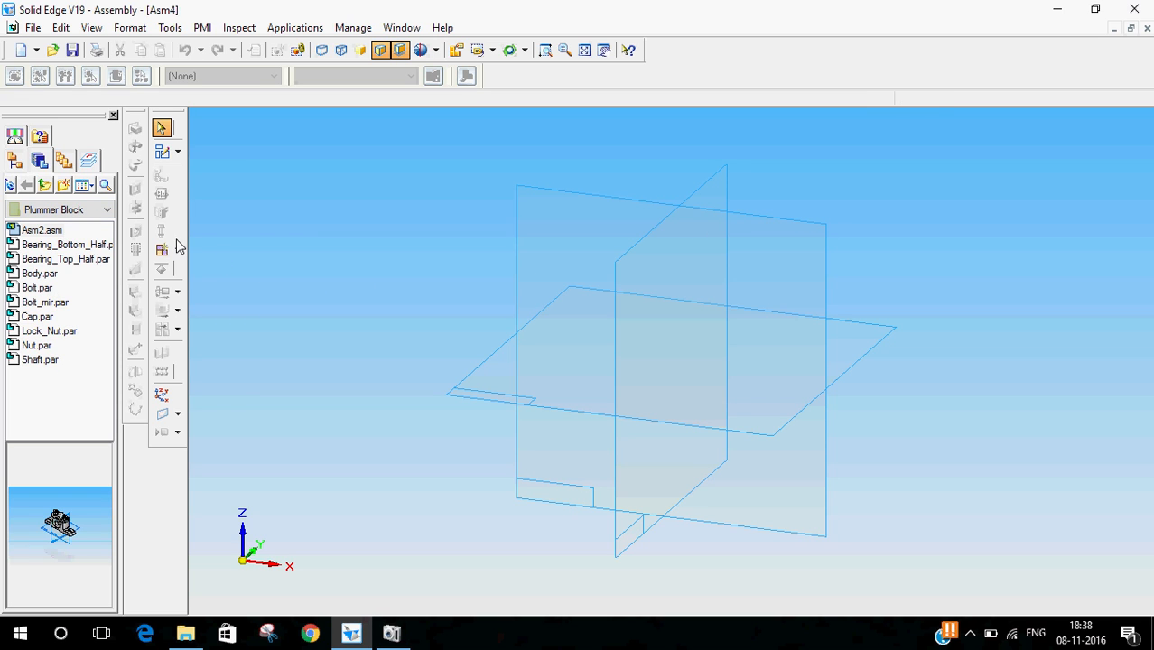
- Place Body.par as the first component of the assembly
{"action": "left_click", "coordinate": [41, 274]}
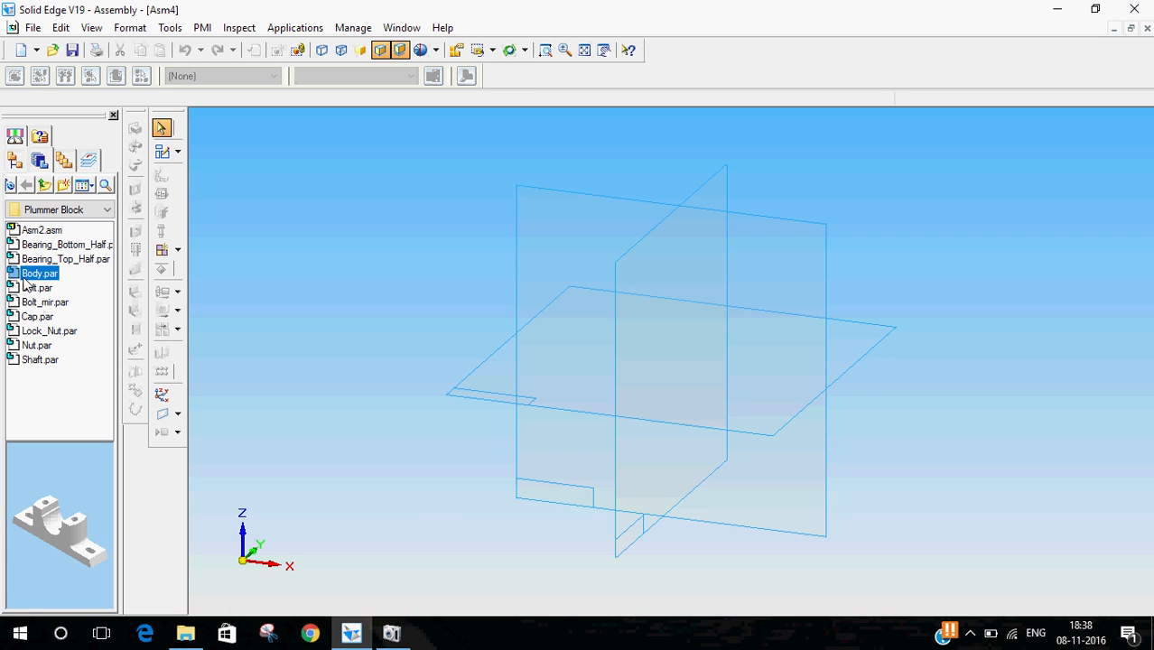
{"action": "double_click", "coordinate": [24, 276]}
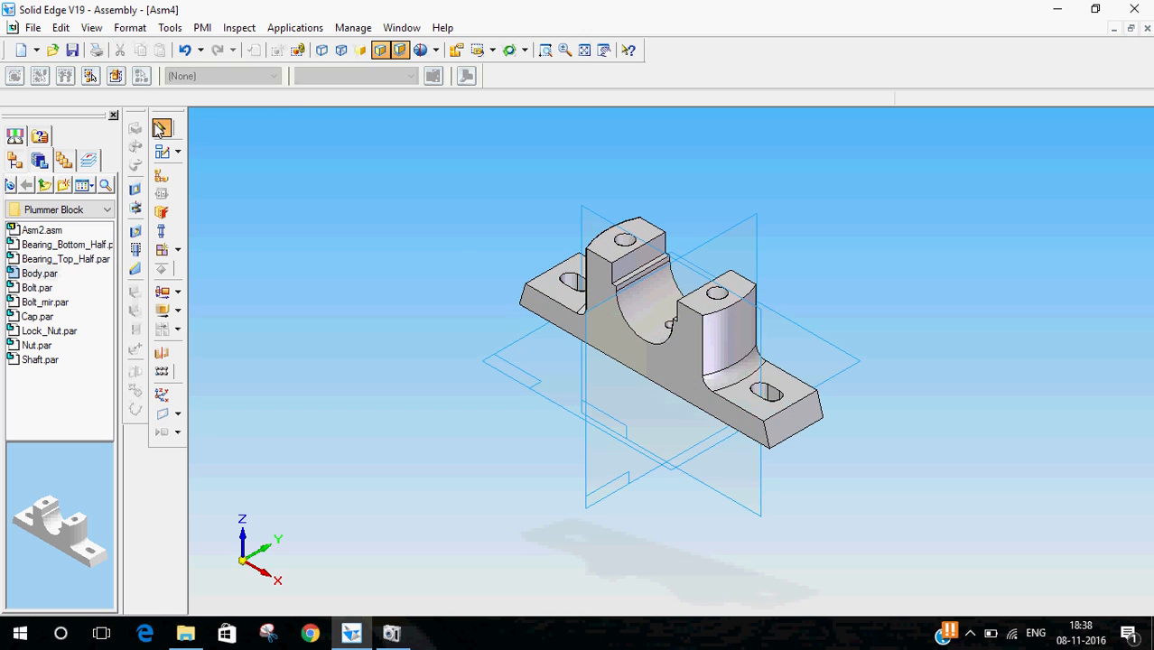
{"action": "middle_click_drag", "start_coordinate": [454, 248], "coordinate": [336, 316]}
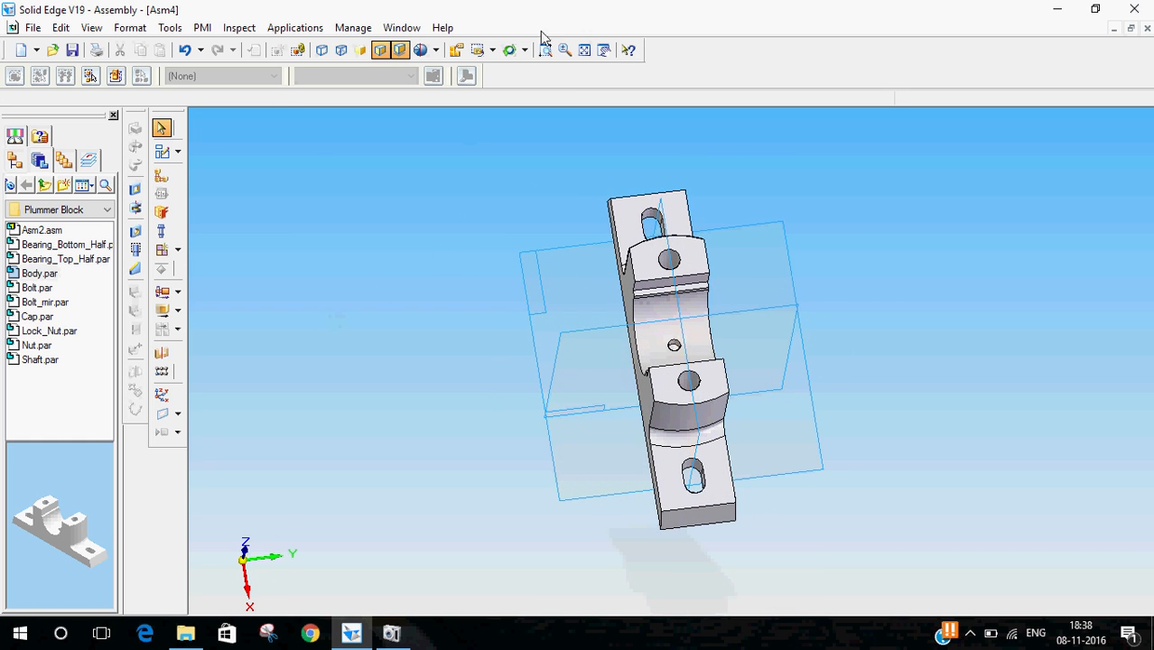
{"action": "left_click", "coordinate": [478, 50]}
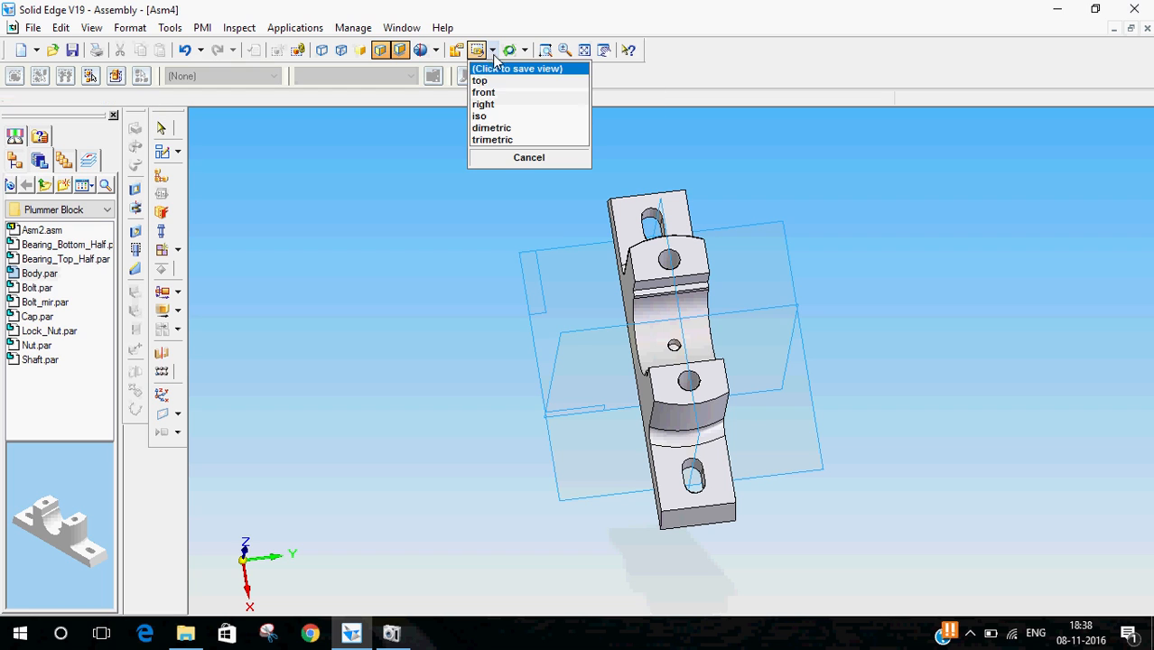
{"action": "left_click", "coordinate": [492, 115]}
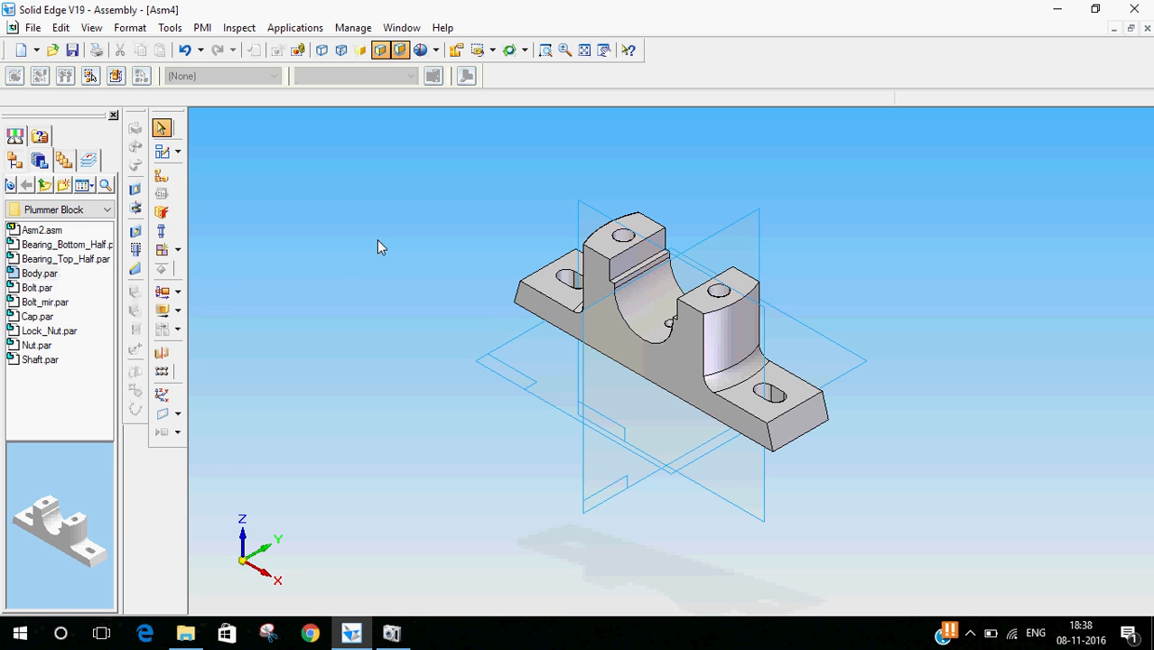
{"action": "middle_click_drag", "start_coordinate": [454, 296], "coordinate": [594, 156]}
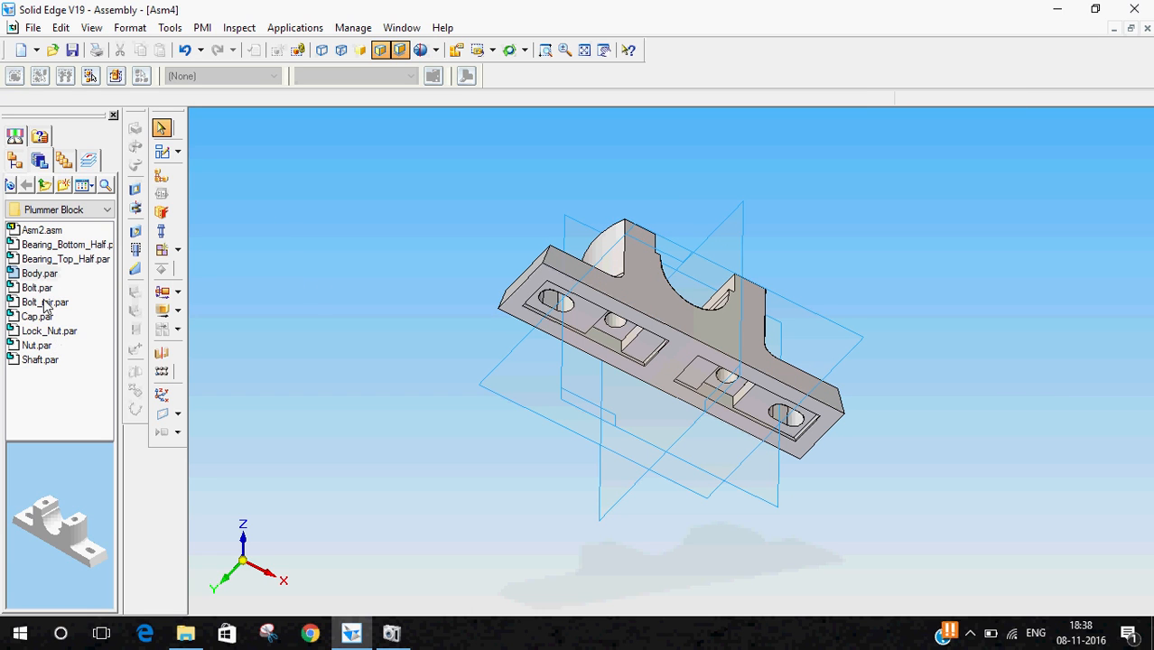
{"action": "left_click", "coordinate": [61, 245]}
{"action": "double_click", "coordinate": [61, 246]}
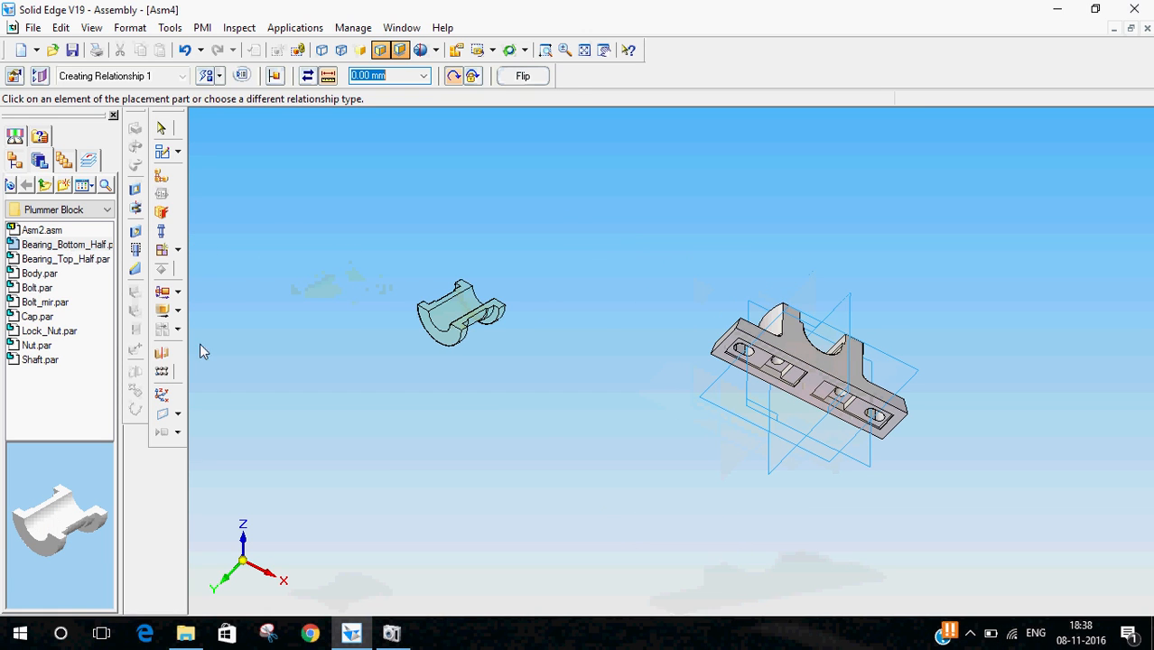
{"action": "left_click", "coordinate": [160, 127]}
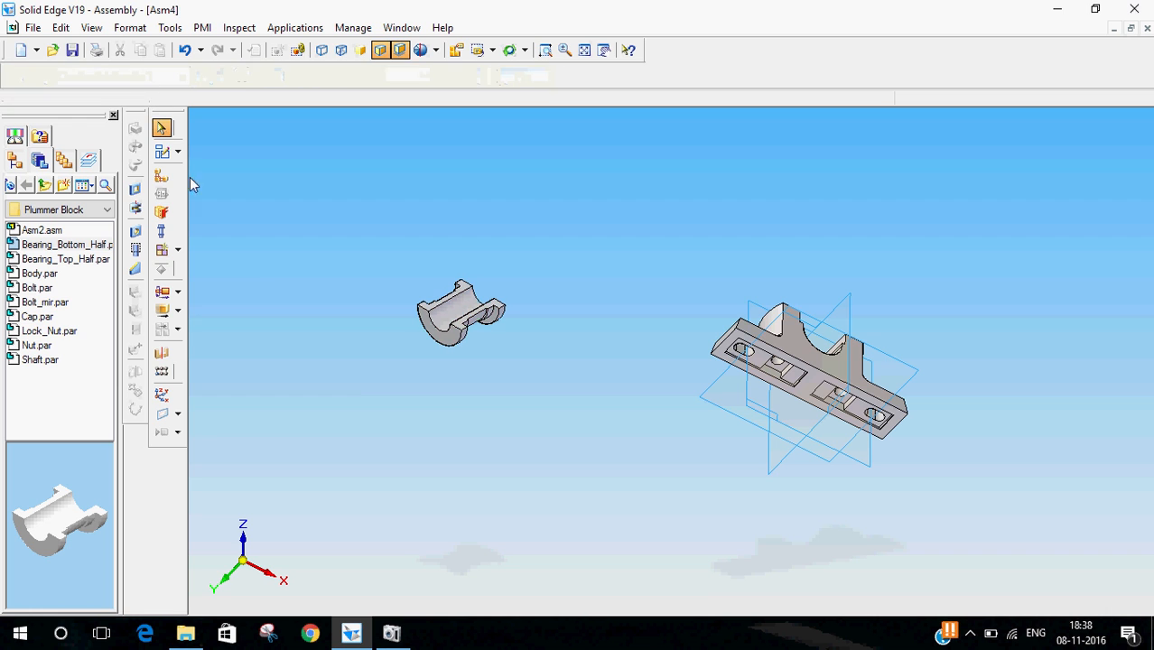
{"action": "middle_click_drag", "start_coordinate": [609, 330], "coordinate": [193, 268]}
{"action": "middle_click_drag", "start_coordinate": [822, 466], "coordinate": [743, 554]}
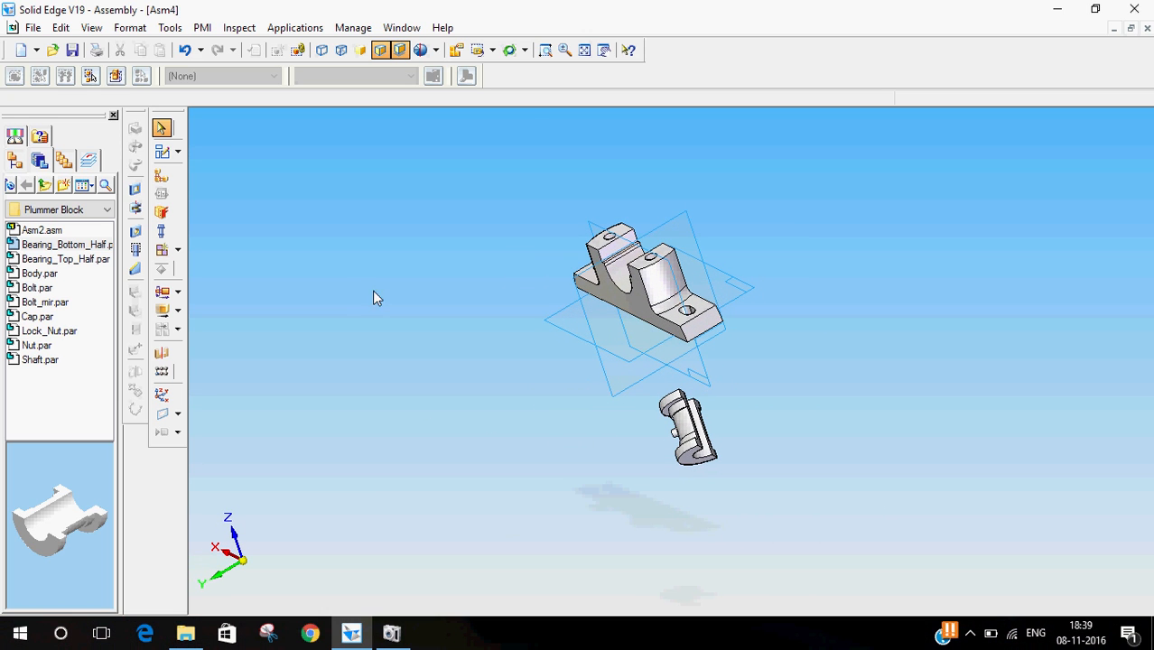
{"action": "key", "text": "ctrl+z"}
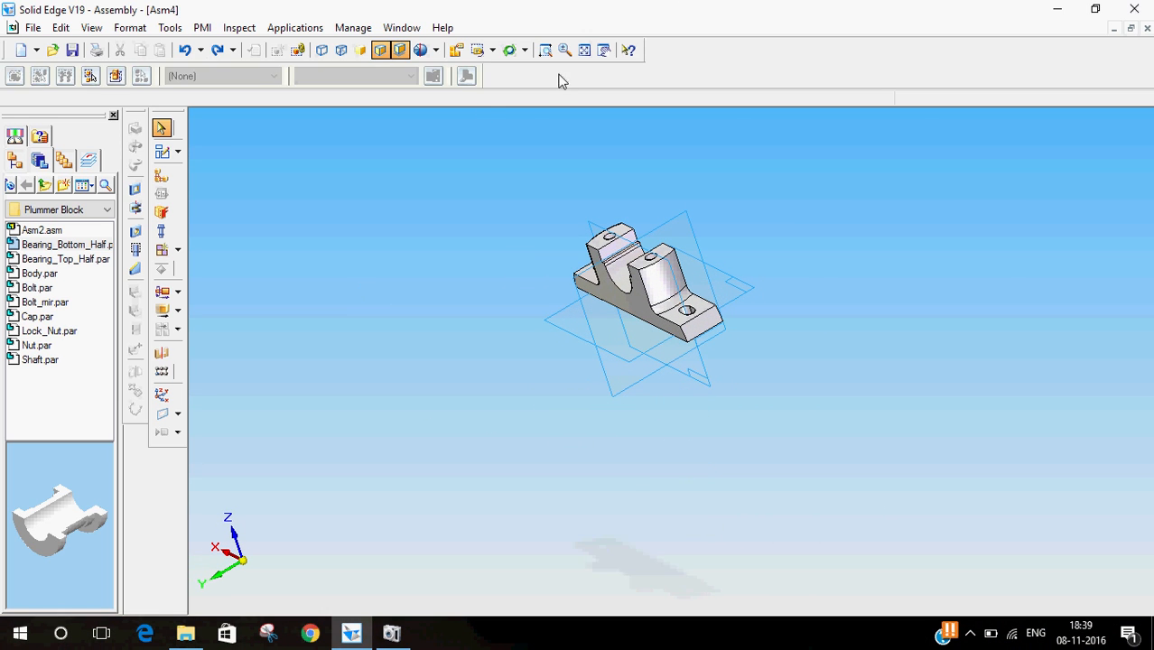
- Insert Bearing_Bottom_Half.par into the assembly
{"action": "left_click", "coordinate": [492, 51]}
{"action": "left_click", "coordinate": [485, 116]}
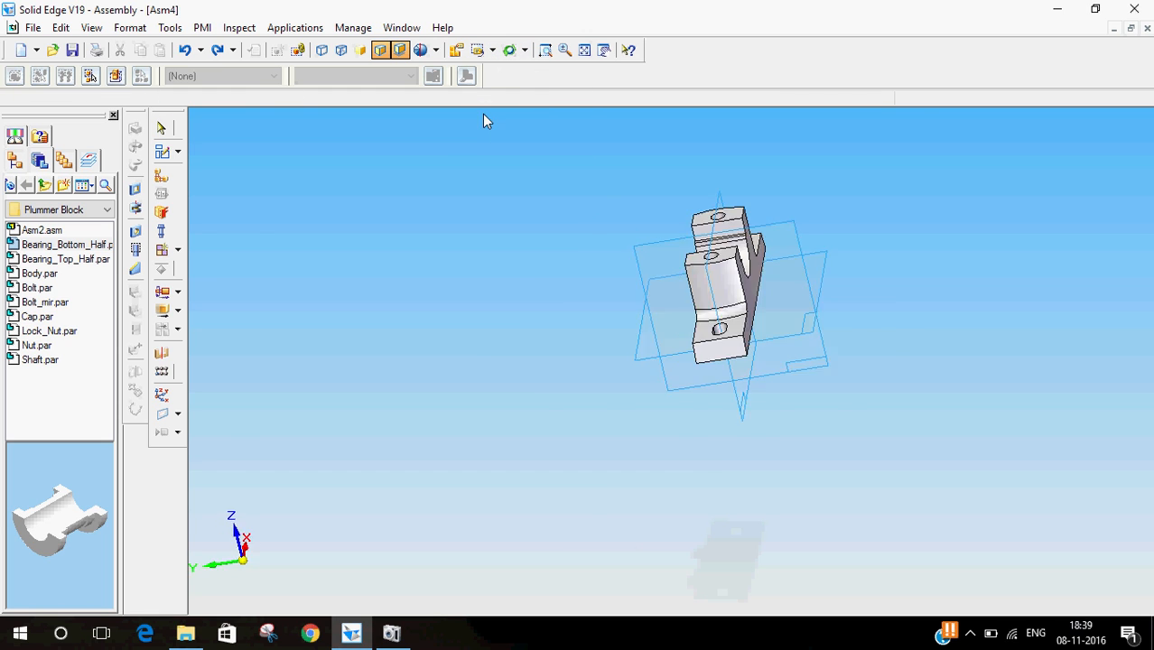
{"action": "double_click", "coordinate": [55, 247]}
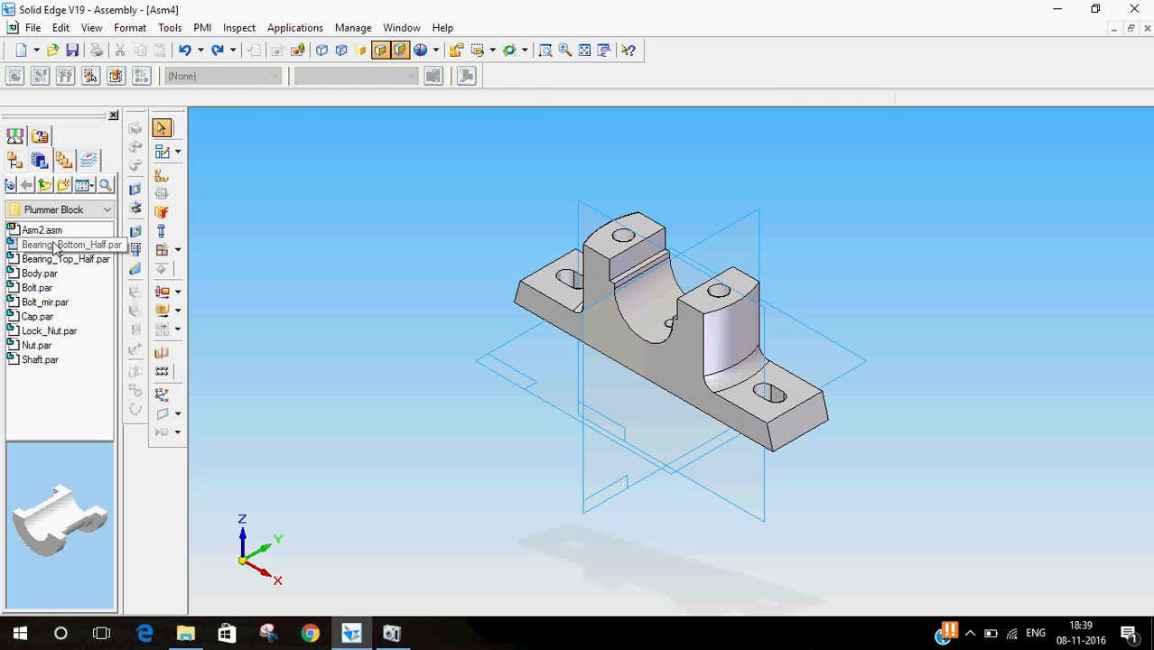
{"action": "left_click", "coordinate": [161, 128]}
- Axially align the bearing bottom half's cylindrical face with the body's bore using Axial Align
{"action": "middle_click_drag", "start_coordinate": [677, 492], "coordinate": [539, 179]}
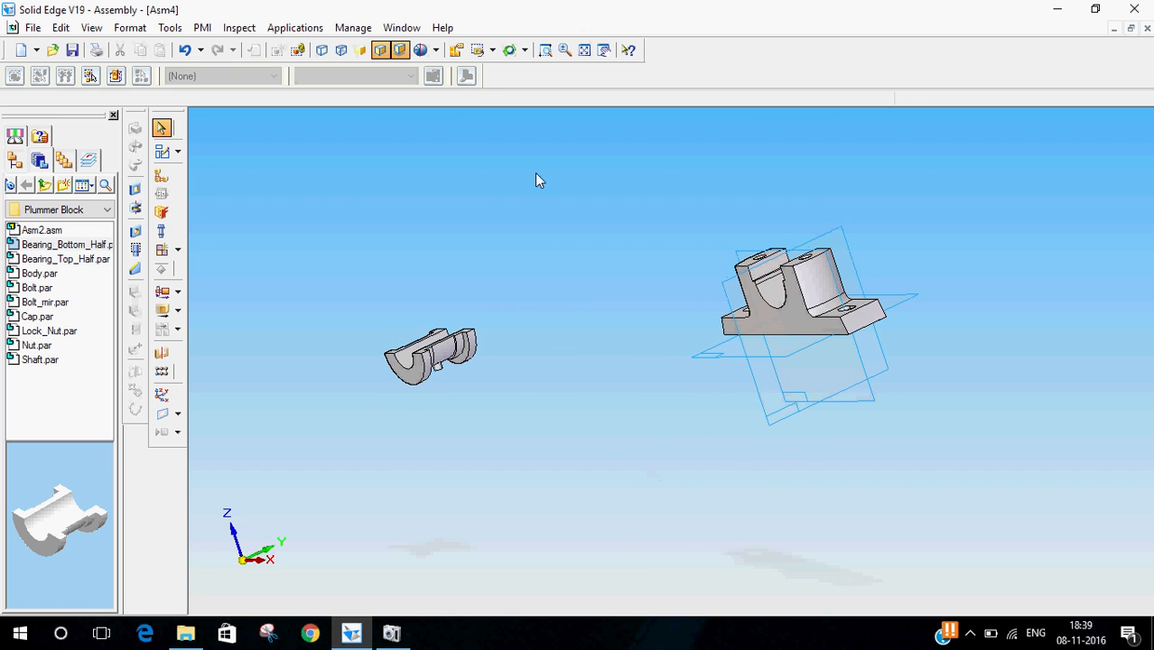
{"action": "left_click", "coordinate": [492, 50]}
{"action": "left_click", "coordinate": [494, 114]}
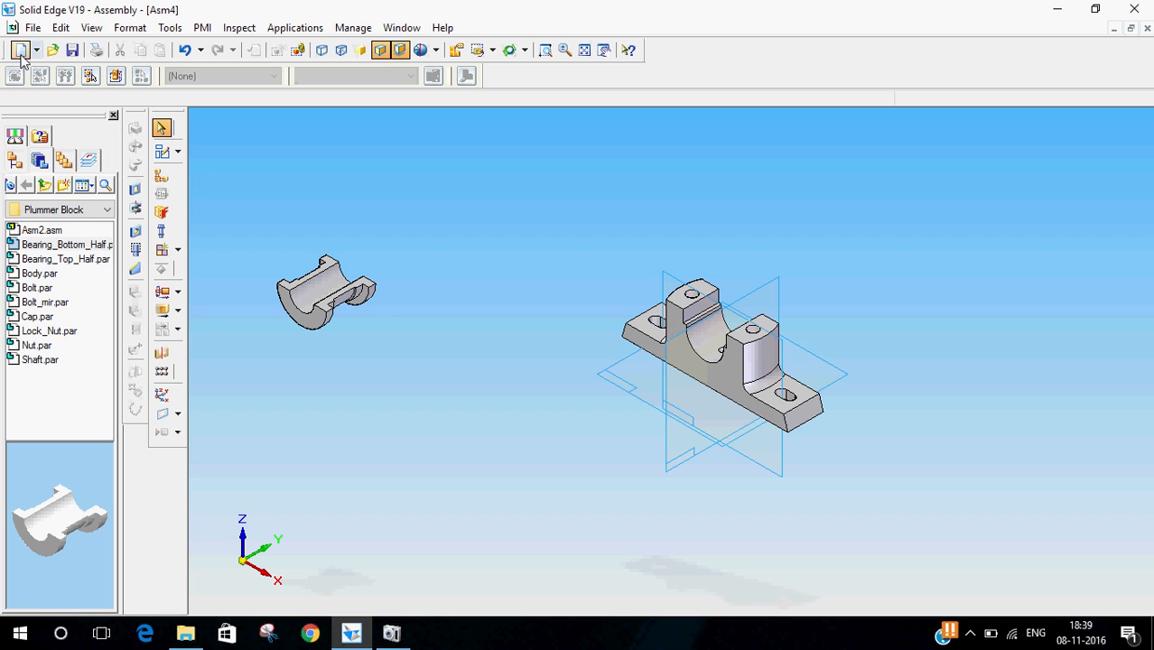
{"action": "left_click", "coordinate": [162, 176]}
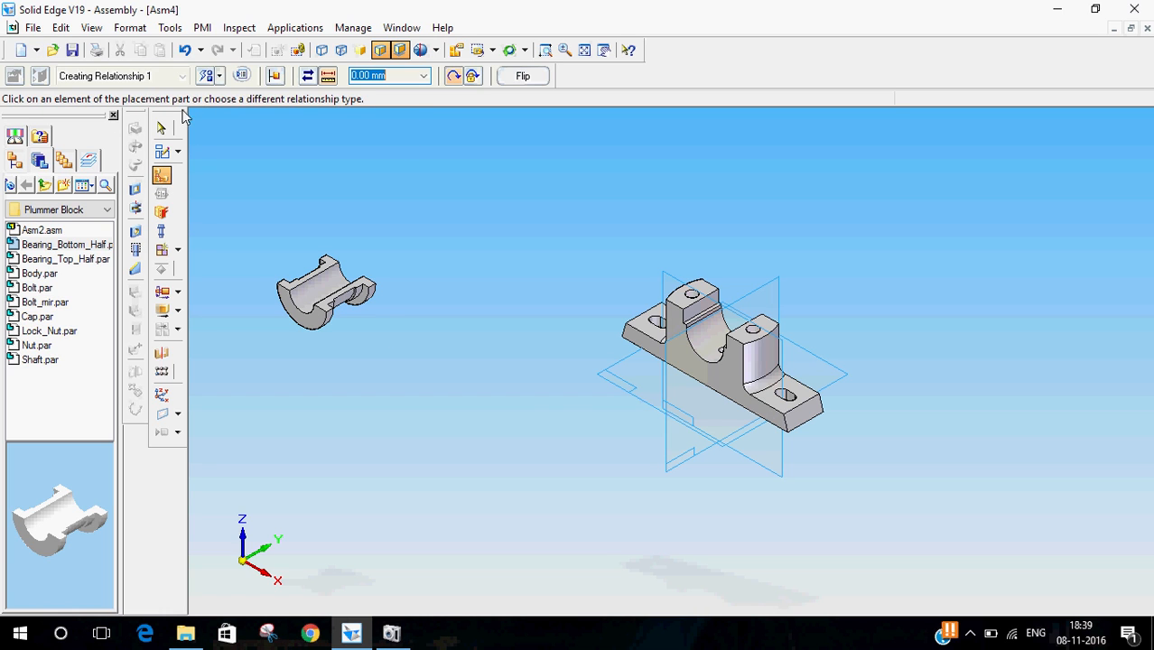
{"action": "left_click", "coordinate": [220, 77]}
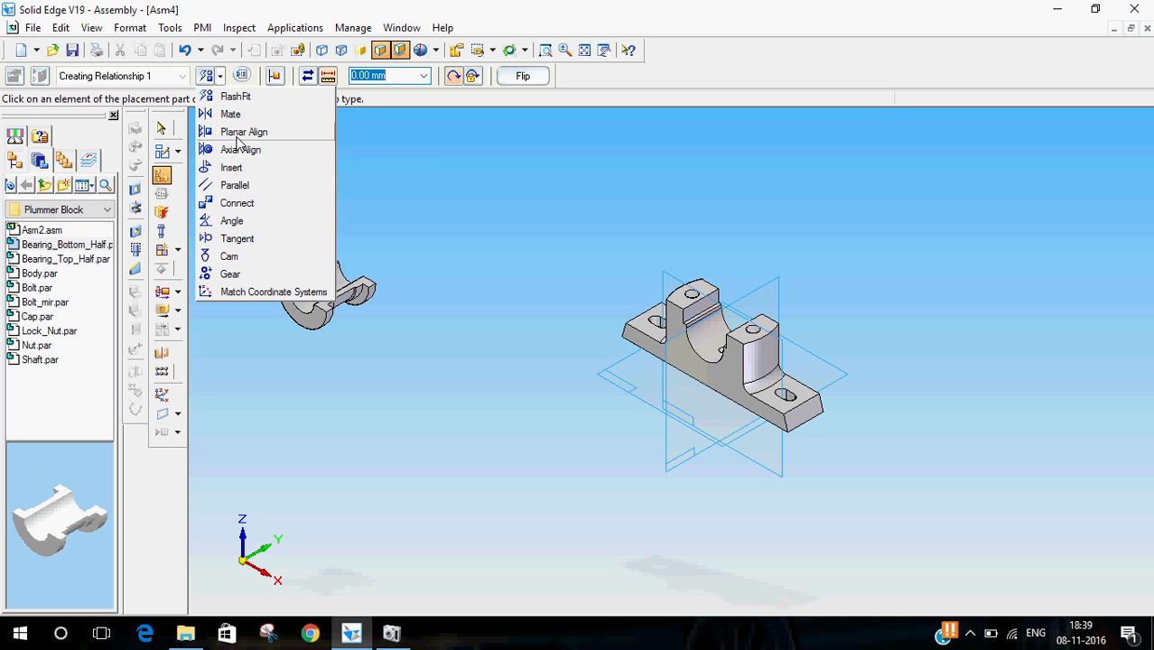
{"action": "left_click", "coordinate": [238, 150]}
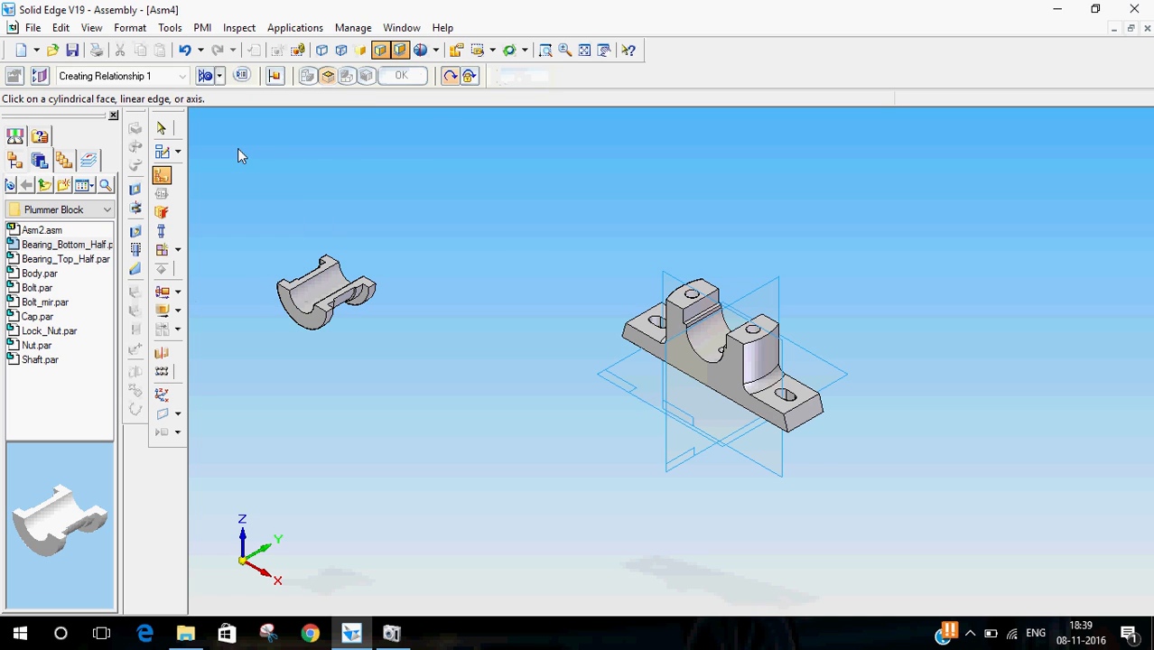
{"action": "left_click", "coordinate": [711, 346]}
{"action": "left_click", "coordinate": [316, 301]}
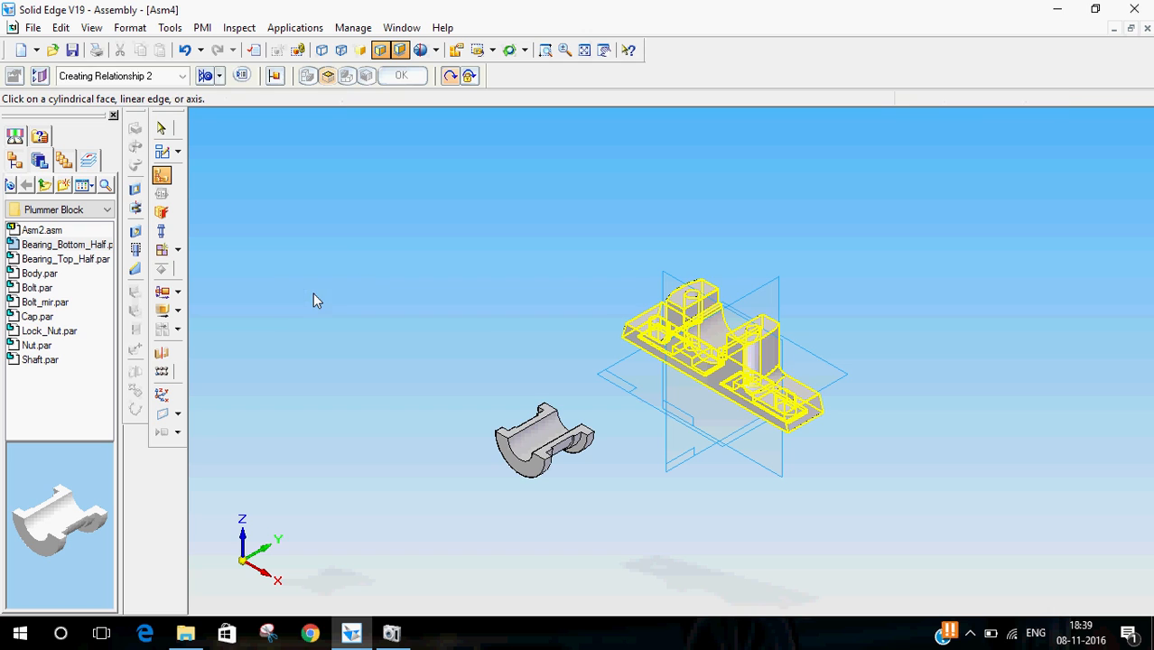
{"action": "left_click", "coordinate": [163, 129]}
- Mate the bearing bottom half's flange face with the body's face to seat it in the bore
{"action": "middle_click_drag", "start_coordinate": [477, 464], "coordinate": [871, 237]}
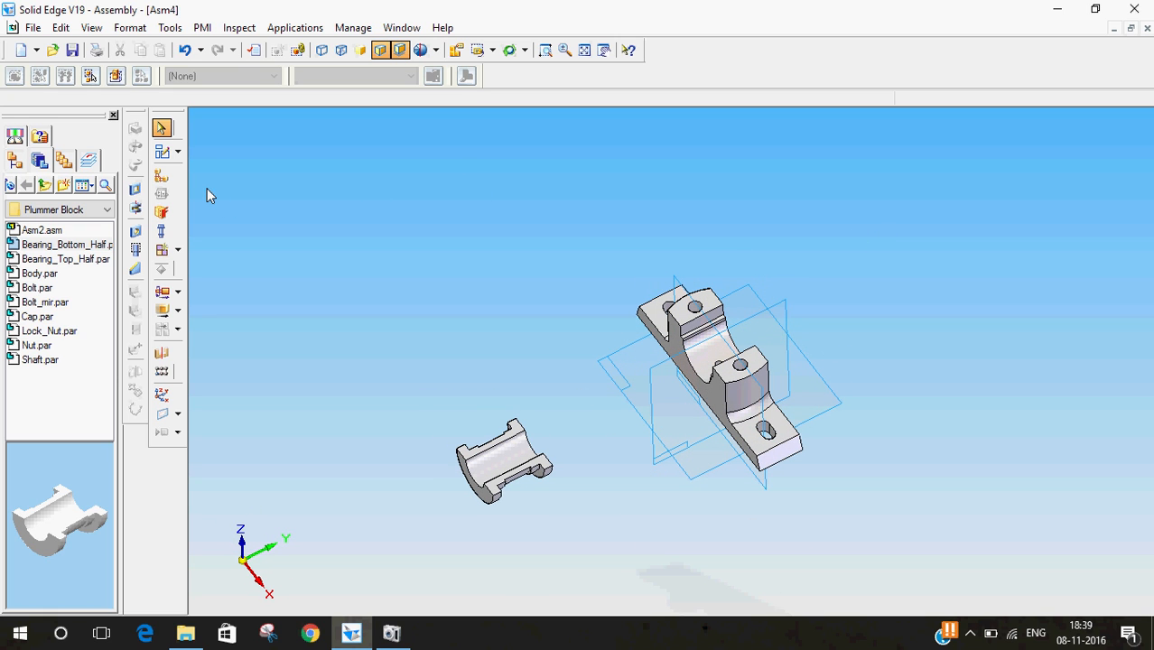
{"action": "left_click", "coordinate": [161, 176]}
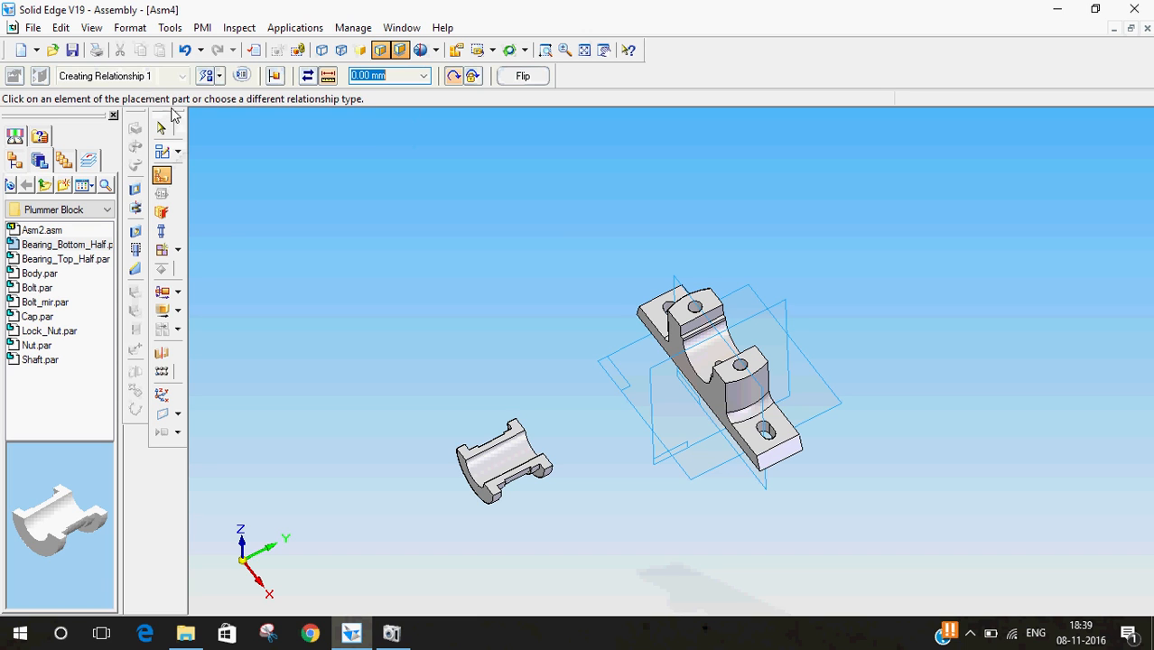
{"action": "left_click", "coordinate": [213, 75]}
{"action": "left_click", "coordinate": [231, 114]}
{"action": "middle_click_drag", "start_coordinate": [509, 360], "coordinate": [544, 311]}
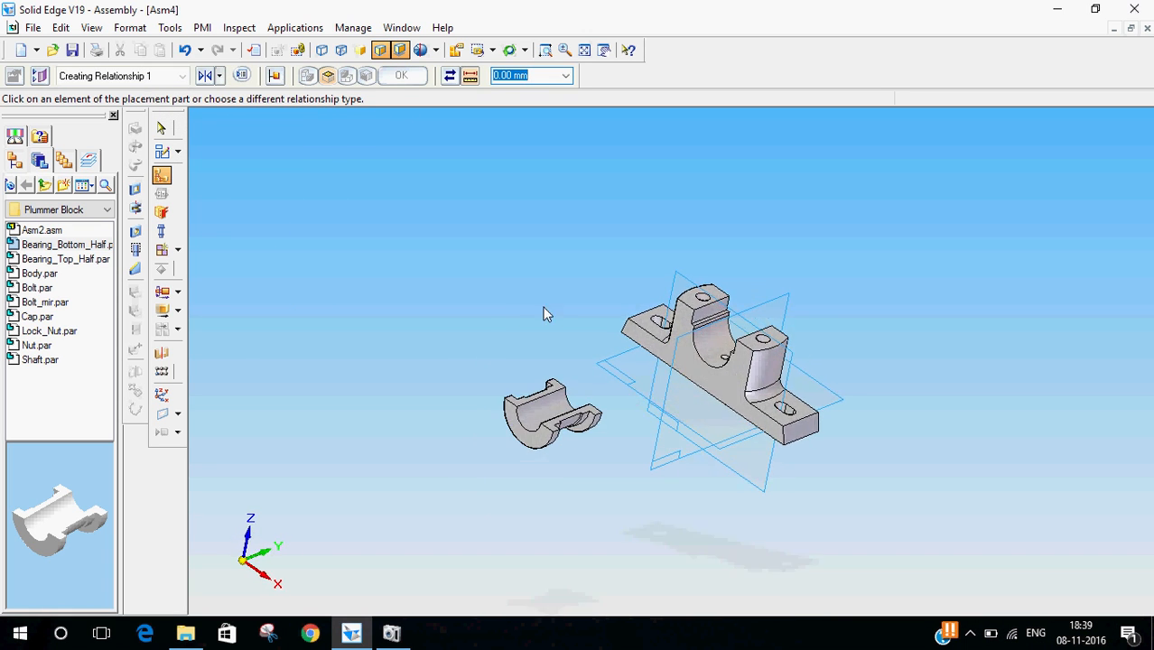
{"action": "left_click", "coordinate": [682, 324]}
{"action": "middle_click_drag", "start_coordinate": [580, 352], "coordinate": [380, 329]}
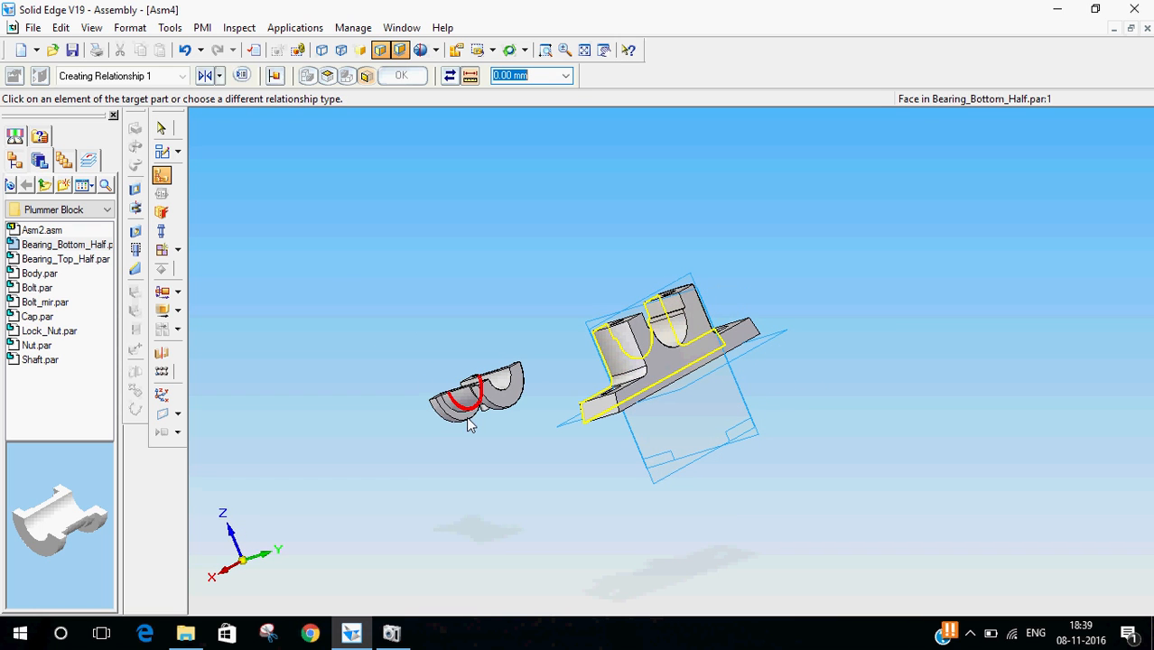
{"action": "left_click", "coordinate": [469, 425]}
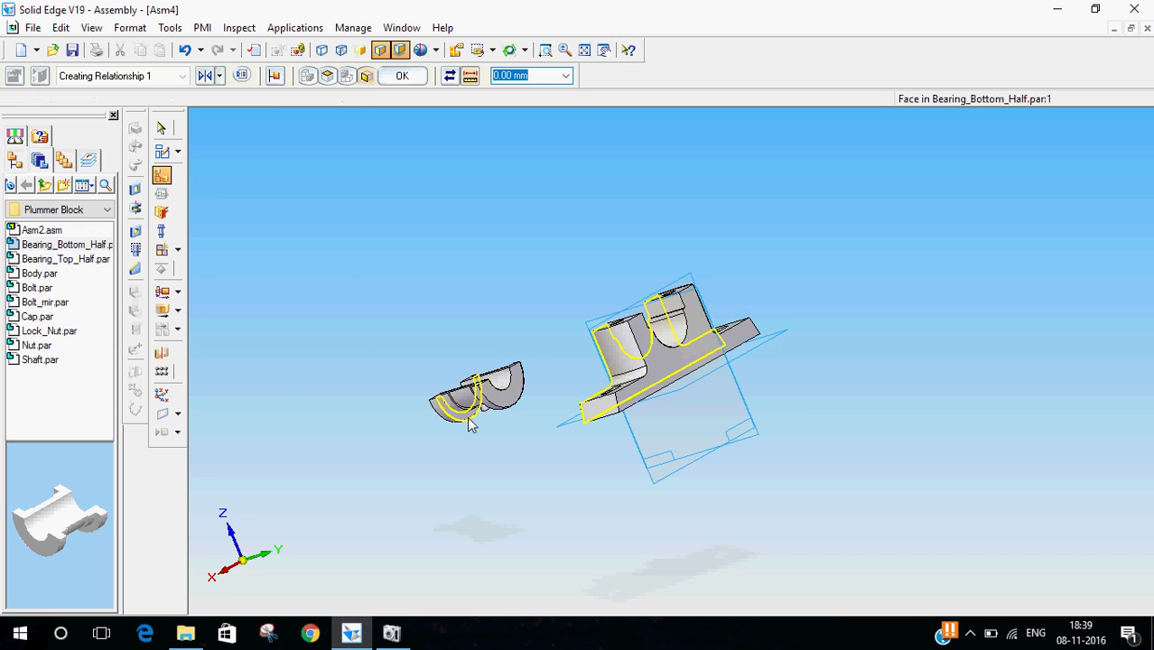
{"action": "left_click", "coordinate": [162, 129]}
- Insert Bearing_Top_Half.par into the assembly in the iso view
{"action": "middle_click_drag", "start_coordinate": [487, 388], "coordinate": [723, 397]}
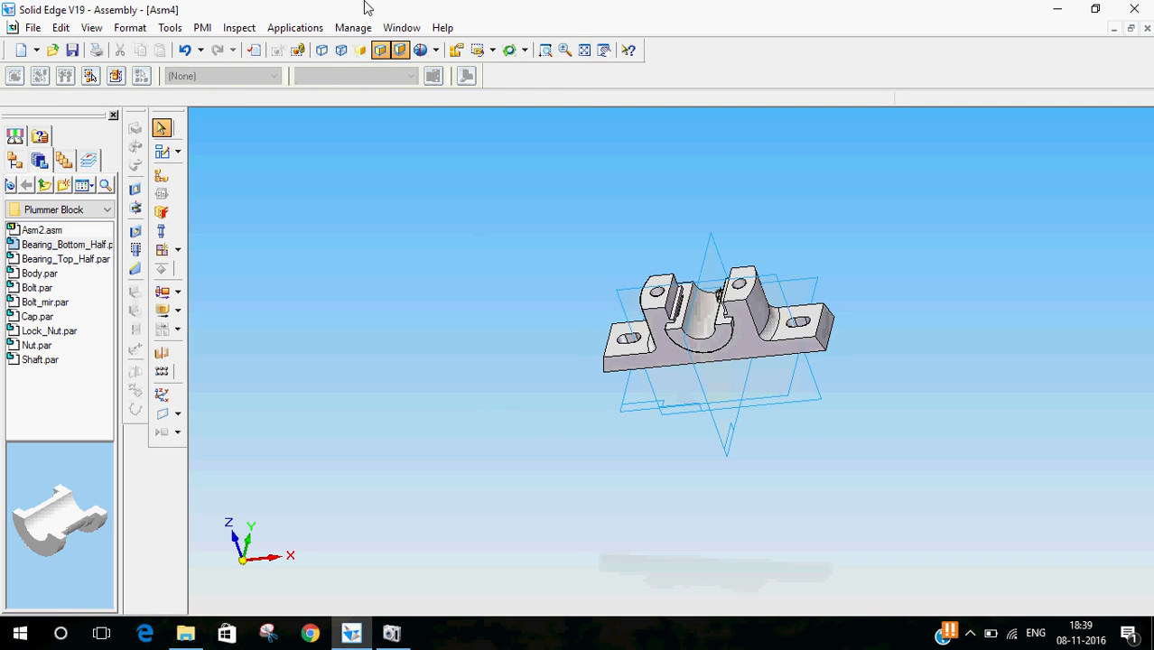
{"action": "left_click", "coordinate": [493, 52]}
{"action": "left_click", "coordinate": [486, 110]}
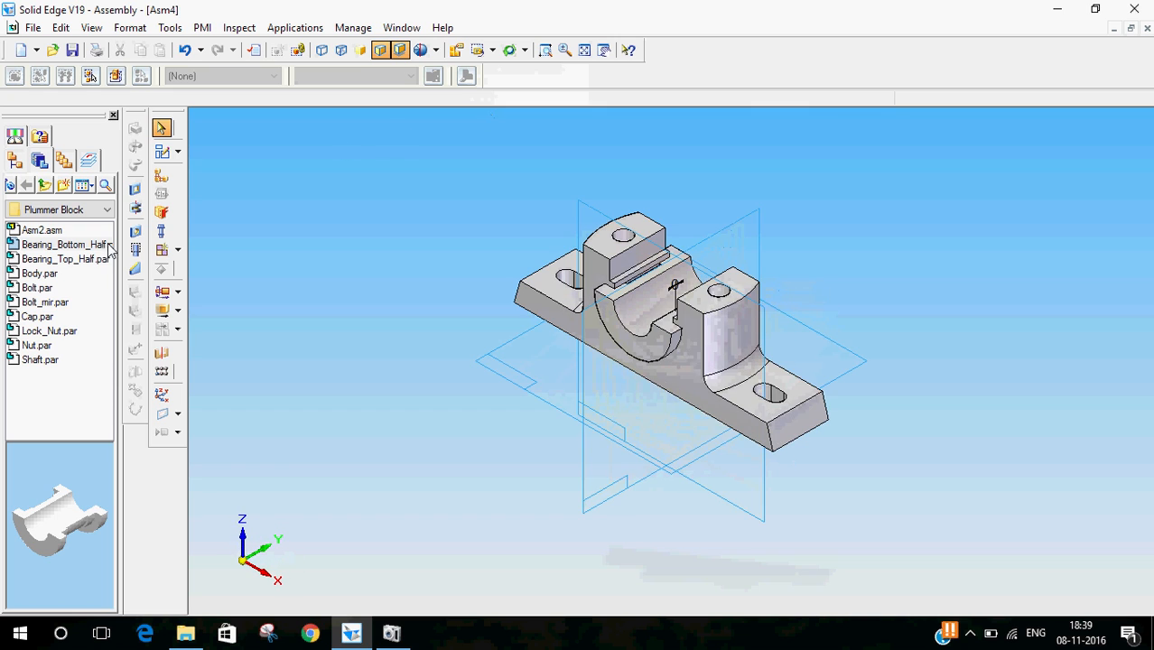
{"action": "left_click", "coordinate": [76, 261]}
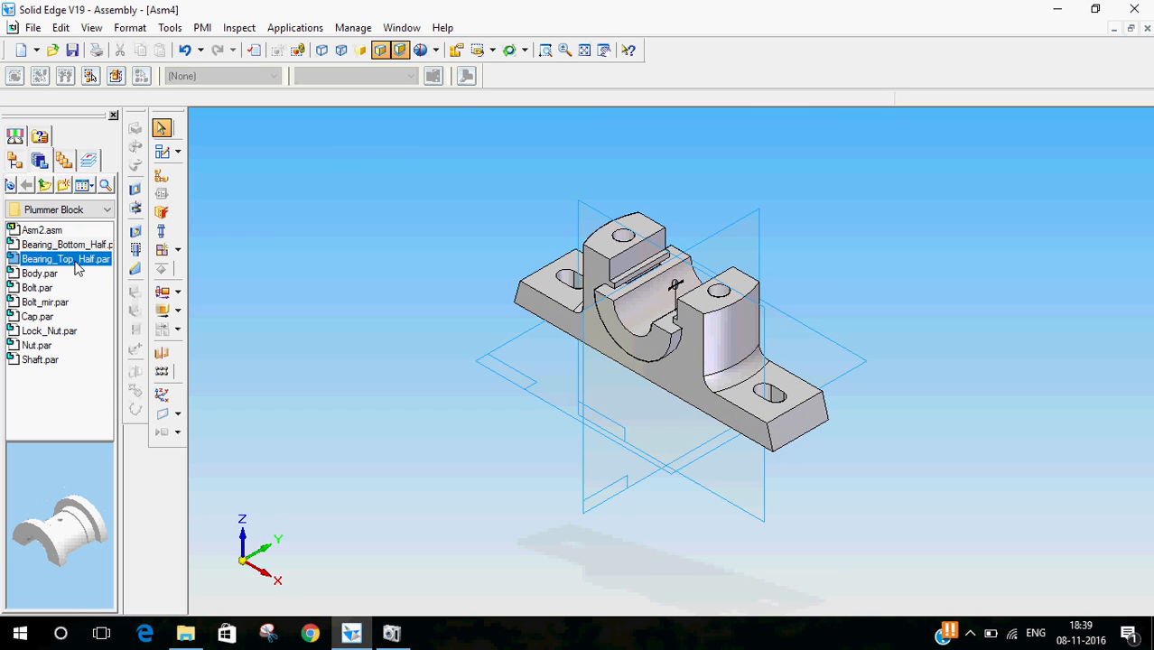
{"action": "double_click", "coordinate": [76, 261]}
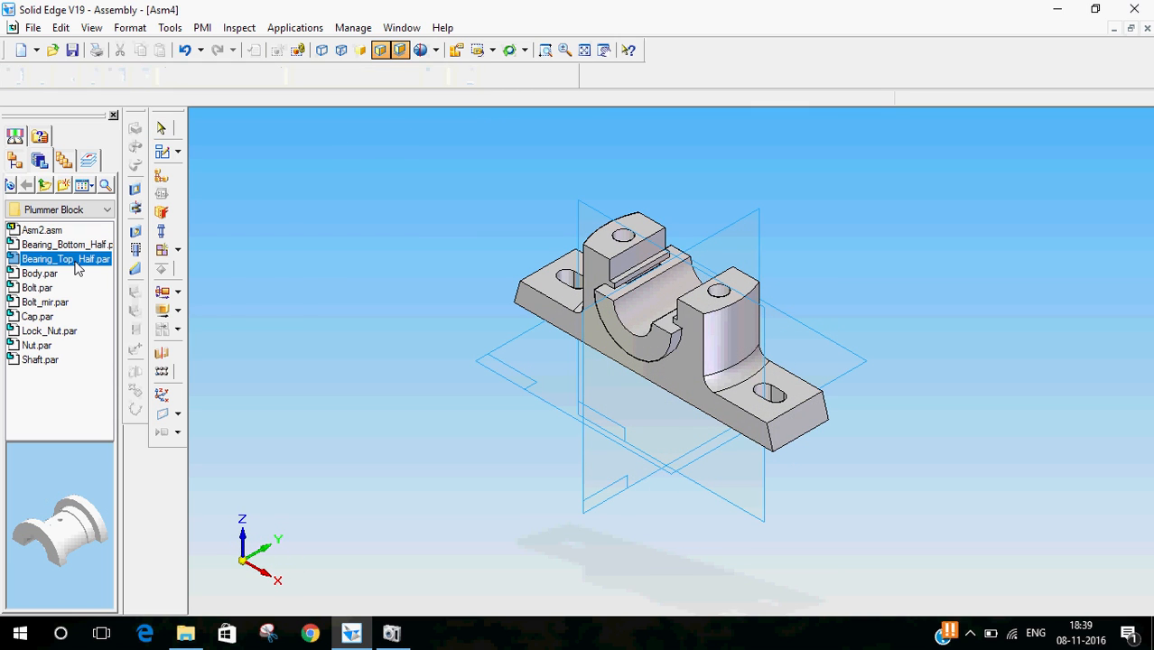
{"action": "left_click", "coordinate": [162, 129]}
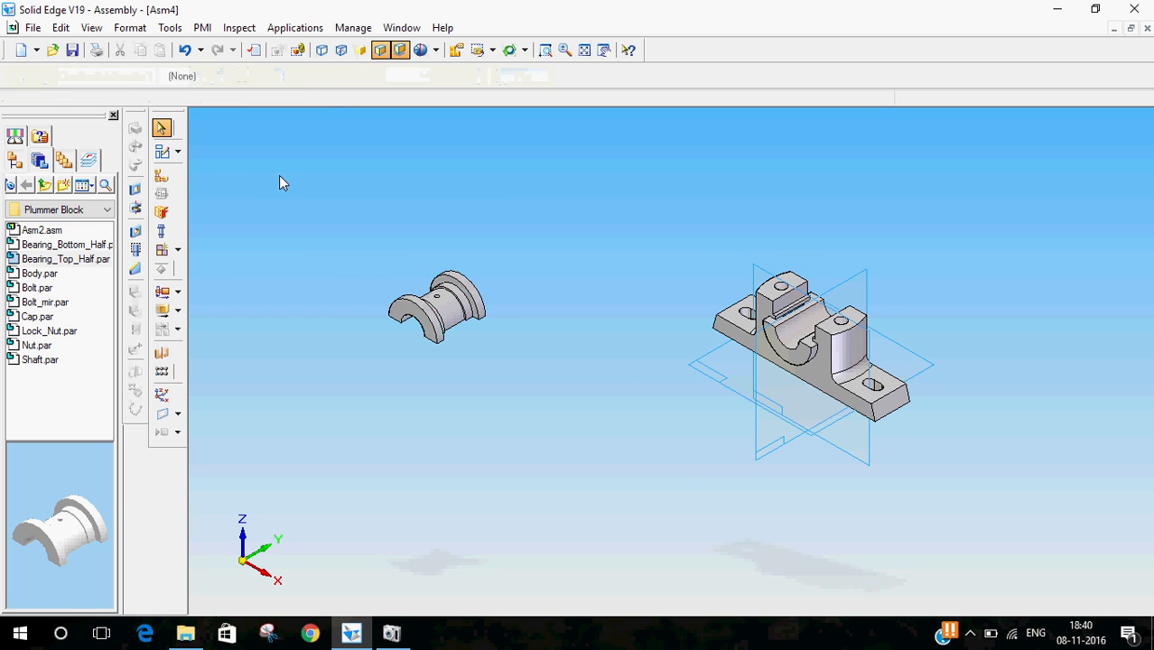
- Axially align the bearing top half's cylindrical face with the body's bore using Axial Align
{"action": "left_click", "coordinate": [163, 181]}
{"action": "left_click", "coordinate": [214, 76]}
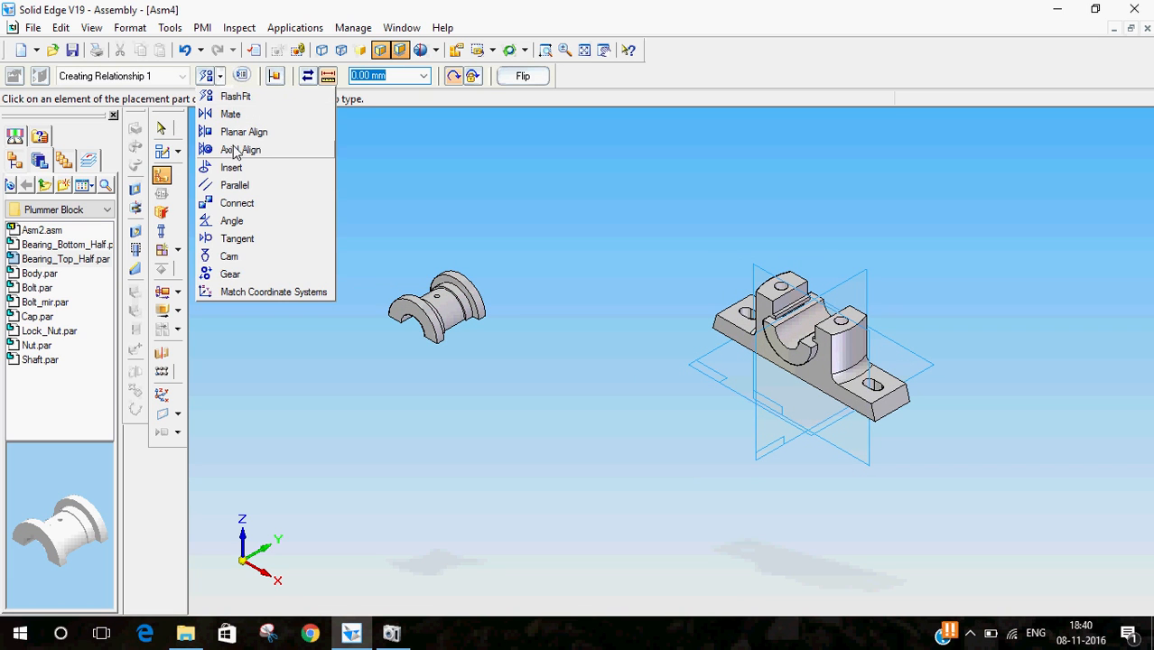
{"action": "left_click", "coordinate": [237, 150]}
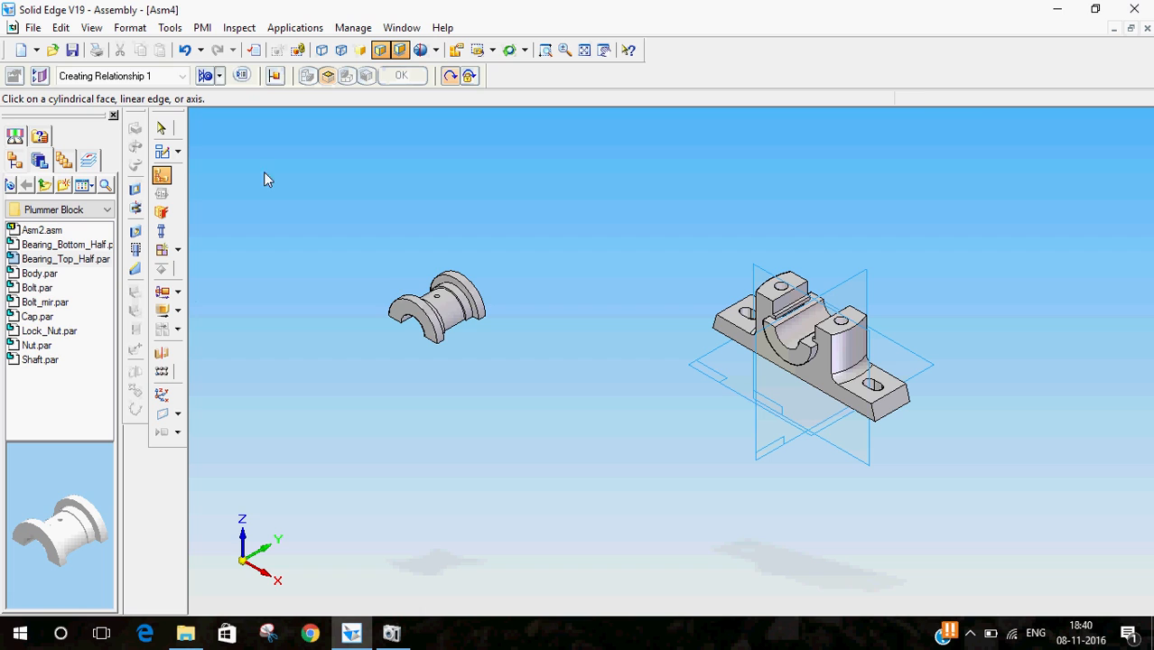
{"action": "left_click", "coordinate": [451, 318]}
{"action": "left_click", "coordinate": [794, 328]}
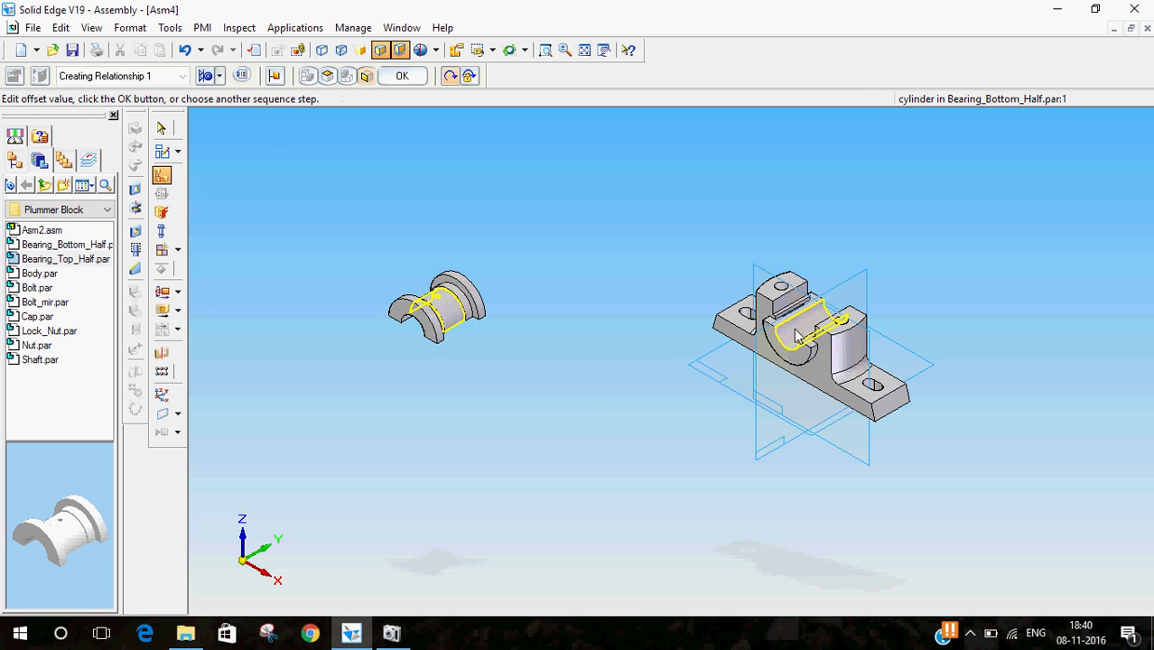
- Planar align the bearing top half's flat split face with the bearing bottom half's split face
{"action": "left_click", "coordinate": [161, 177]}
{"action": "left_click", "coordinate": [219, 75]}
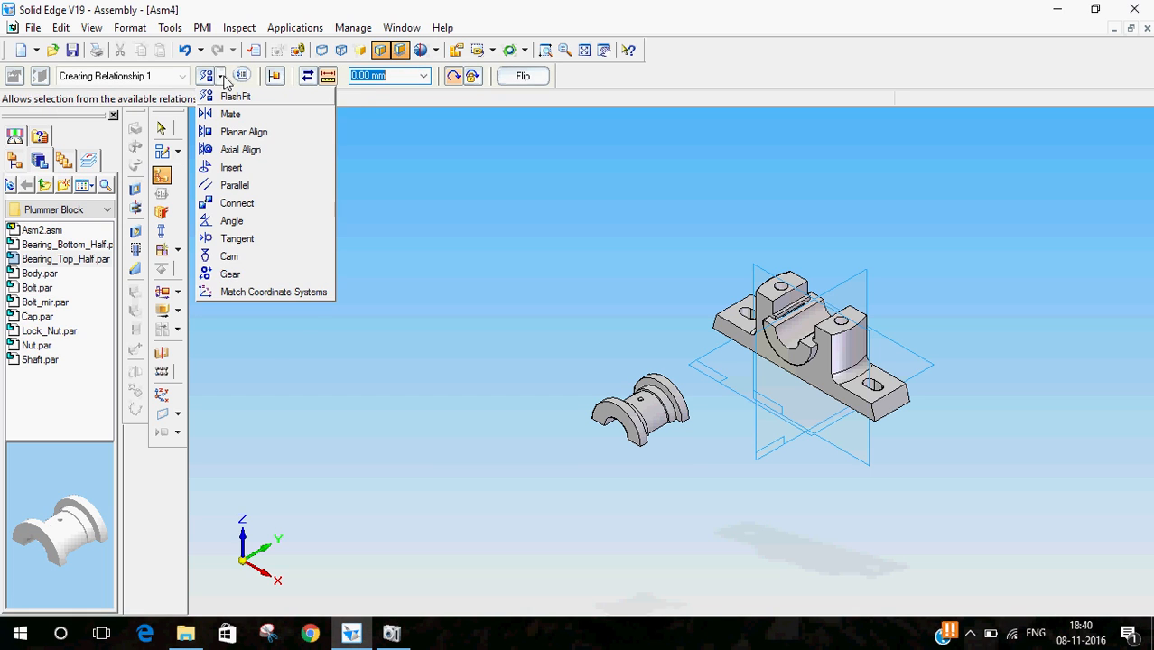
{"action": "left_click", "coordinate": [242, 132]}
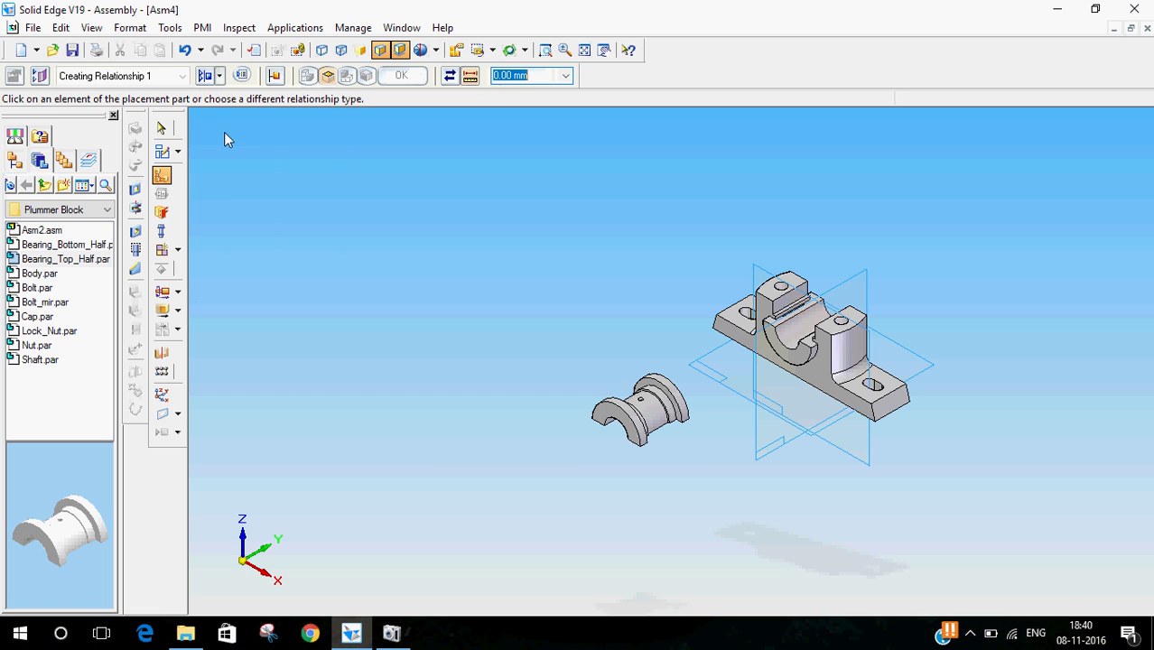
{"action": "left_click", "coordinate": [774, 349]}
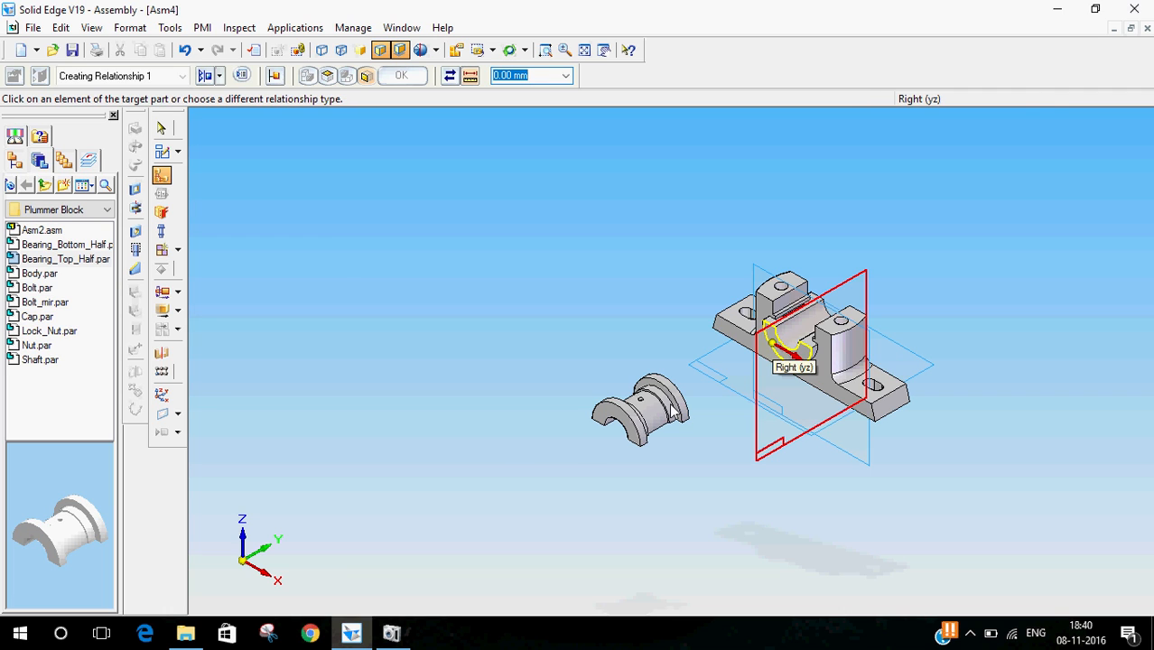
{"action": "left_click", "coordinate": [607, 421]}
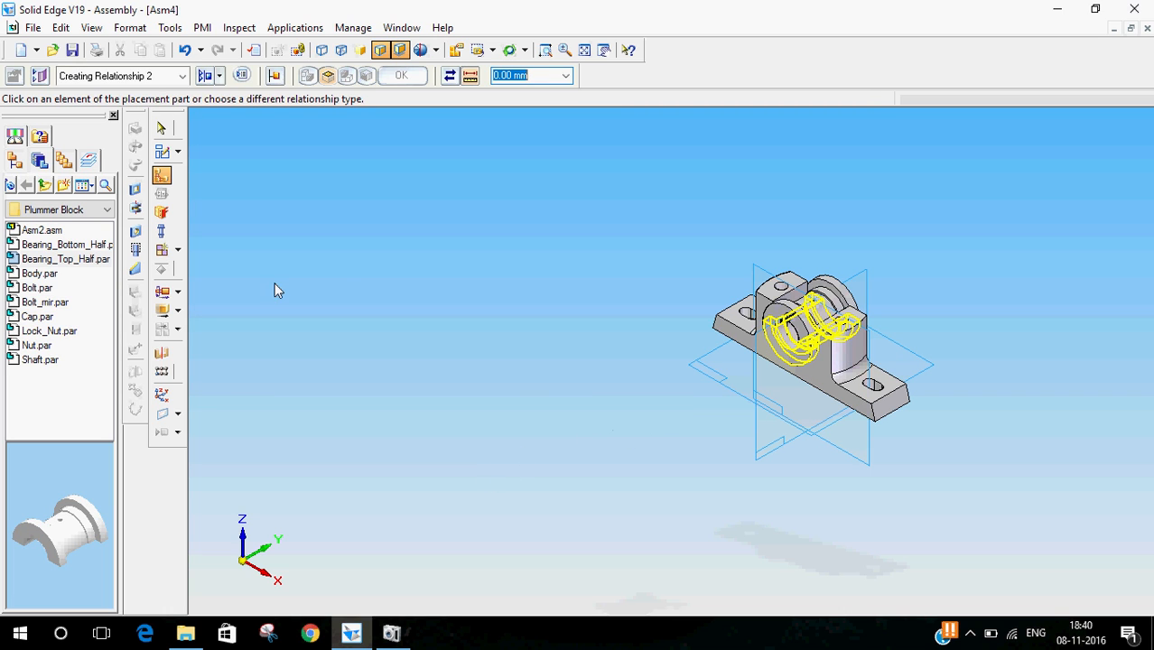
{"action": "left_click", "coordinate": [162, 128]}
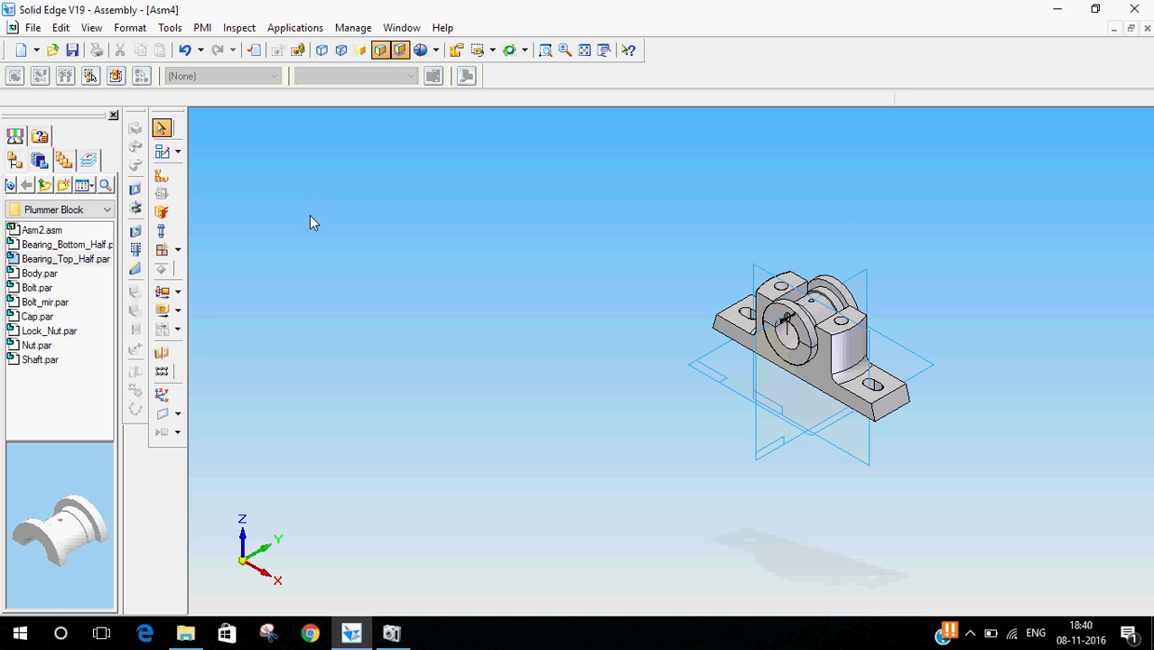
- Insert Cap.par into the assembly
{"action": "left_click", "coordinate": [43, 320]}
{"action": "double_click", "coordinate": [43, 325]}
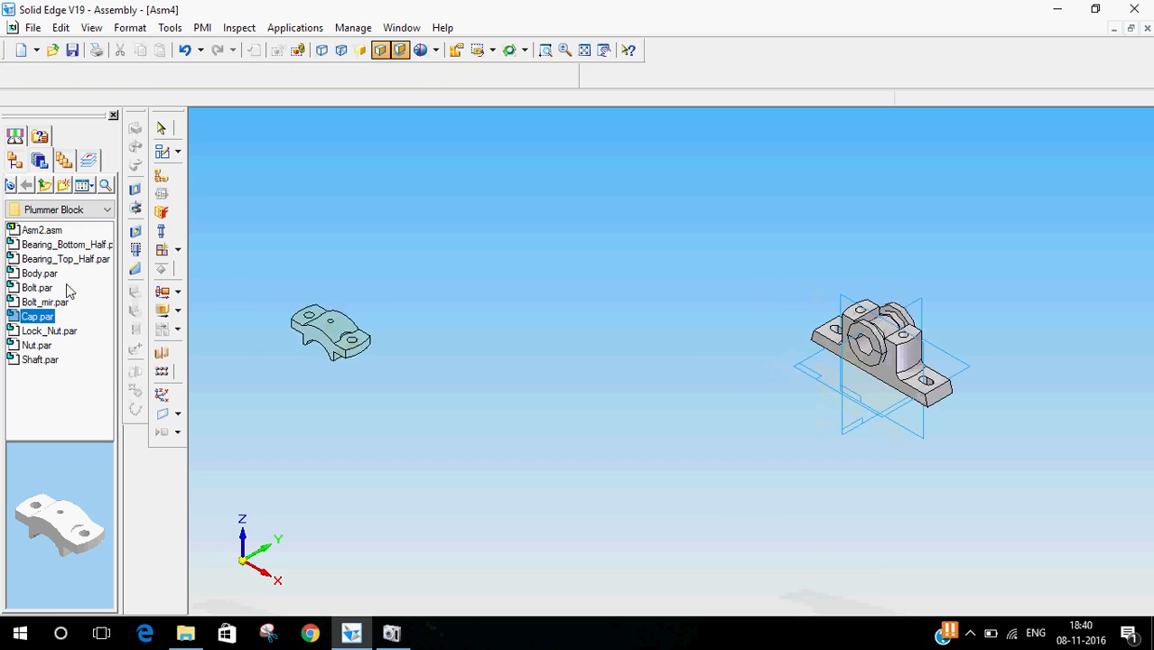
{"action": "left_click", "coordinate": [161, 129]}
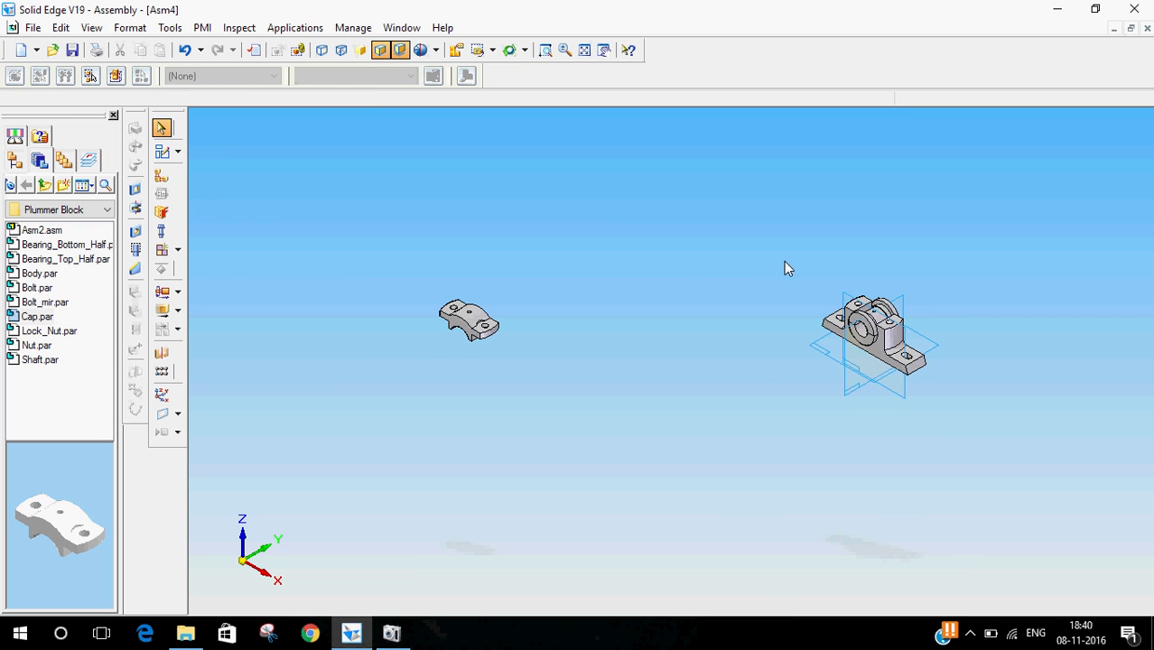
- Axially align the cap's inner cylindrical face with the bearing top half's cylindrical face using Axial Align
{"action": "left_click", "coordinate": [162, 176]}
{"action": "left_click", "coordinate": [210, 76]}
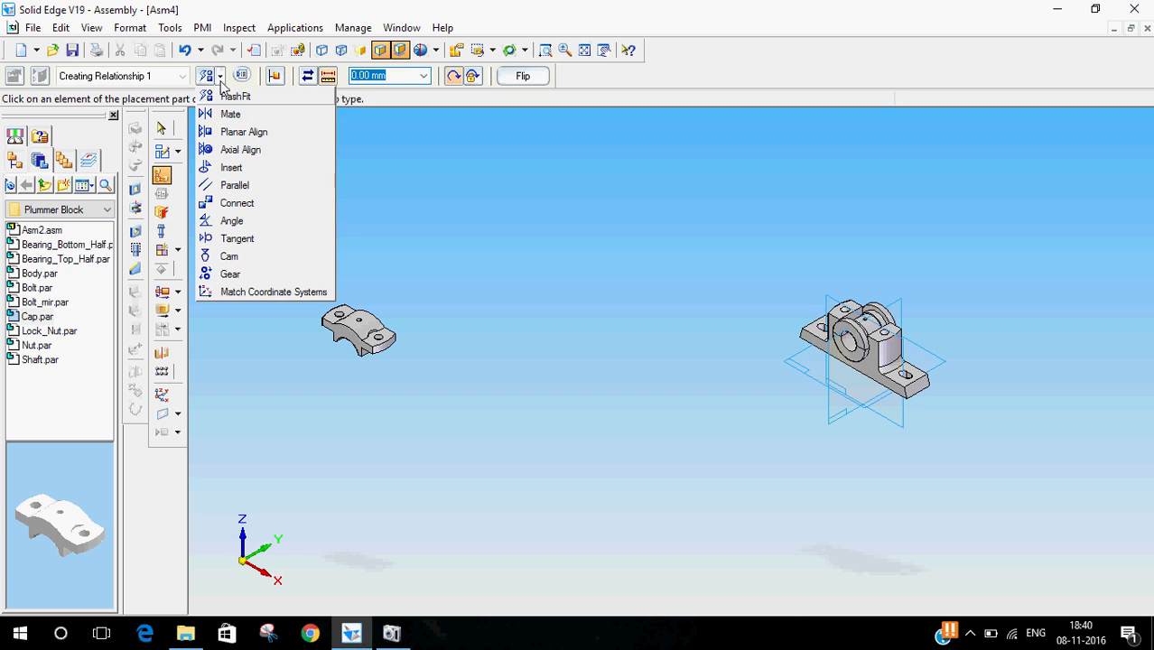
{"action": "left_click", "coordinate": [239, 149]}
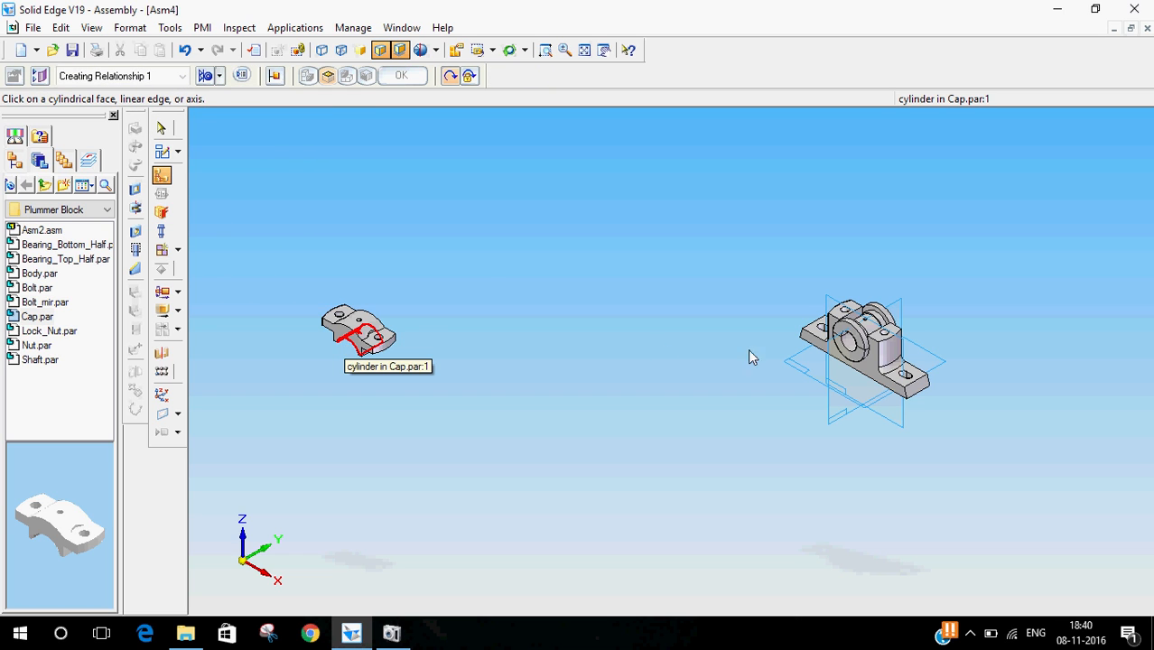
{"action": "left_click", "coordinate": [878, 333]}
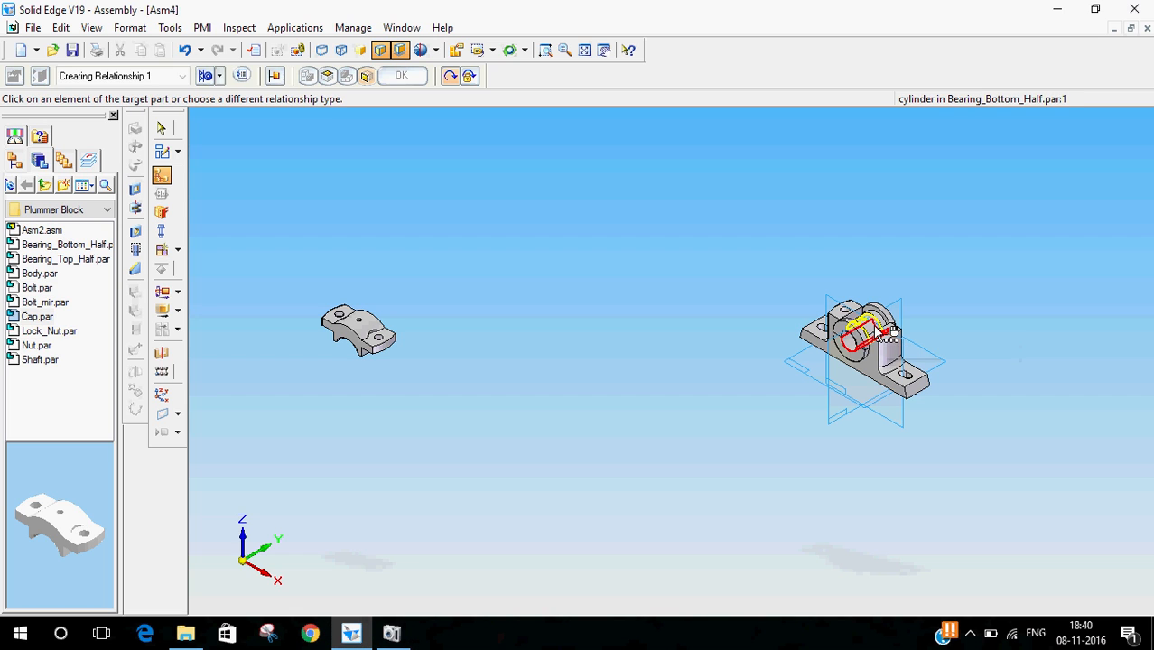
{"action": "left_click", "coordinate": [343, 342]}
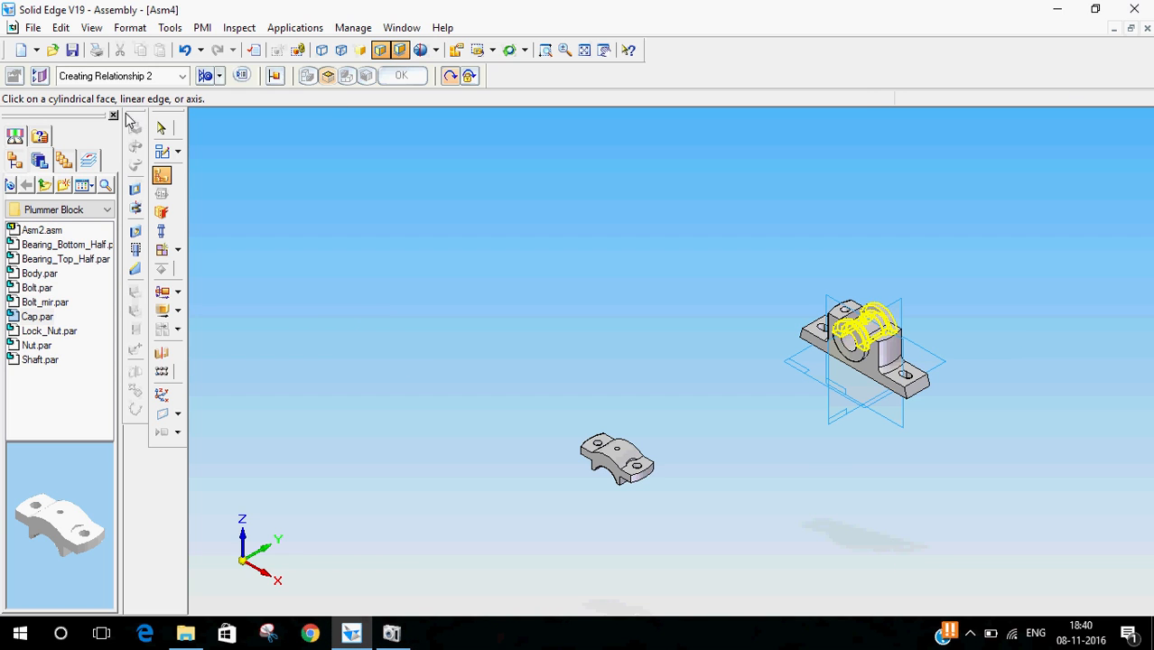
{"action": "left_click", "coordinate": [161, 128]}
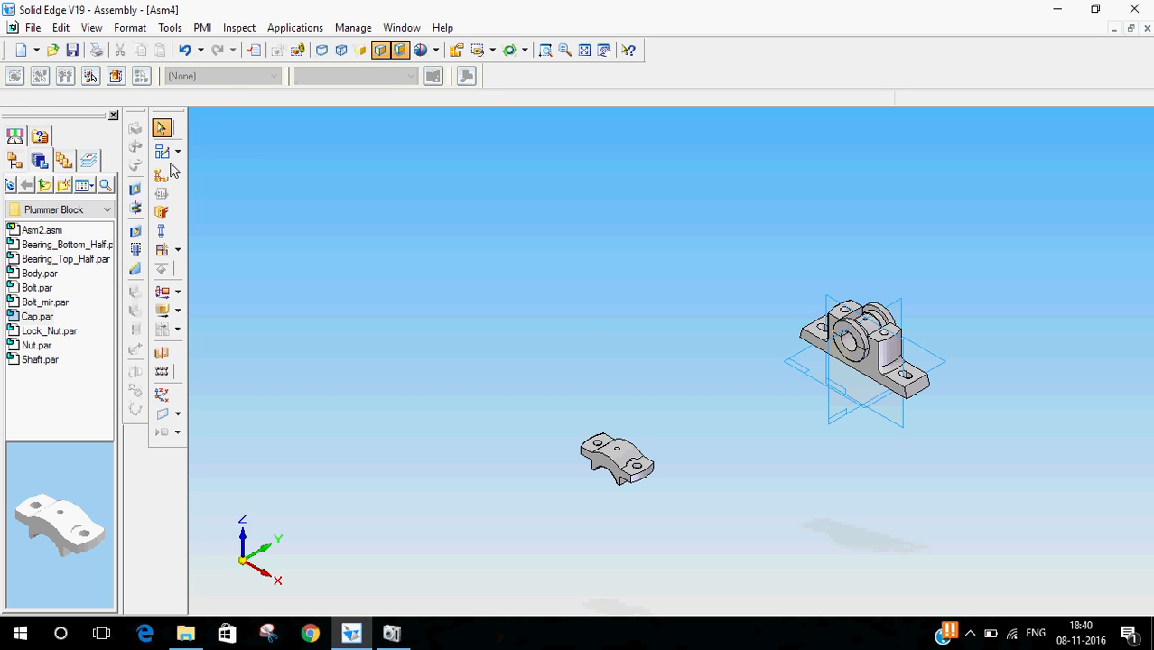
- Axially align the cap's bolt hole with the body's bolt hole using Axial Align to fully position the cap
{"action": "left_click", "coordinate": [163, 178]}
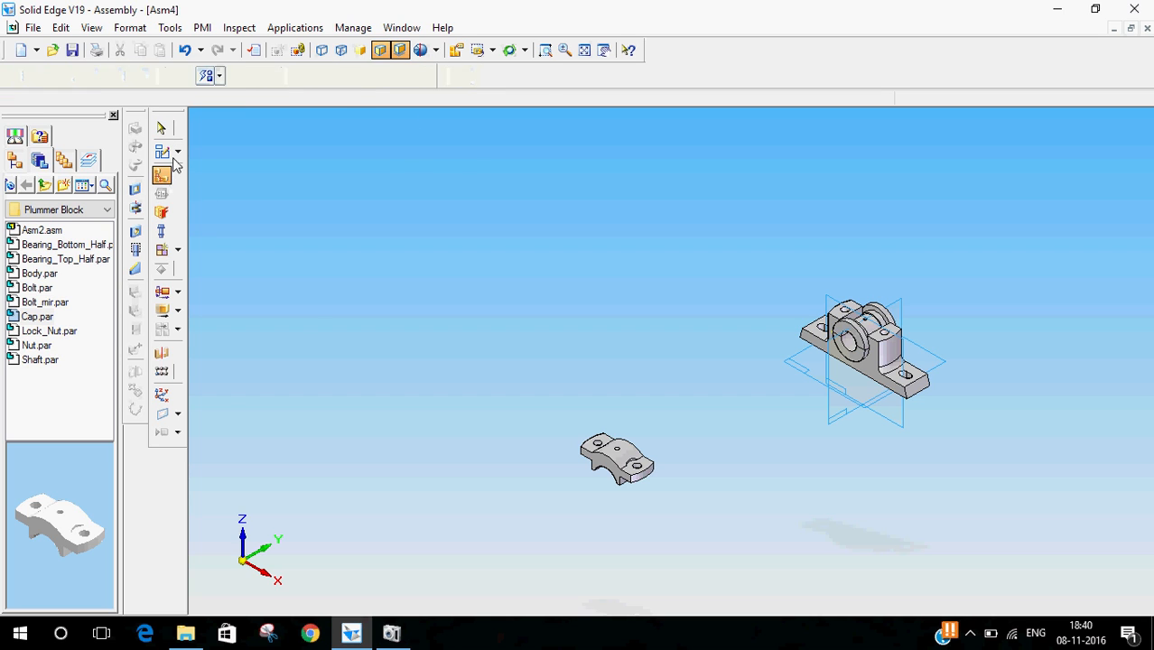
{"action": "left_click", "coordinate": [210, 76]}
{"action": "left_click", "coordinate": [234, 149]}
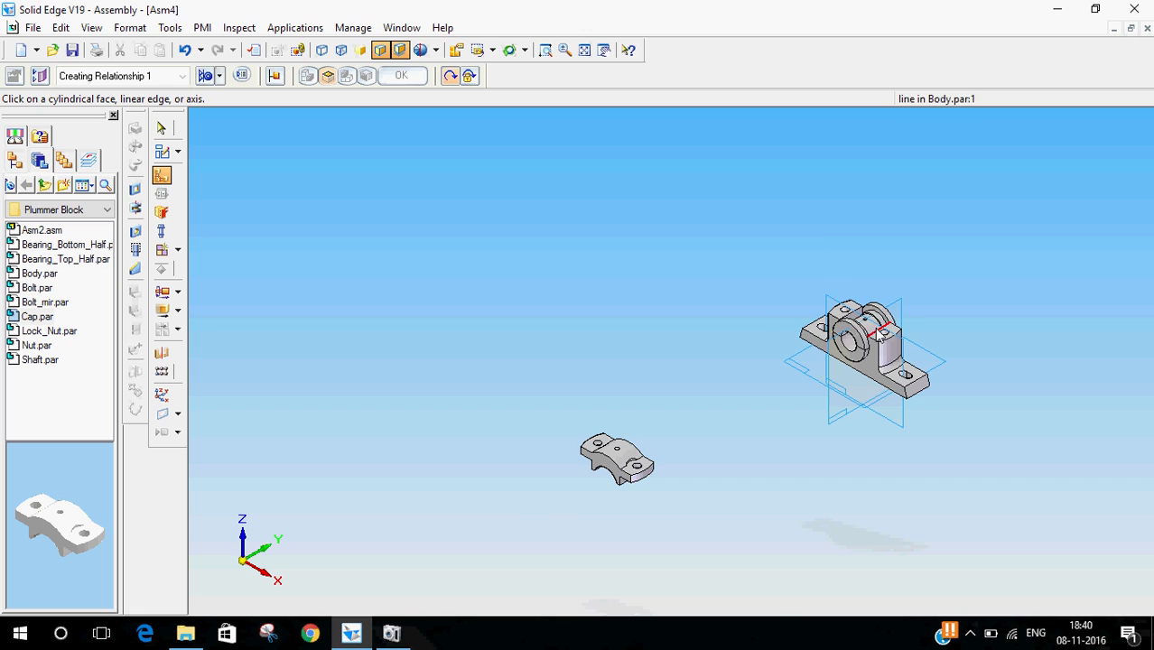
{"action": "scroll", "coordinate": [930, 375], "scroll_direction": "up", "scroll_amount": 2}
{"action": "scroll", "coordinate": [499, 511], "scroll_direction": "up", "scroll_amount": 2}
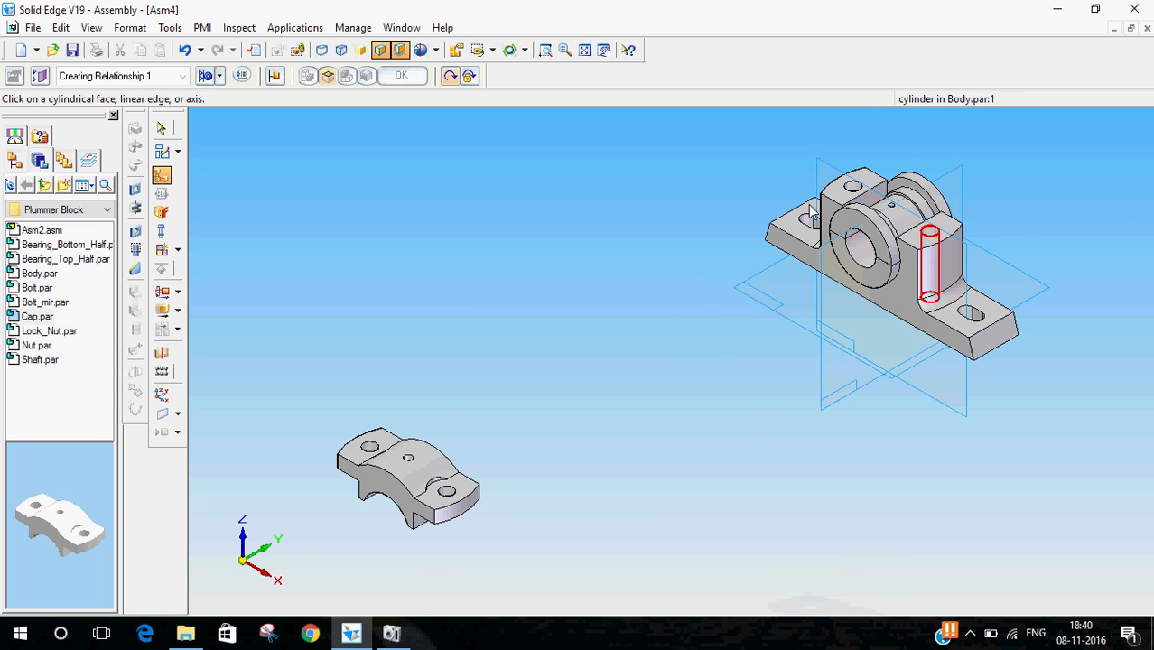
{"action": "left_click", "coordinate": [929, 243]}
{"action": "left_click", "coordinate": [457, 496]}
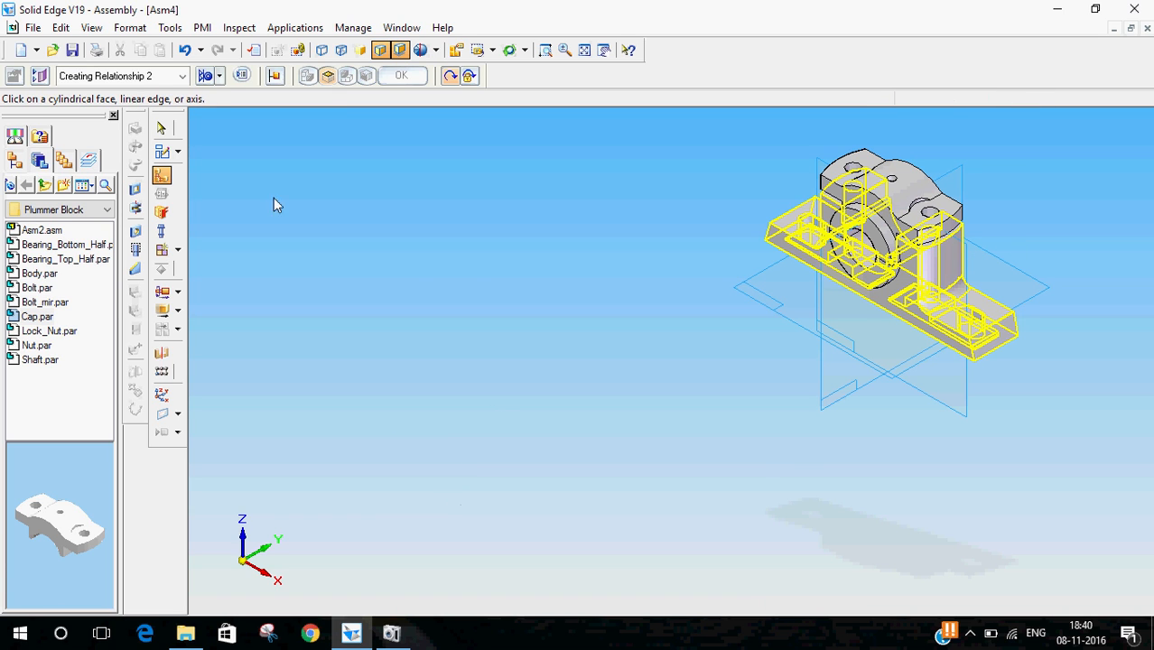
{"action": "left_click", "coordinate": [161, 128]}
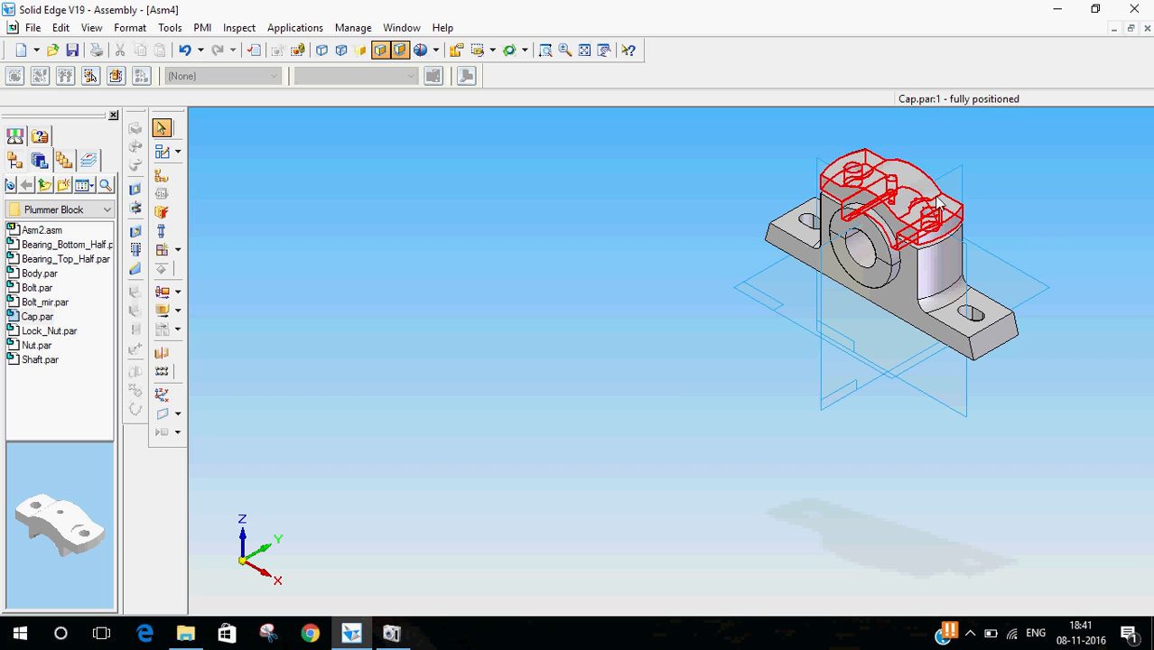
- Insert Bolt.par into the assembly in the iso view
{"action": "middle_click_drag", "start_coordinate": [731, 400], "coordinate": [979, 449]}
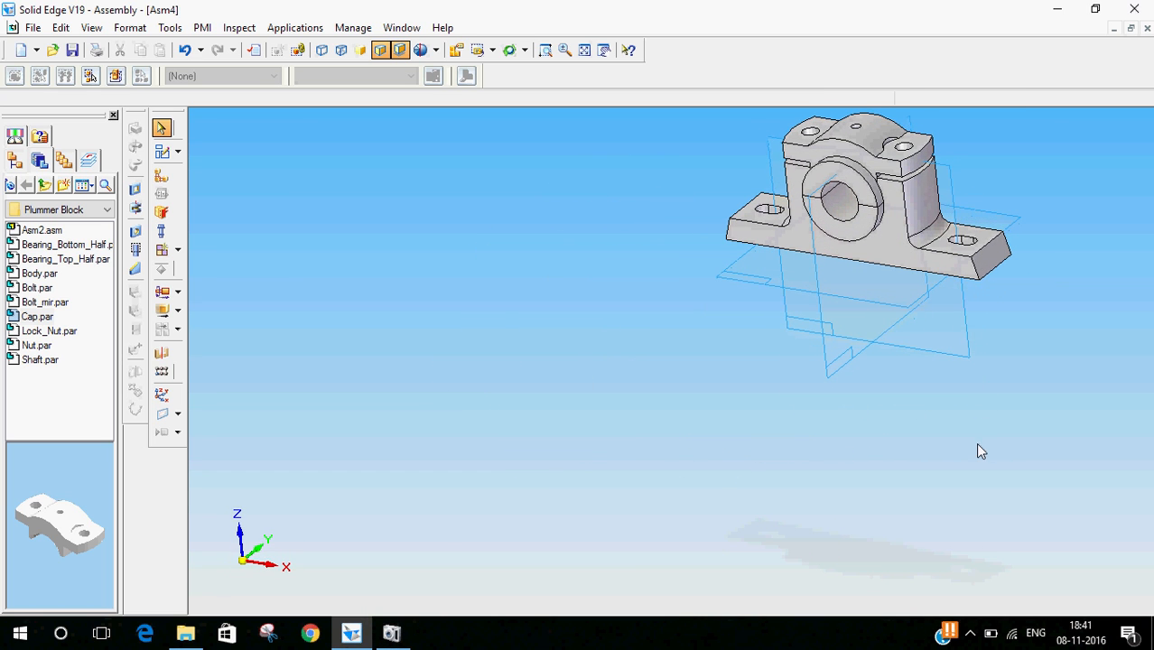
{"action": "scroll", "coordinate": [510, 412], "scroll_direction": "down", "scroll_amount": 3}
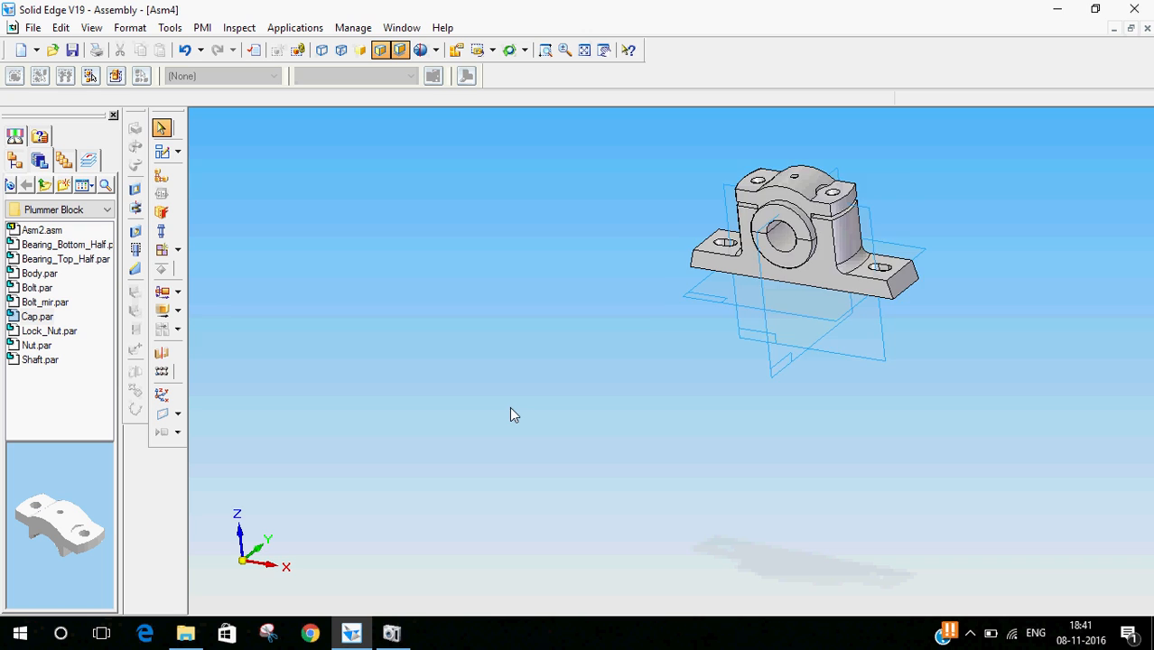
{"action": "left_click", "coordinate": [493, 50]}
{"action": "left_click", "coordinate": [486, 115]}
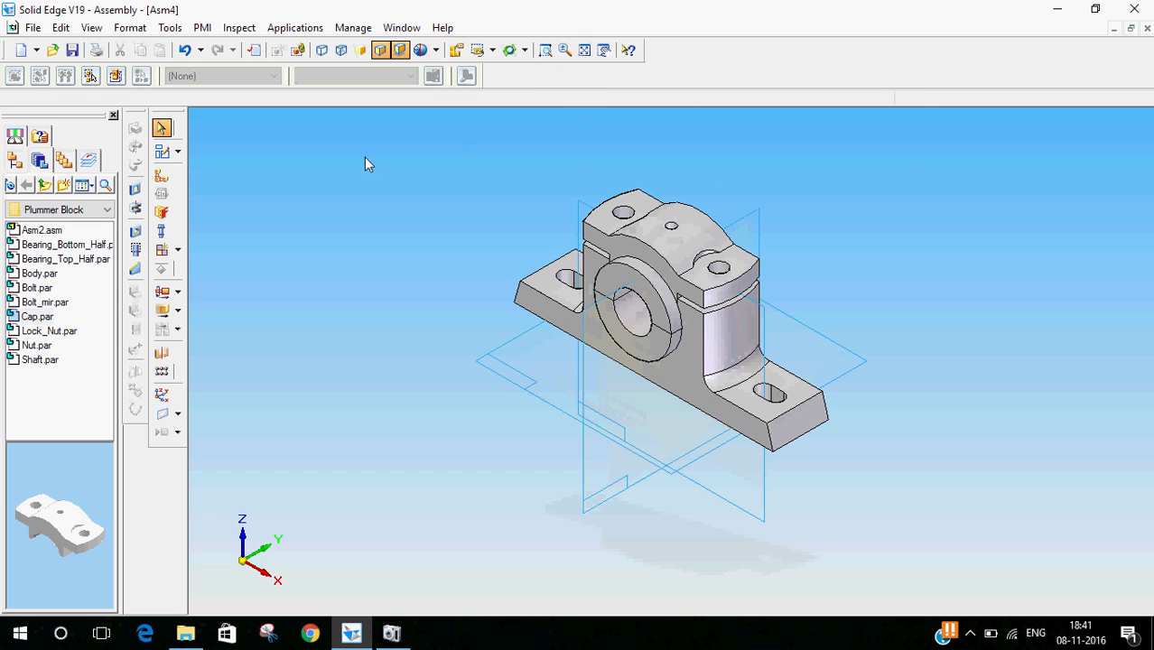
{"action": "left_click", "coordinate": [41, 305]}
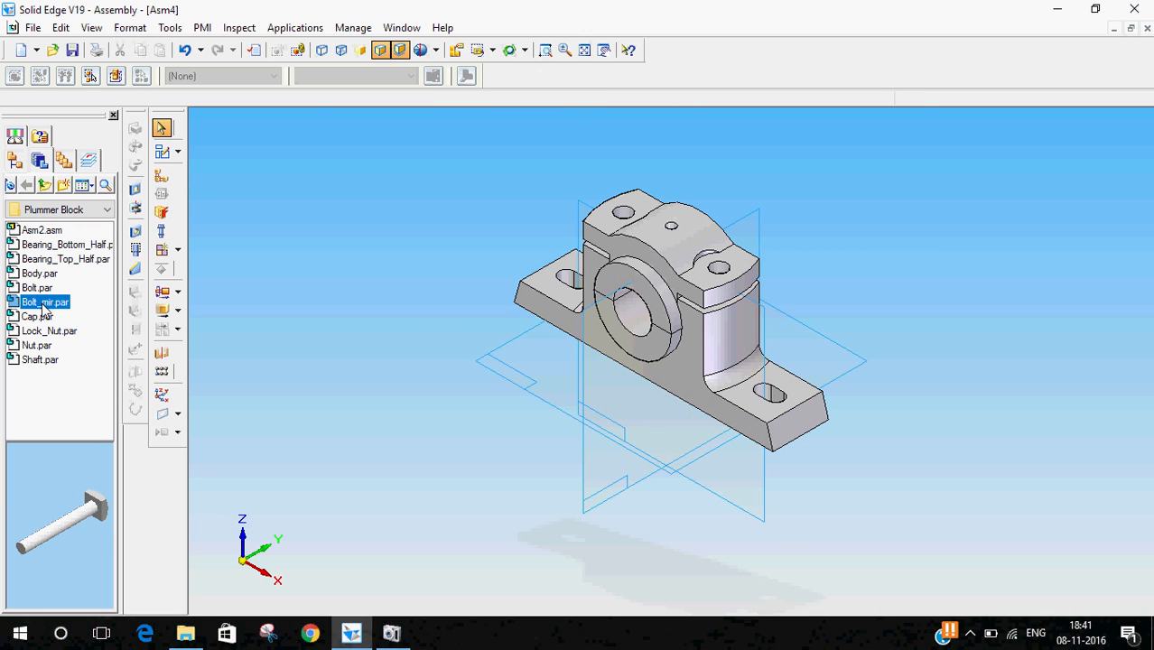
{"action": "left_click", "coordinate": [43, 289]}
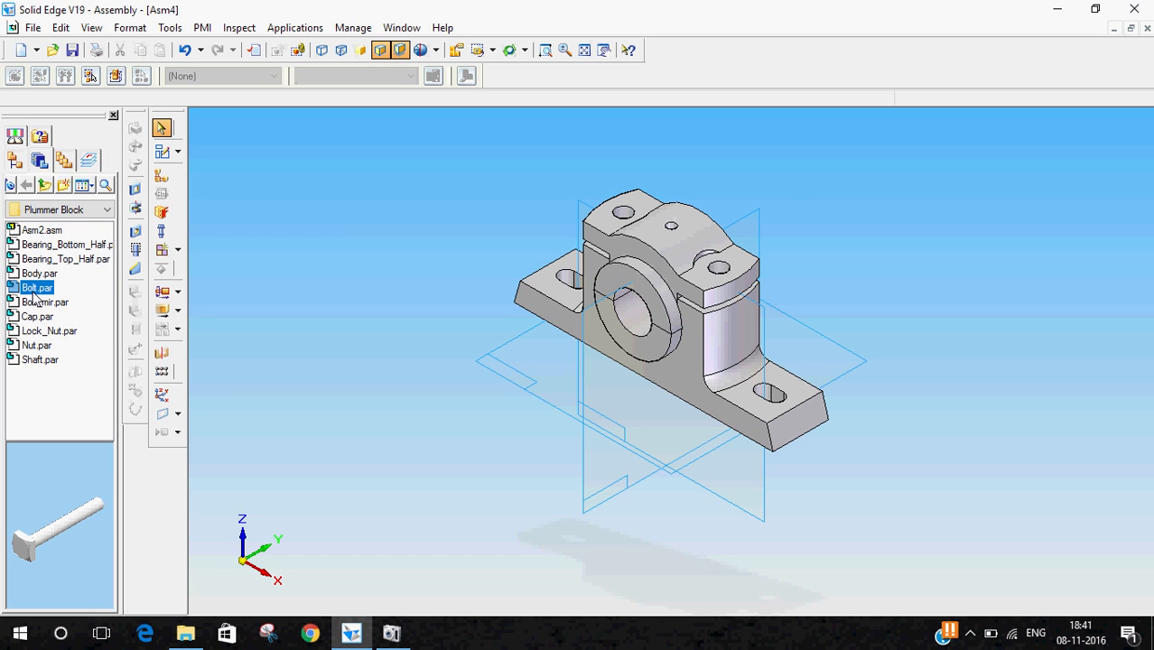
{"action": "double_click", "coordinate": [36, 289]}
{"action": "left_click", "coordinate": [161, 129]}
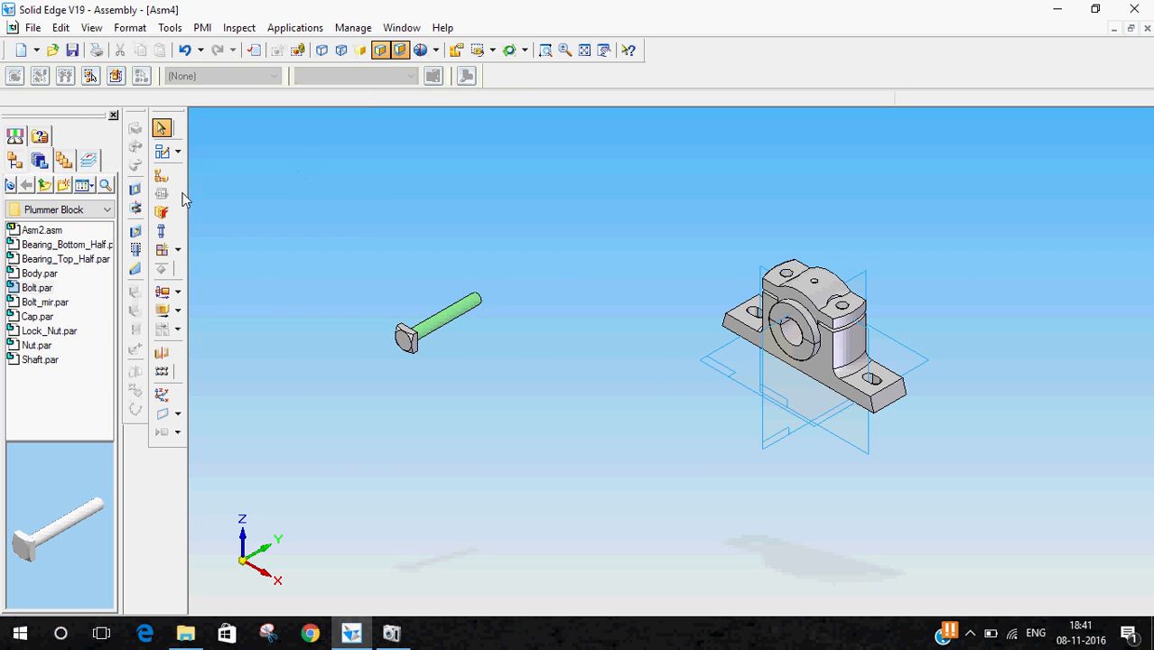
- Rotate the bolt 90 deg about its X axis with Move Part so it stands upright
{"action": "left_click", "coordinate": [163, 311]}
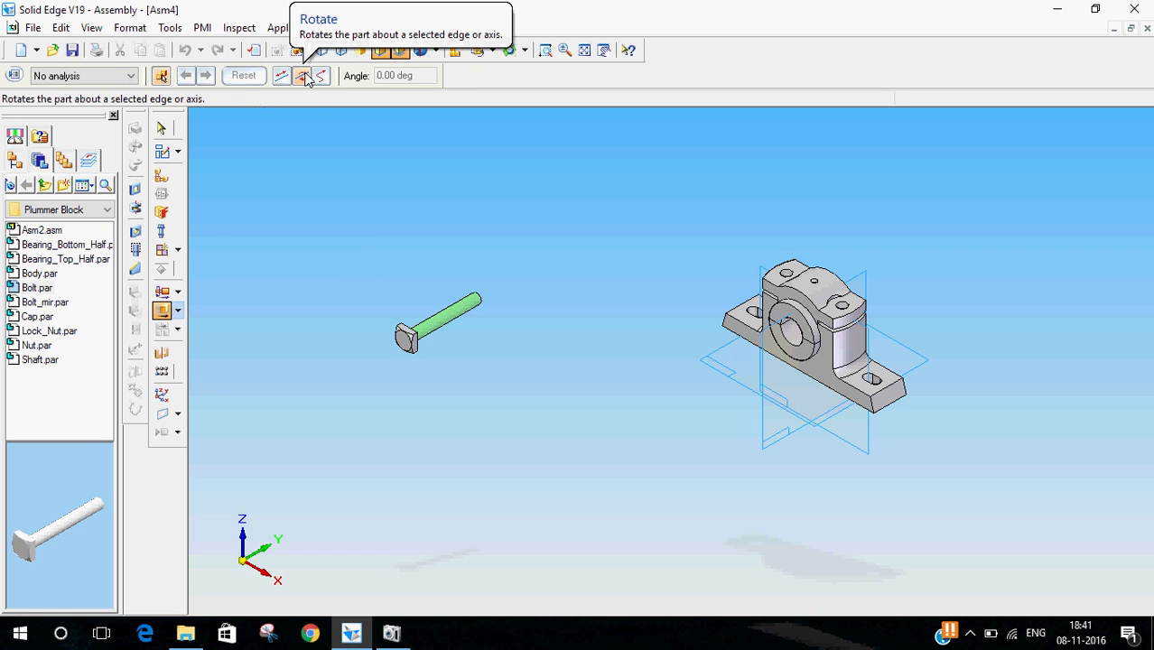
{"action": "left_click", "coordinate": [439, 328]}
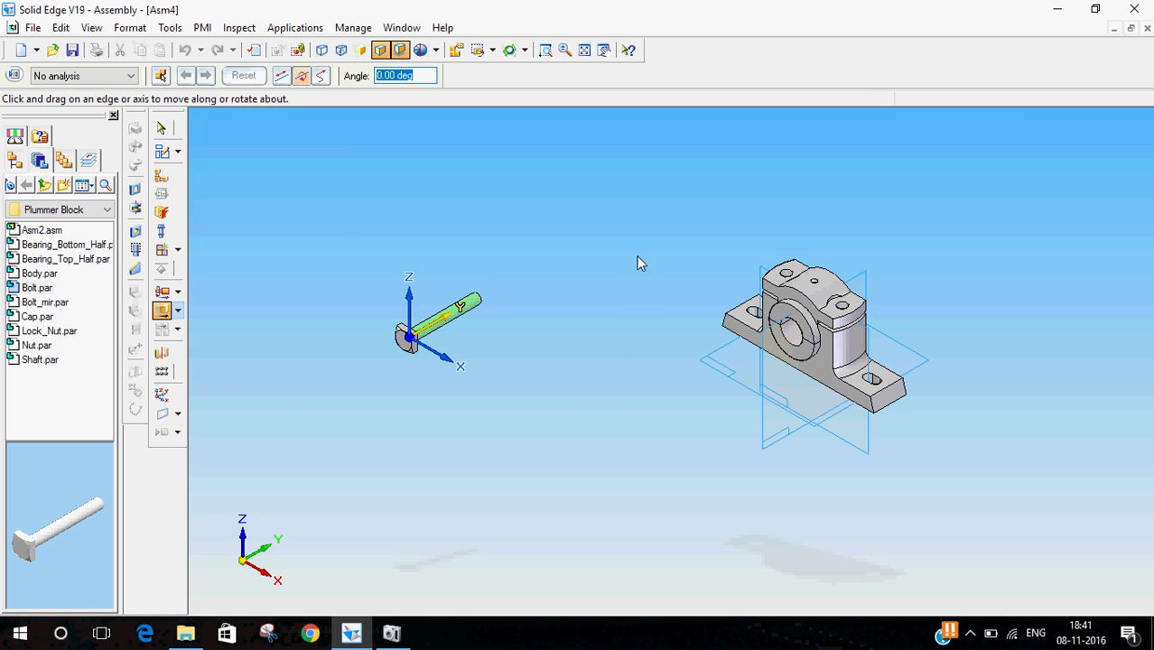
{"action": "left_click", "coordinate": [443, 360]}
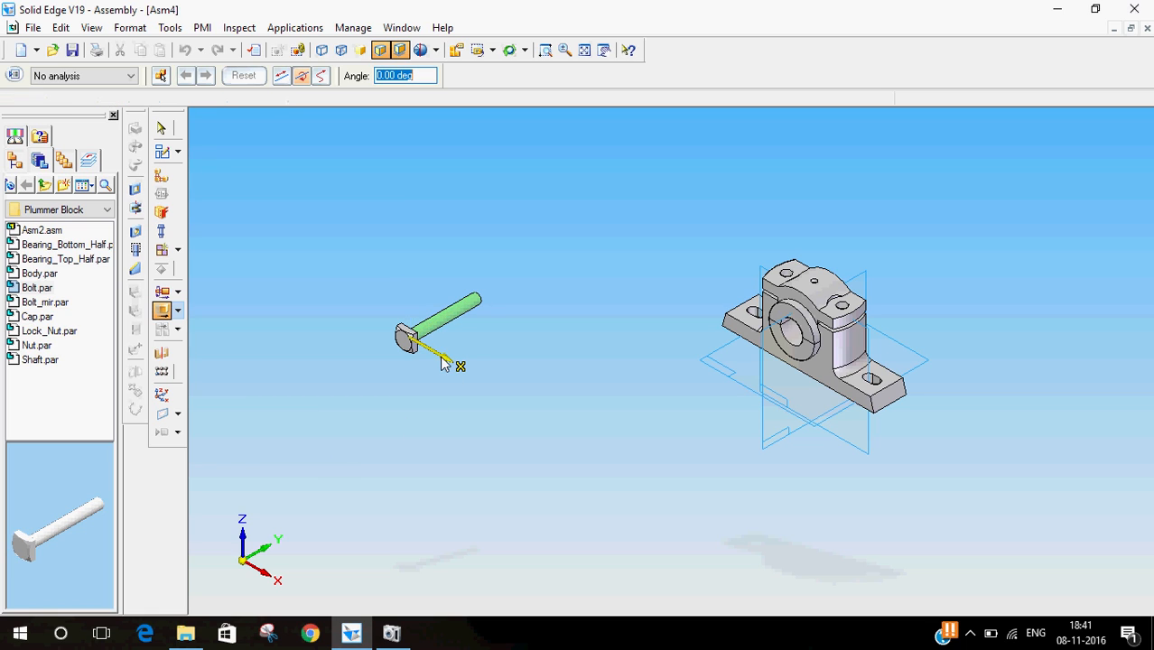
{"action": "type", "text": "90"}
{"action": "key", "text": "Return"}
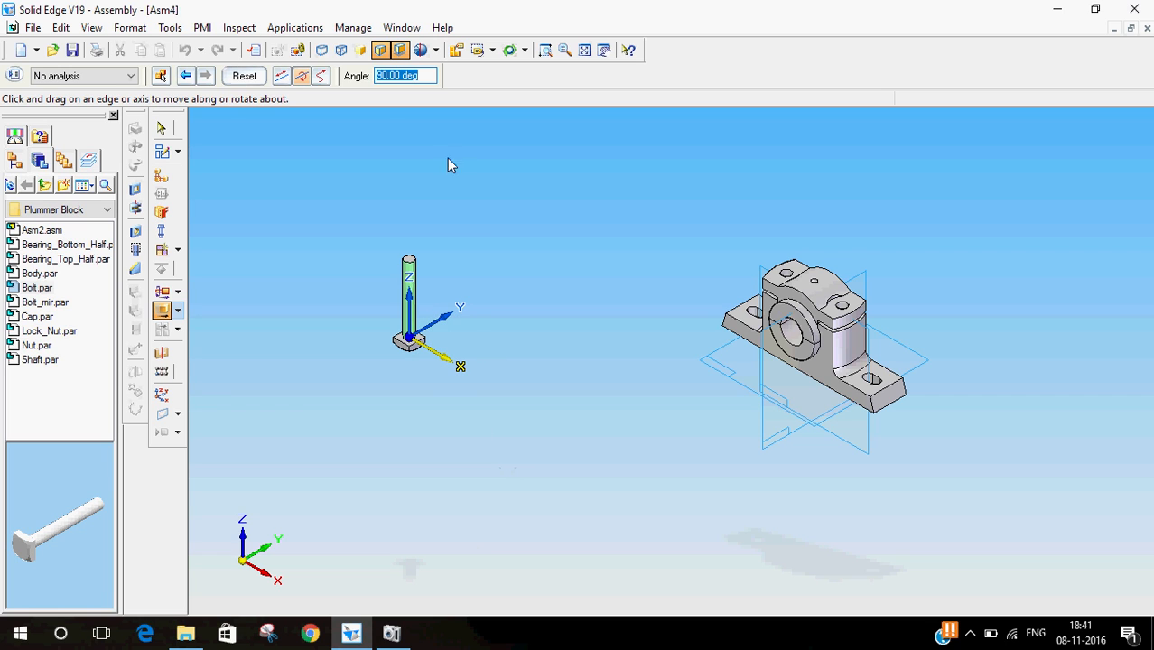
{"action": "left_click", "coordinate": [161, 130]}
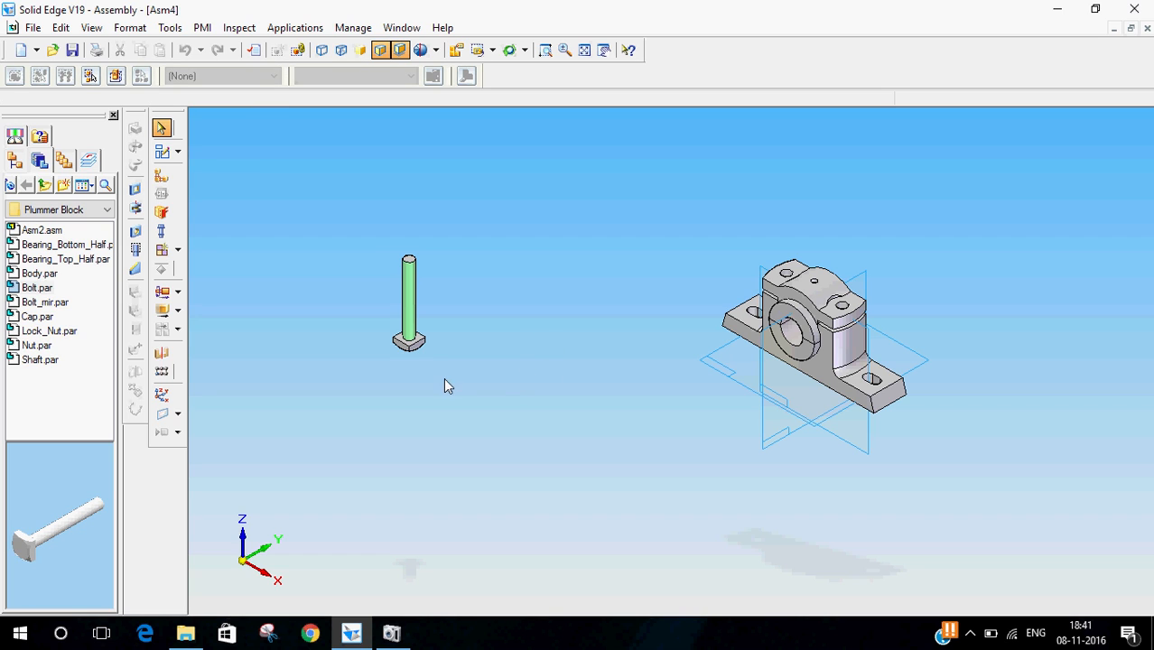
- Mate the bolt head's face with the recessed face around the bolt hole on the body's underside
{"action": "left_click", "coordinate": [162, 176]}
{"action": "left_click", "coordinate": [221, 78]}
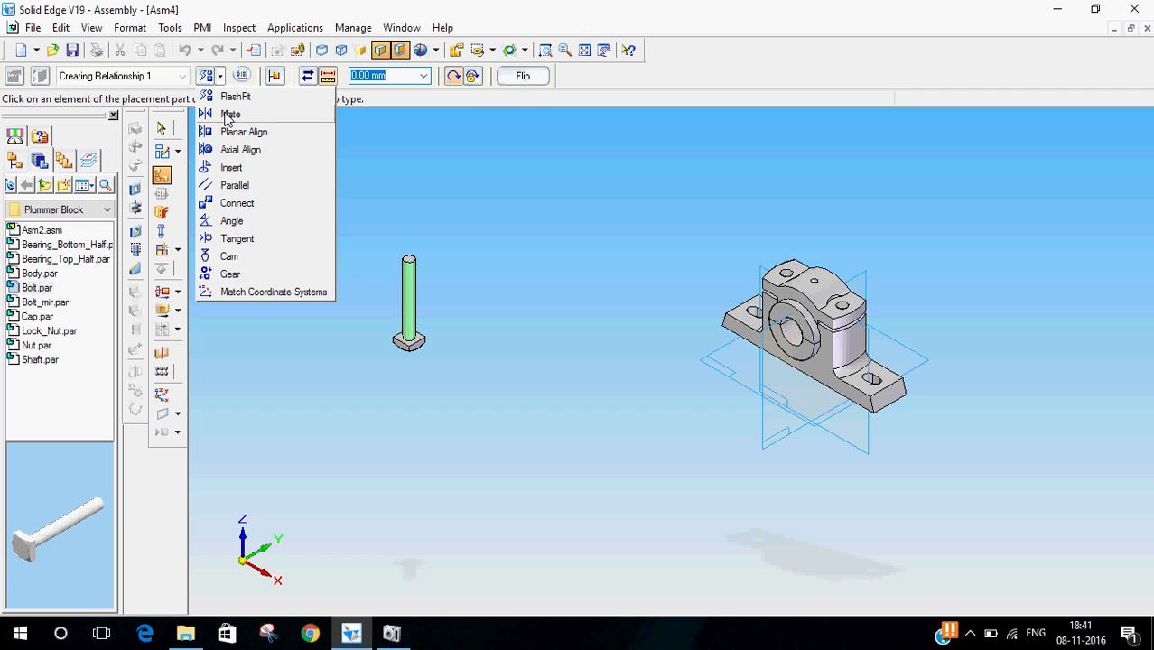
{"action": "left_click", "coordinate": [226, 115]}
{"action": "middle_click_drag", "start_coordinate": [545, 378], "coordinate": [554, 190]}
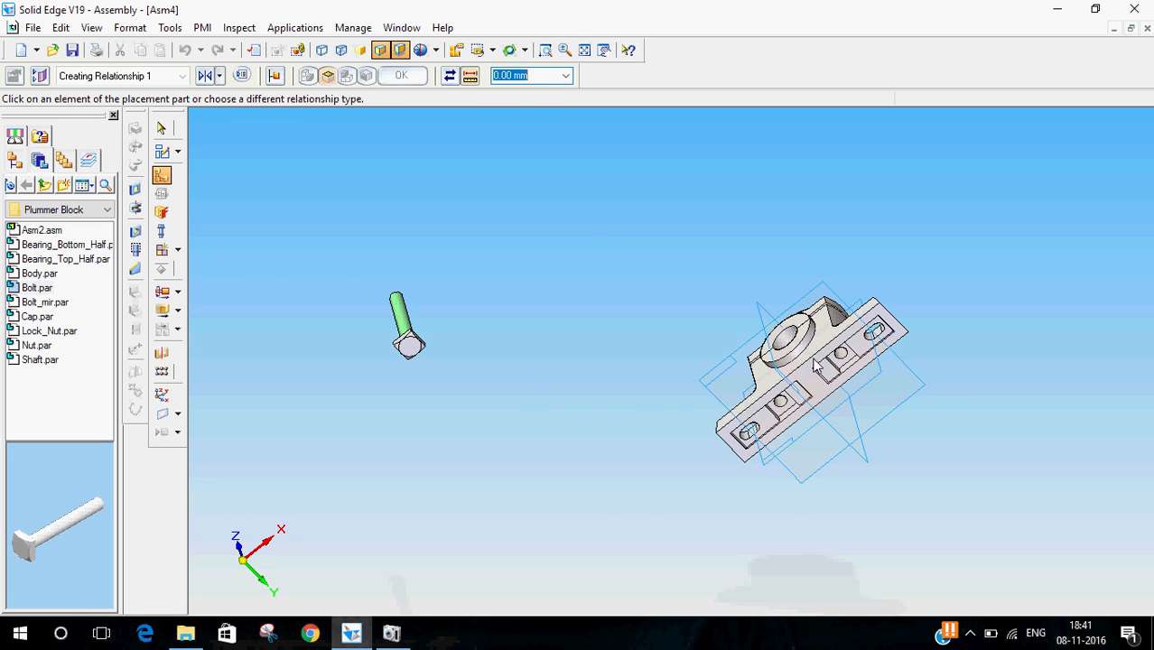
{"action": "scroll", "coordinate": [919, 386], "scroll_direction": "up", "scroll_amount": 5}
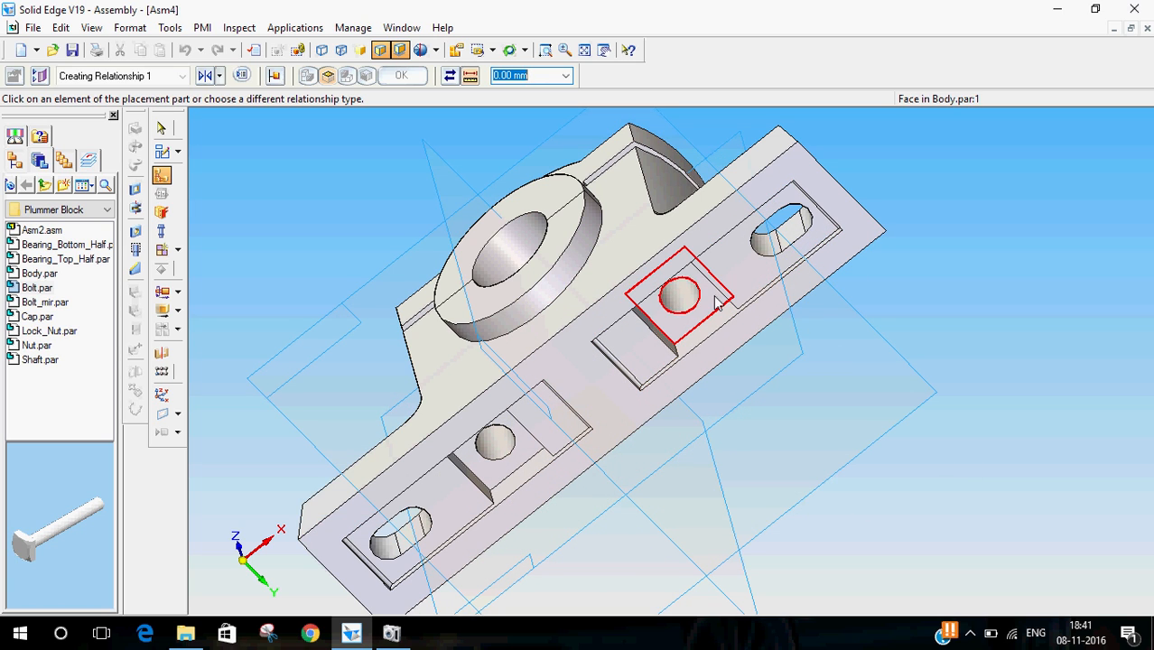
{"action": "left_click", "coordinate": [715, 301]}
{"action": "scroll", "coordinate": [1058, 317], "scroll_direction": "down", "scroll_amount": 5}
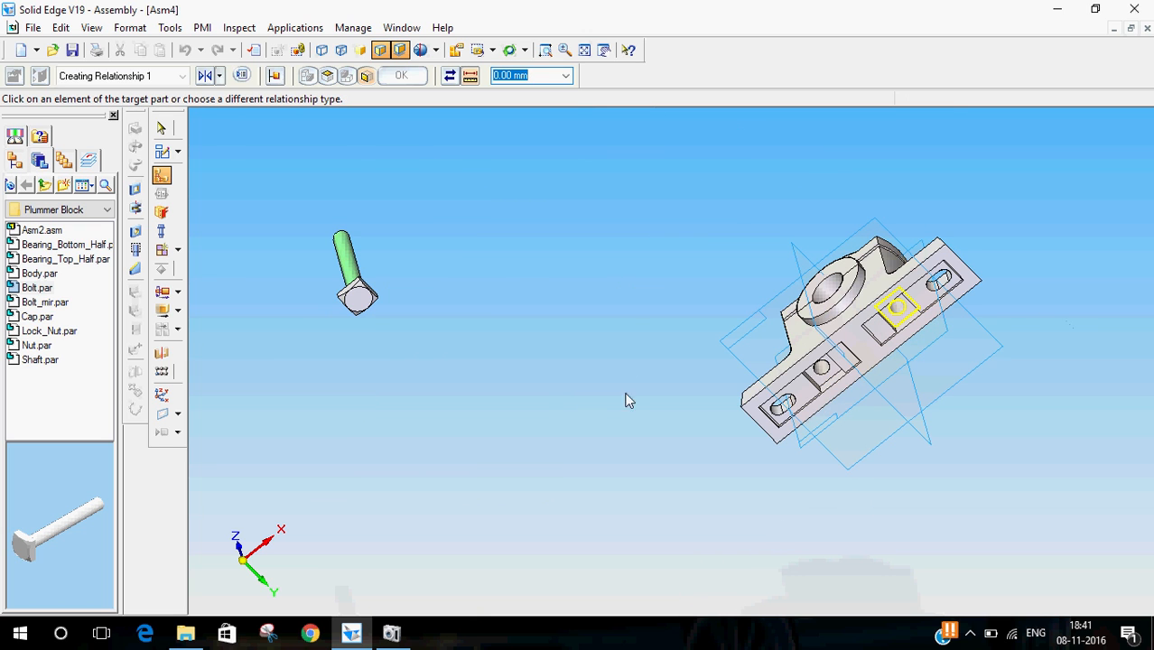
{"action": "middle_click_drag", "start_coordinate": [425, 267], "coordinate": [446, 456]}
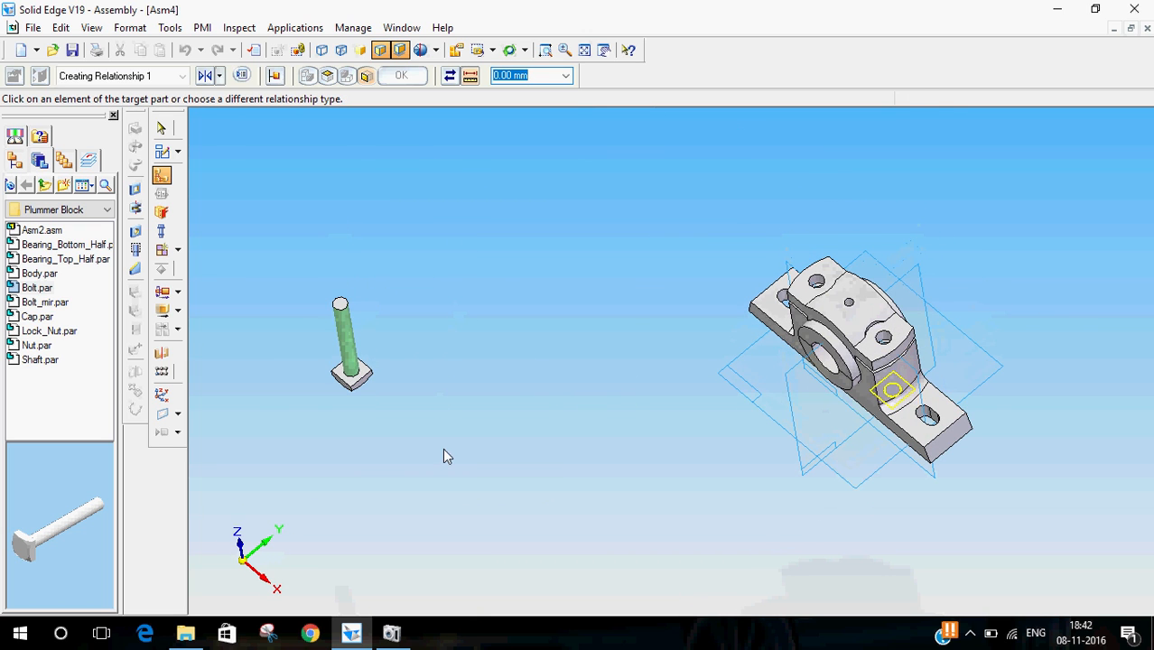
{"action": "left_click", "coordinate": [361, 375]}
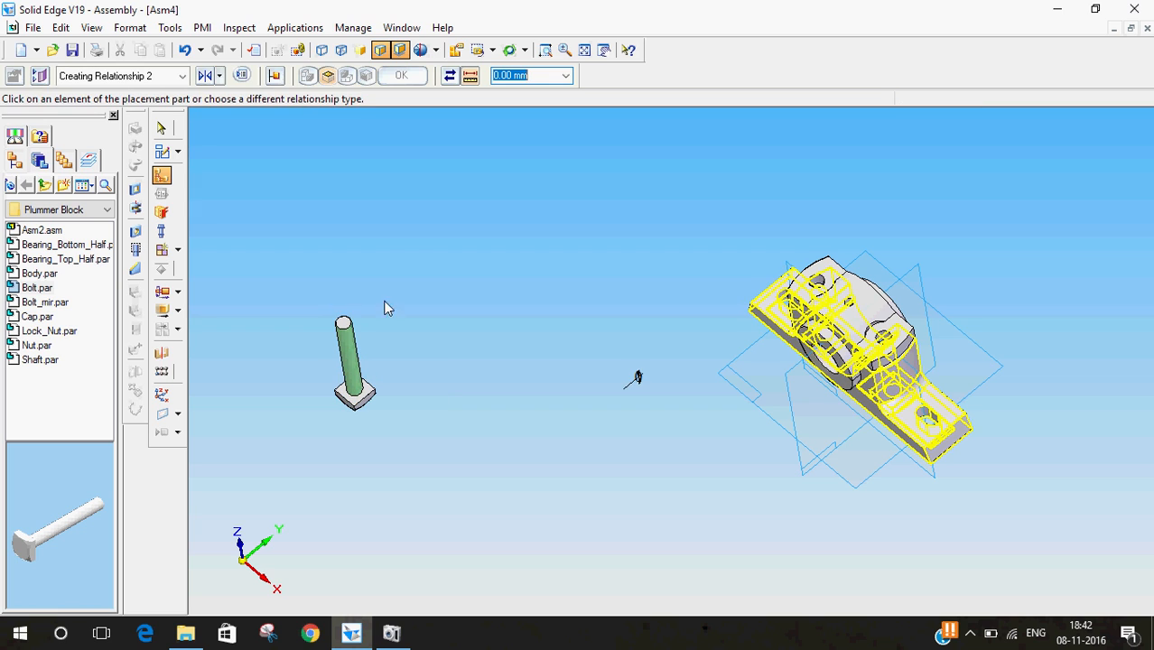
{"action": "left_click", "coordinate": [162, 128]}
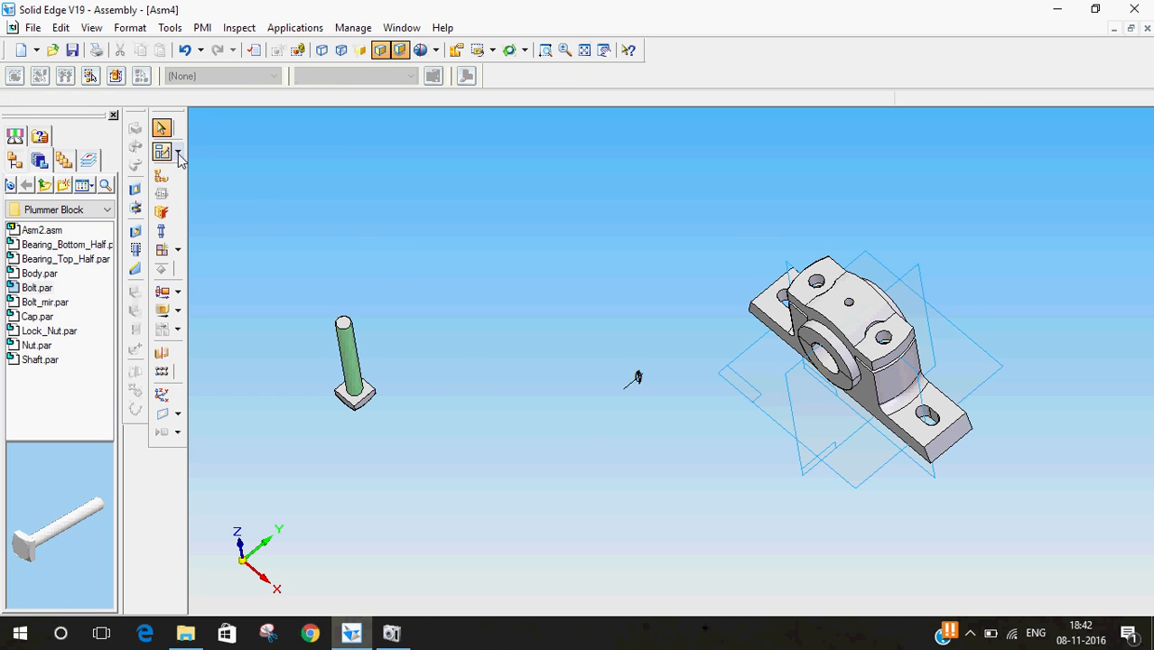
- Axially align the first bolt's shank with the body's bolt hole using Axial Align
{"action": "left_click", "coordinate": [162, 175]}
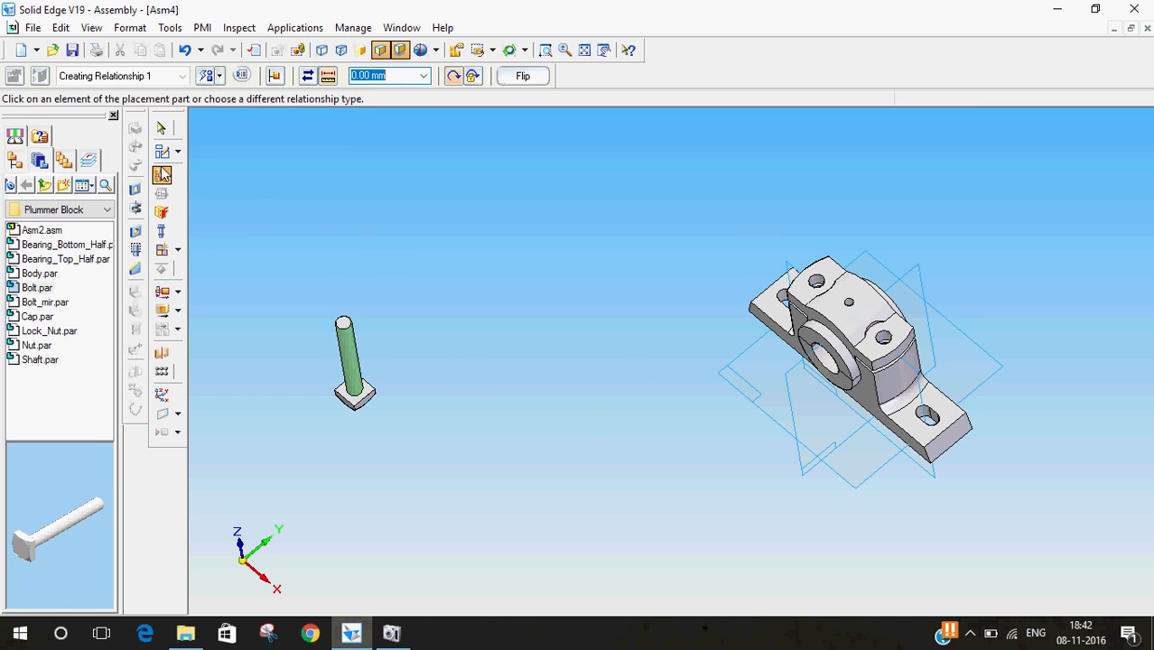
{"action": "left_click", "coordinate": [220, 75]}
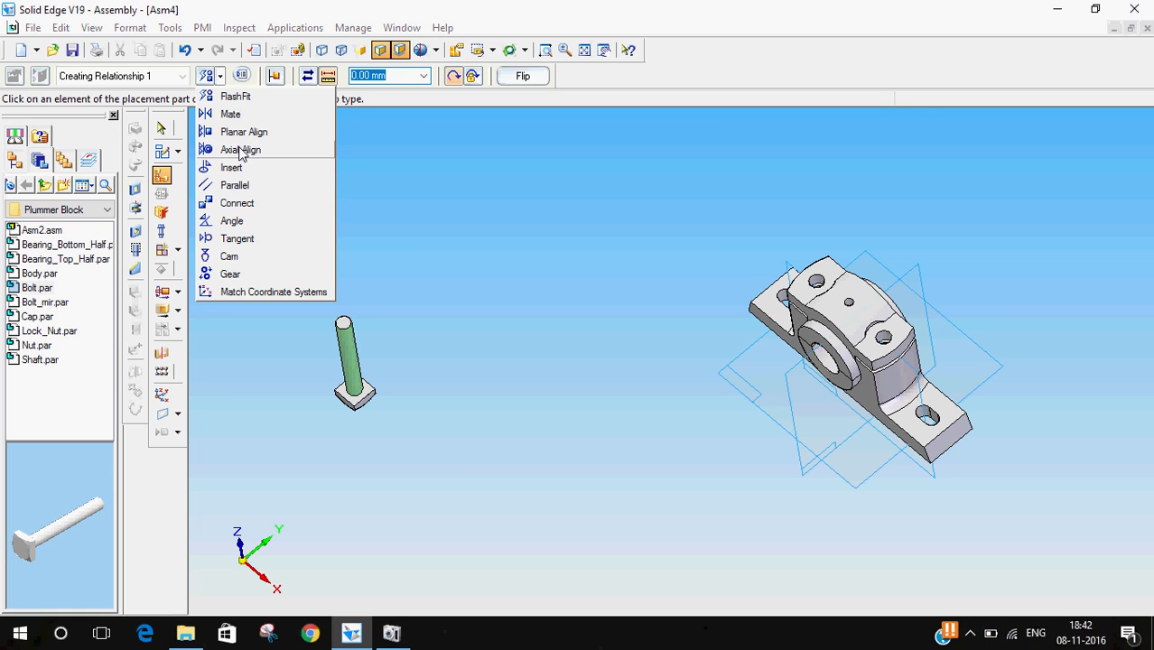
{"action": "left_click", "coordinate": [240, 150]}
{"action": "left_click", "coordinate": [884, 342]}
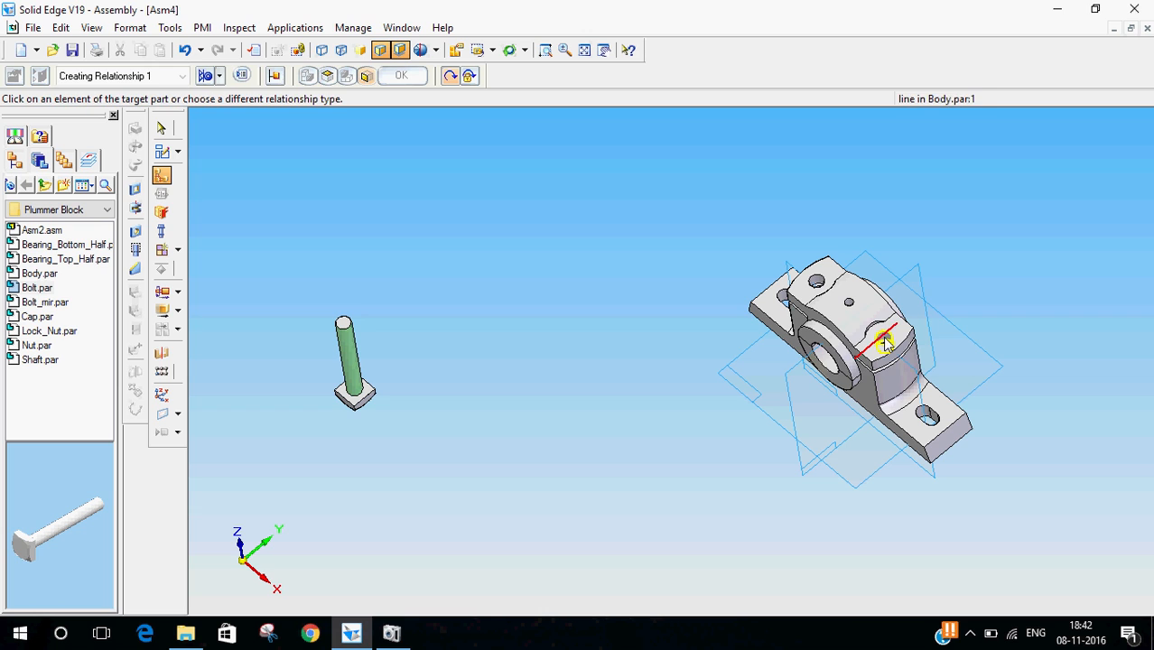
{"action": "left_click", "coordinate": [347, 352]}
{"action": "left_click", "coordinate": [161, 127]}
- Insert another Bolt.par into the assembly
{"action": "middle_click_drag", "start_coordinate": [722, 435], "coordinate": [665, 227]}
{"action": "scroll", "coordinate": [854, 375], "scroll_direction": "up", "scroll_amount": 2}
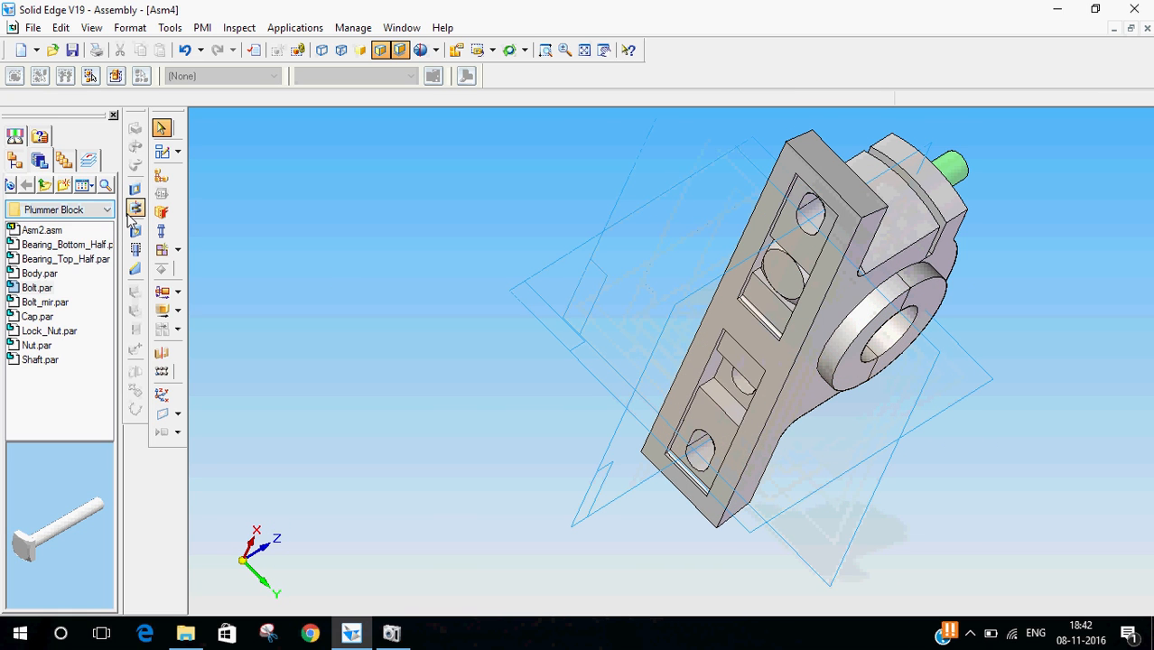
{"action": "middle_click_drag", "start_coordinate": [254, 176], "coordinate": [488, 361]}
{"action": "scroll", "coordinate": [488, 361], "scroll_direction": "down", "scroll_amount": 2}
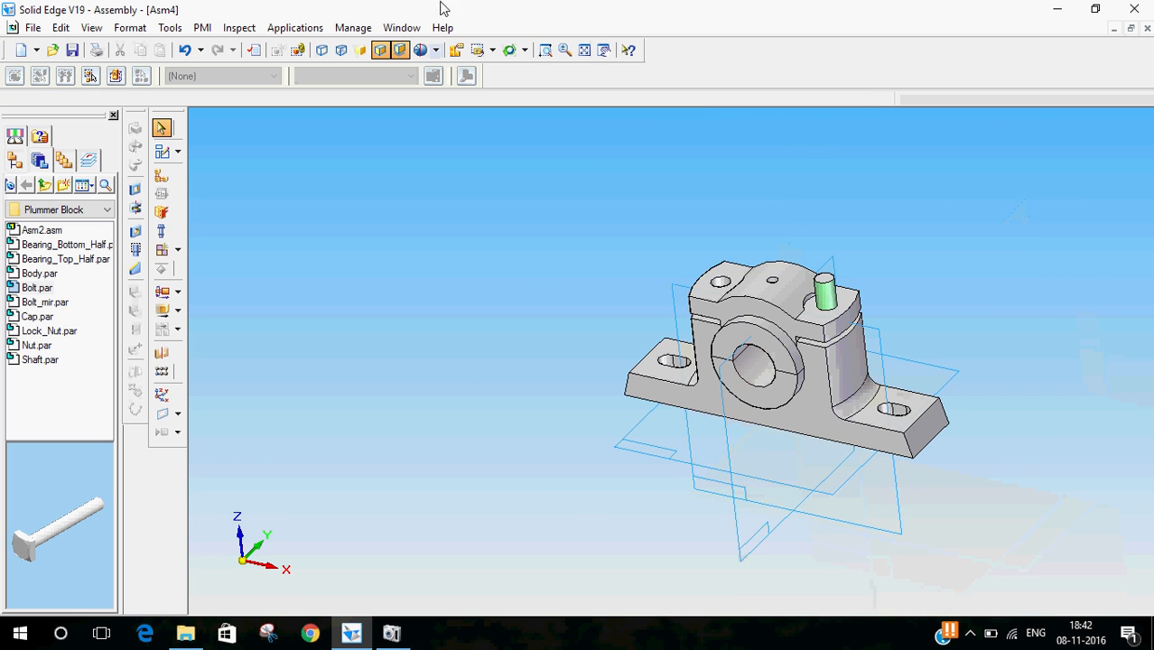
{"action": "left_click", "coordinate": [492, 51]}
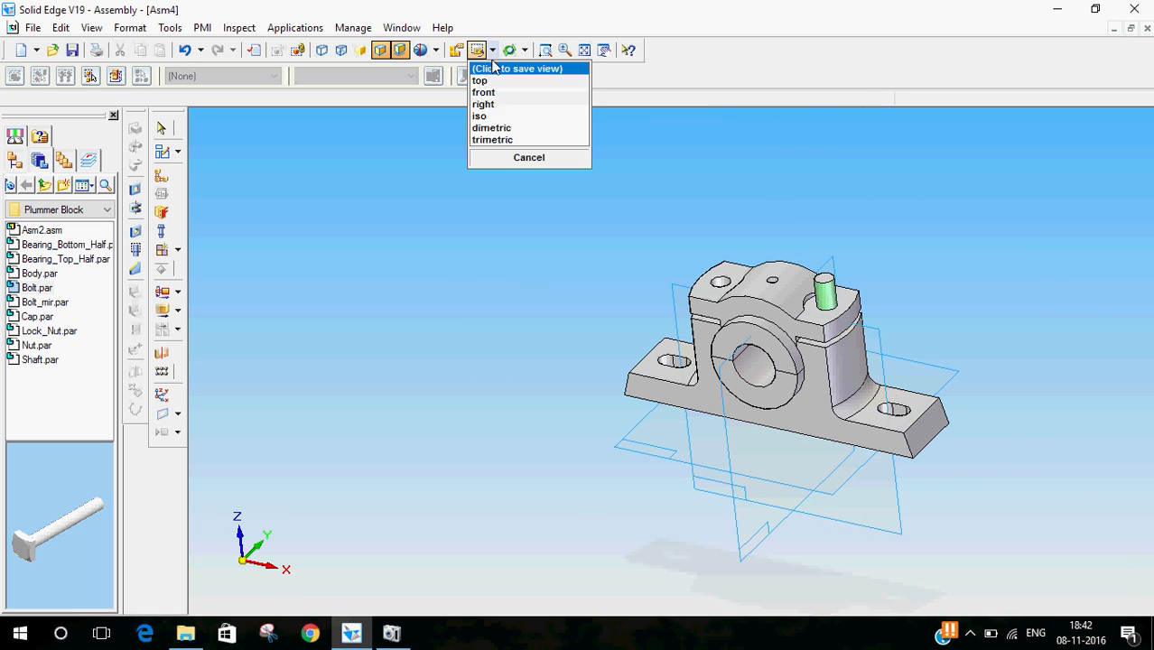
{"action": "left_click", "coordinate": [485, 118]}
{"action": "left_click_drag", "start_coordinate": [39, 289], "coordinate": [271, 335]}
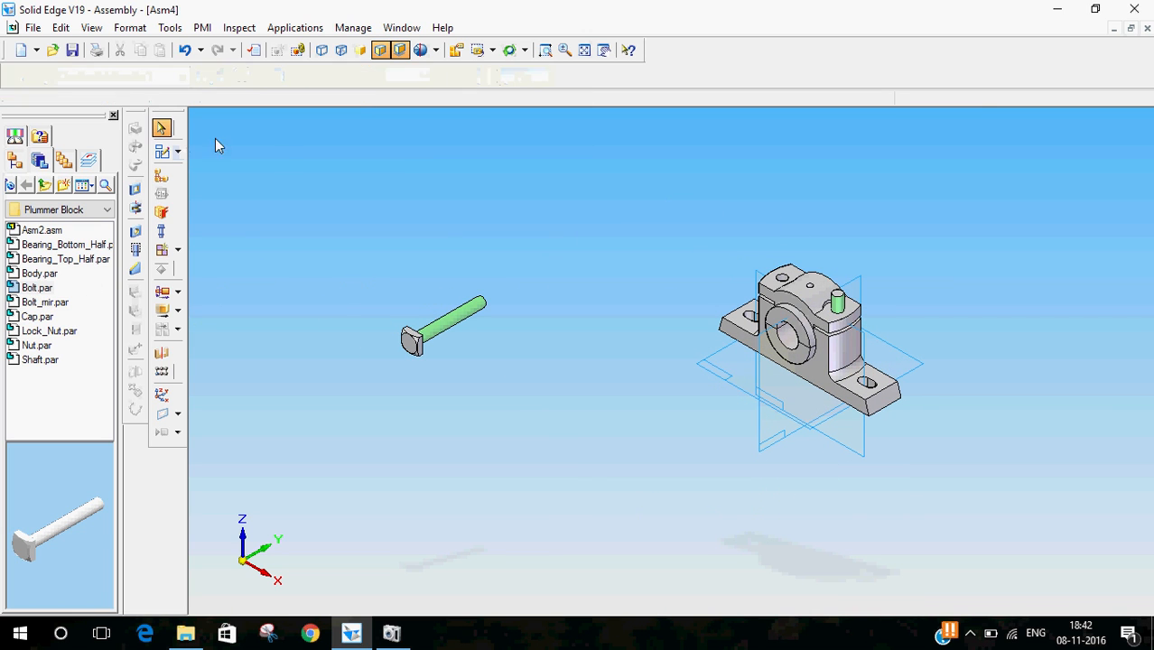
- Rotate the second bolt 90 deg with Move Part so it stands upright
{"action": "left_click", "coordinate": [164, 316]}
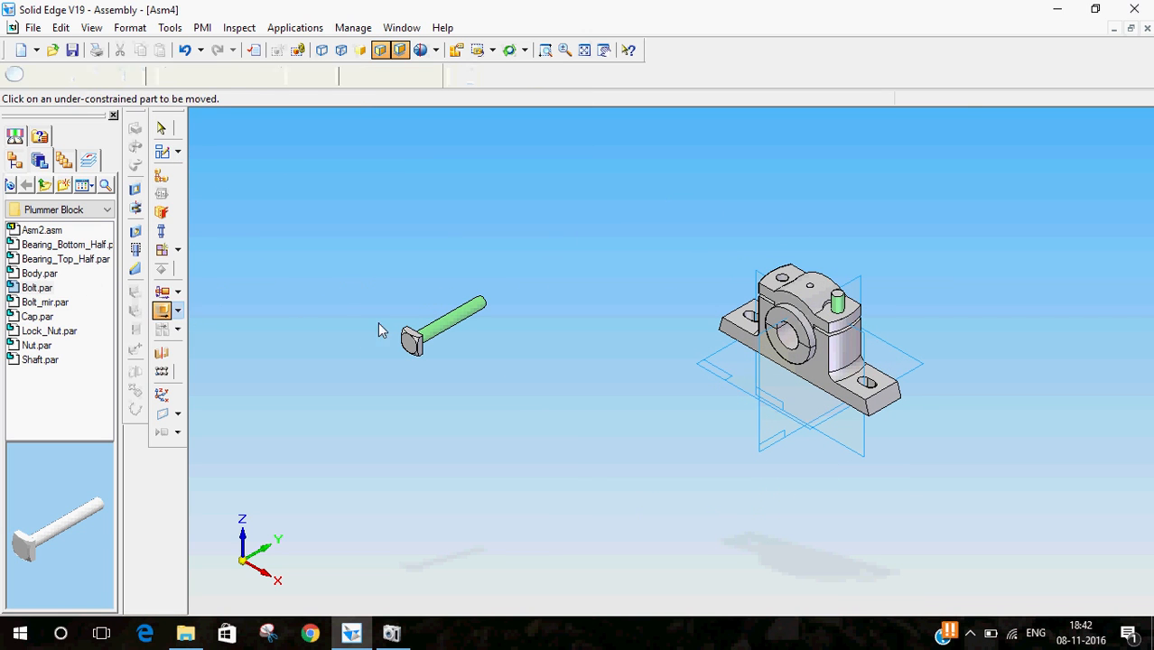
{"action": "left_click", "coordinate": [441, 344]}
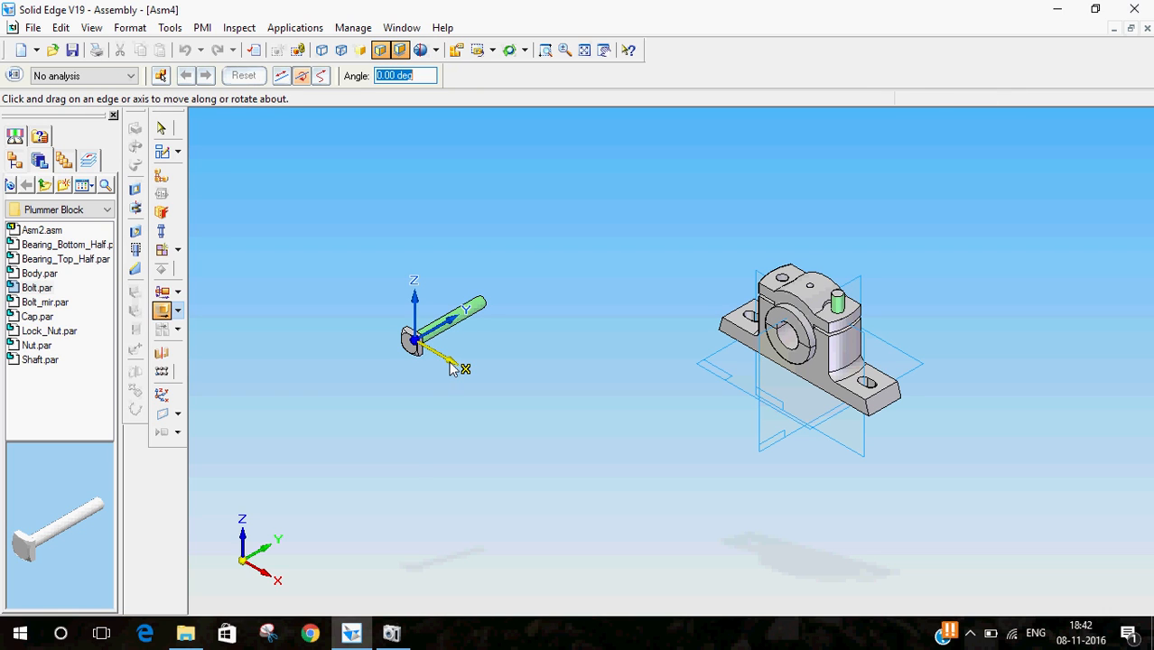
{"action": "type", "text": "90"}
{"action": "key", "text": "Return"}
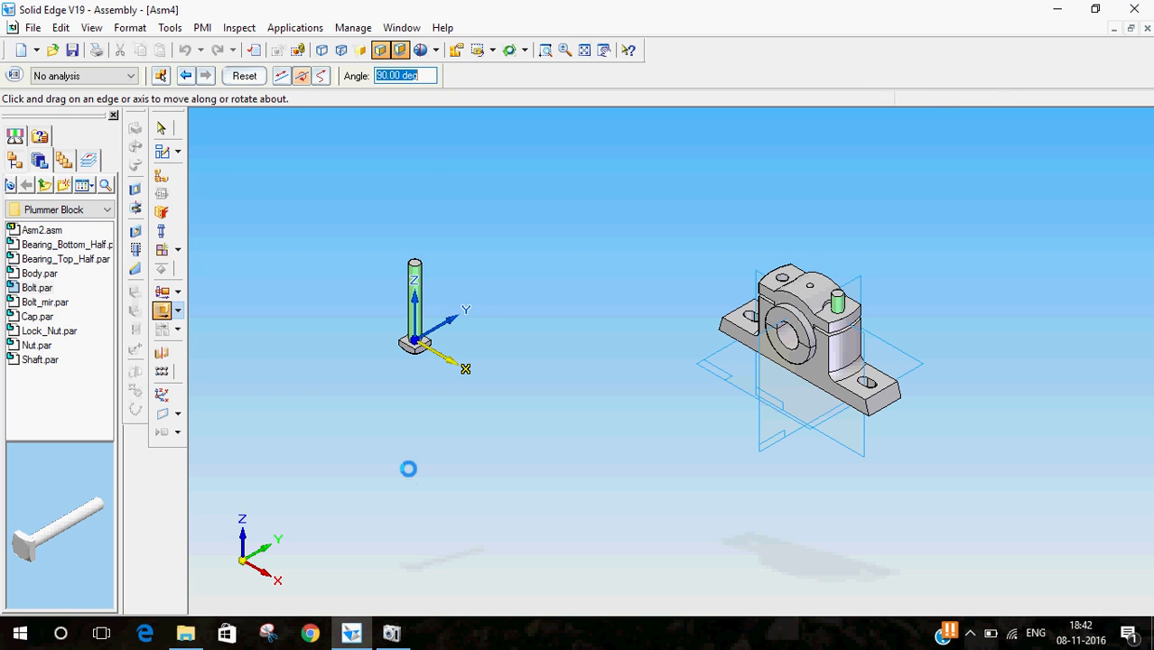
{"action": "left_click", "coordinate": [162, 128]}
- Mate the second bolt head's face with the recessed face around the other bolt hole on the body's underside
{"action": "left_click", "coordinate": [165, 176]}
{"action": "left_click", "coordinate": [219, 76]}
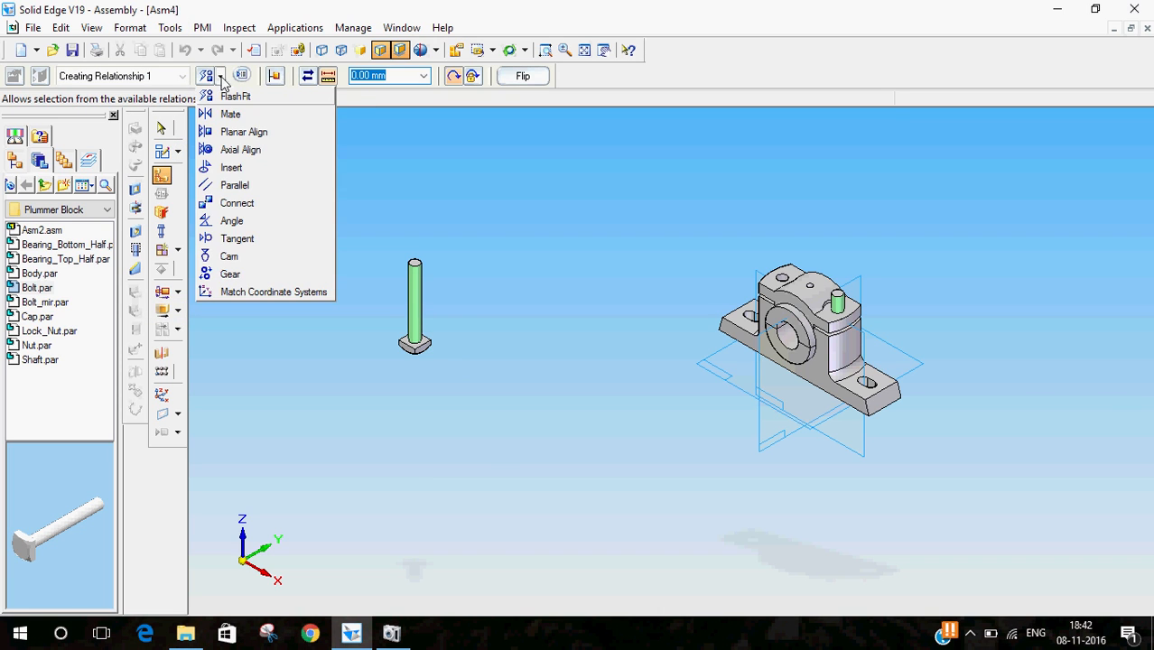
{"action": "left_click", "coordinate": [239, 114]}
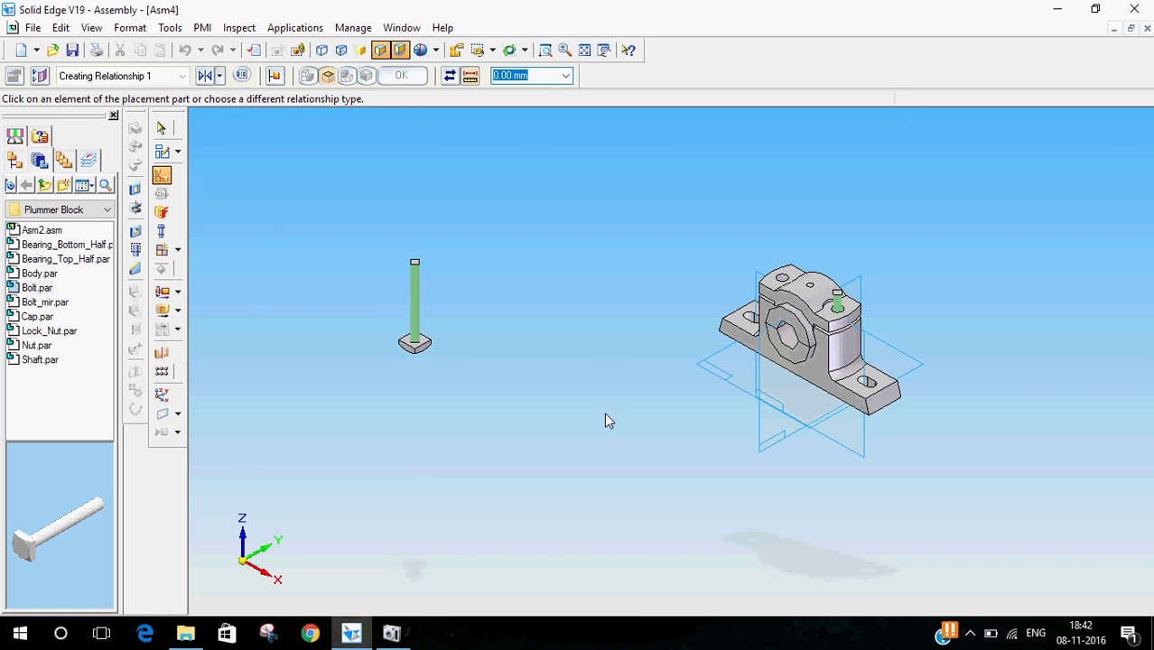
{"action": "middle_click_drag", "start_coordinate": [608, 421], "coordinate": [636, 276]}
{"action": "left_click", "coordinate": [786, 413]}
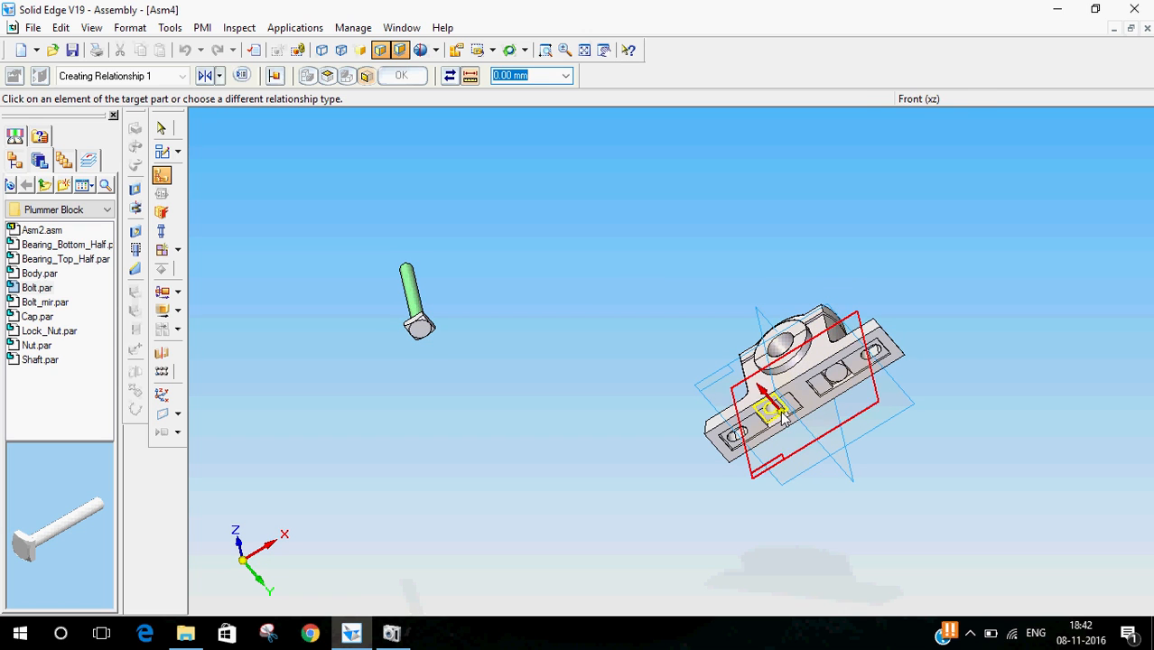
{"action": "middle_click_drag", "start_coordinate": [547, 310], "coordinate": [453, 301]}
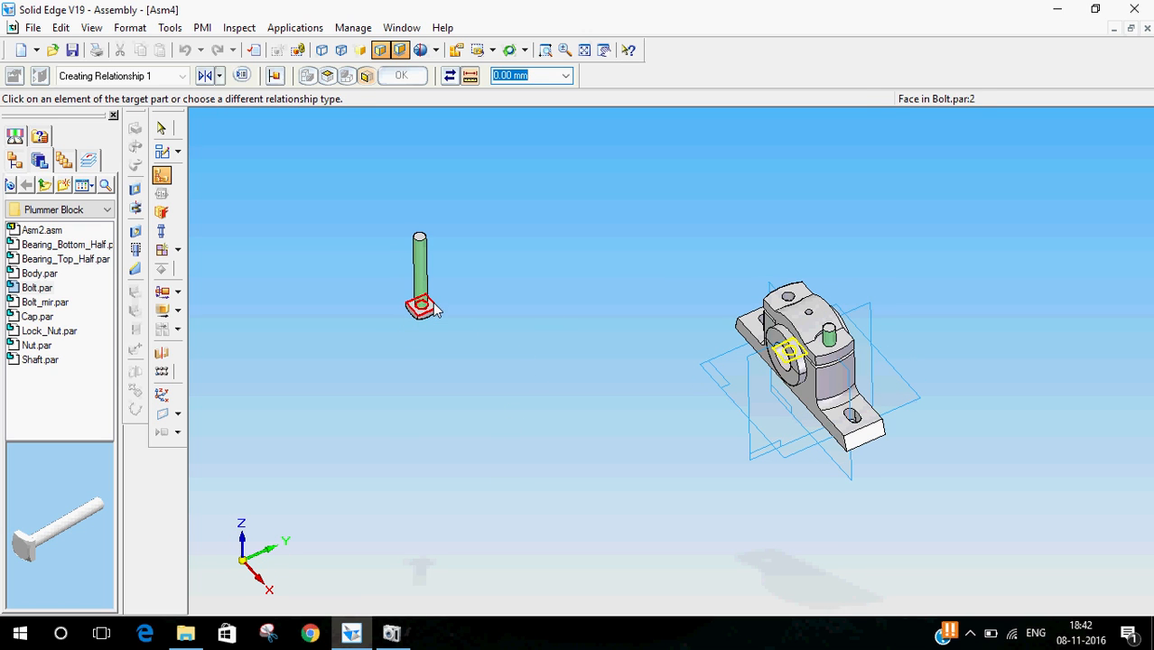
{"action": "left_click", "coordinate": [418, 307]}
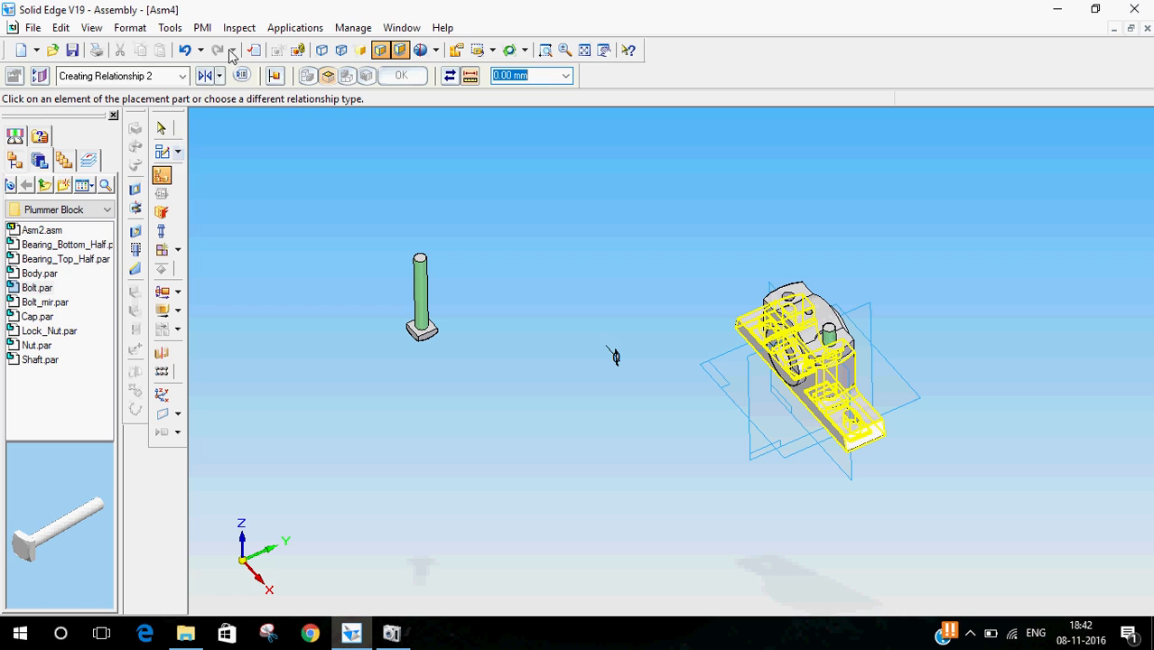
- Axially align the second bolt's shank with the cap's bolt hole using Axial Align
{"action": "left_click", "coordinate": [224, 76]}
{"action": "left_click", "coordinate": [237, 150]}
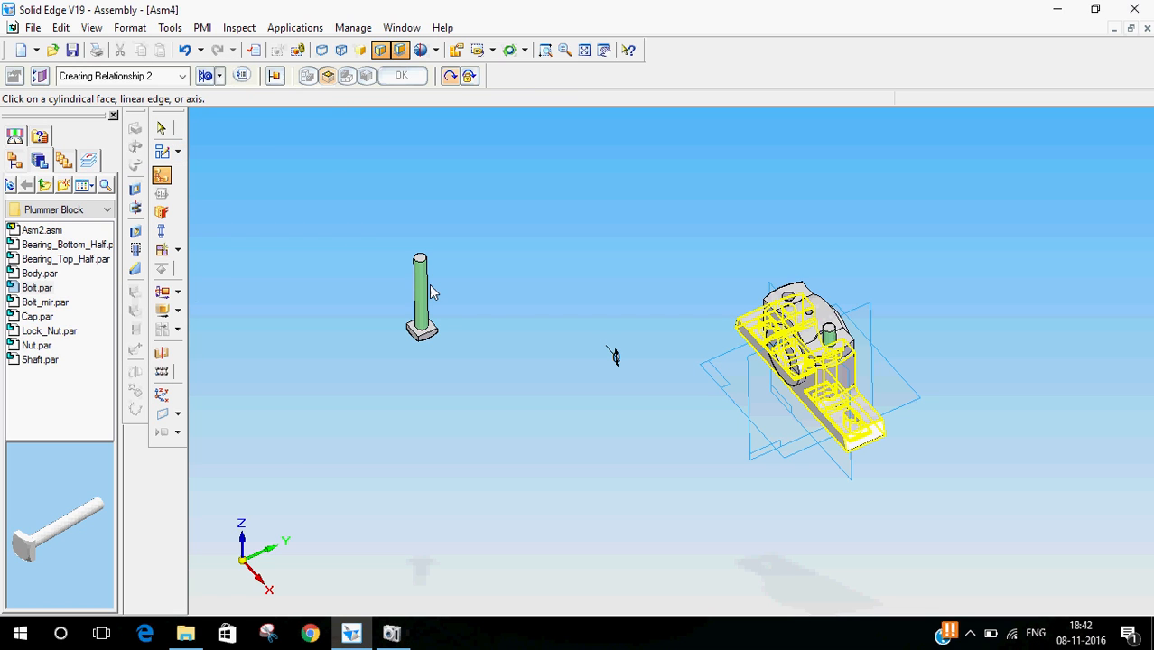
{"action": "left_click", "coordinate": [170, 175]}
{"action": "left_click", "coordinate": [159, 177]}
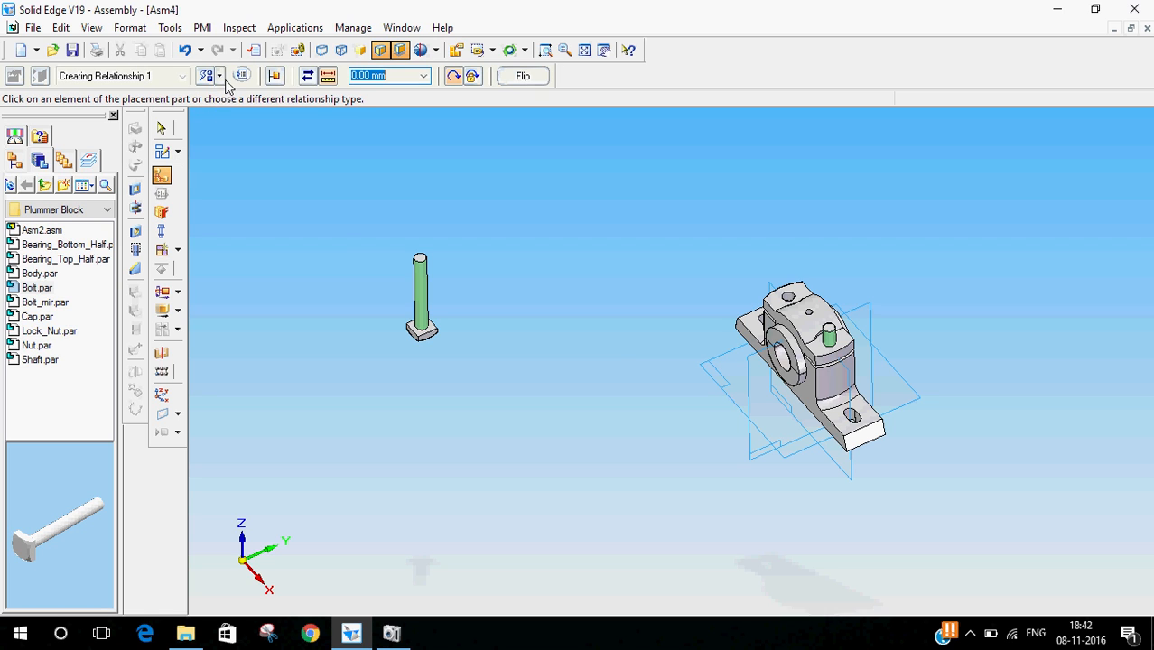
{"action": "left_click", "coordinate": [220, 77]}
{"action": "left_click", "coordinate": [233, 150]}
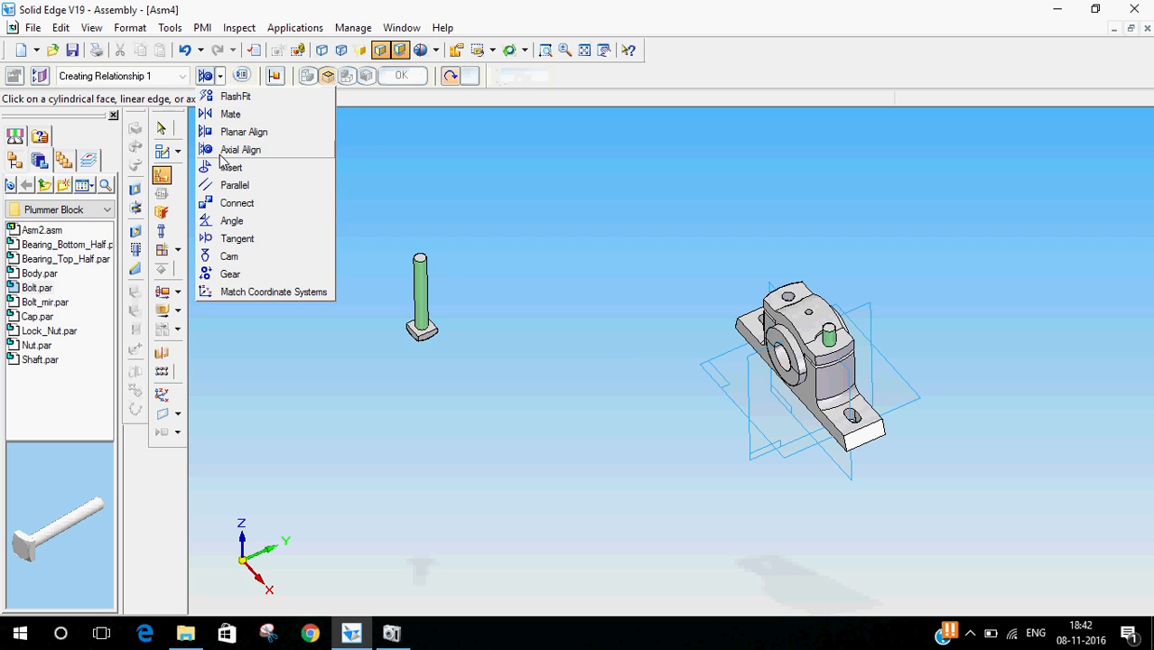
{"action": "left_click", "coordinate": [794, 303]}
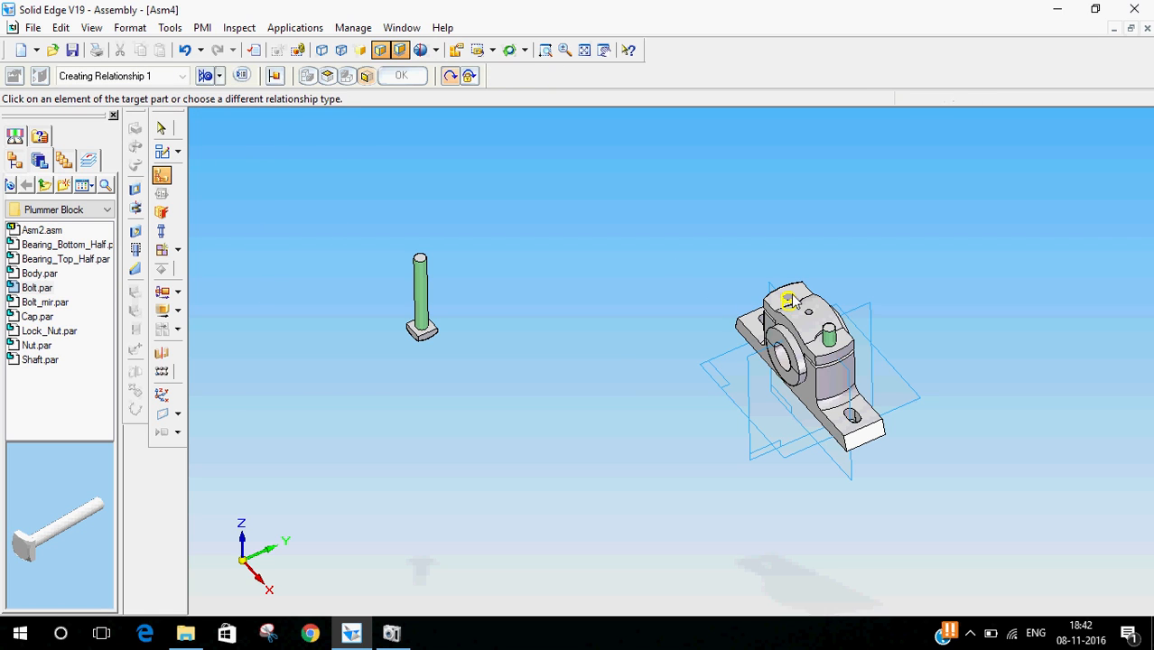
{"action": "left_click", "coordinate": [428, 298]}
{"action": "left_click", "coordinate": [161, 131]}
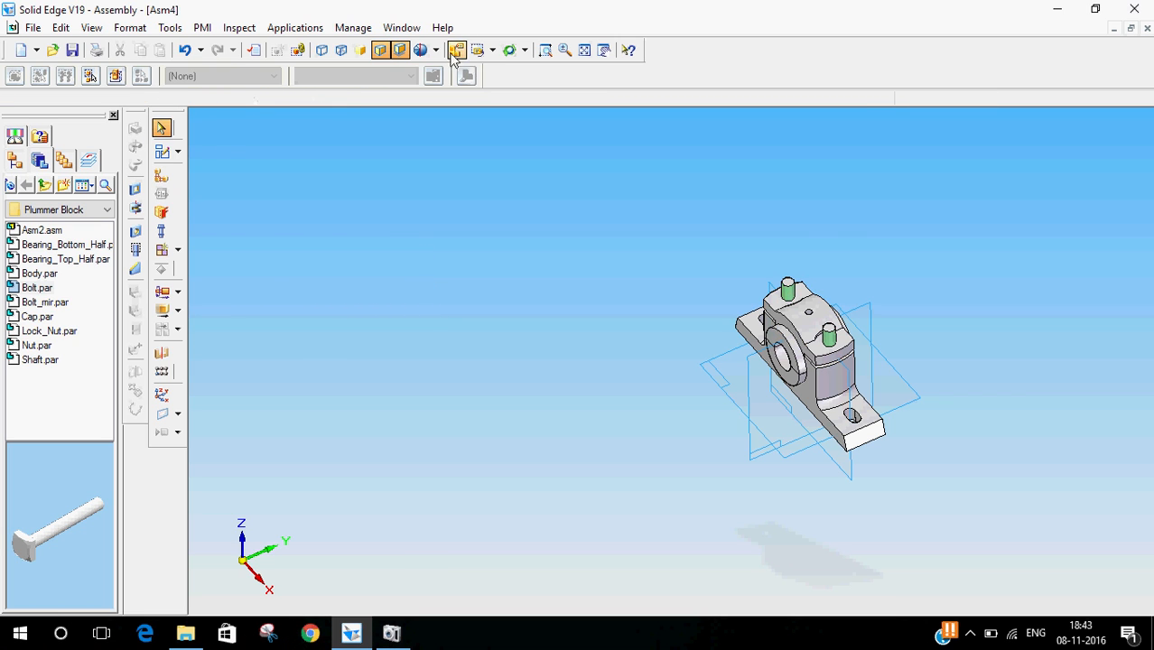
- Insert Nut.par into the assembly in the iso view
{"action": "left_click", "coordinate": [492, 49]}
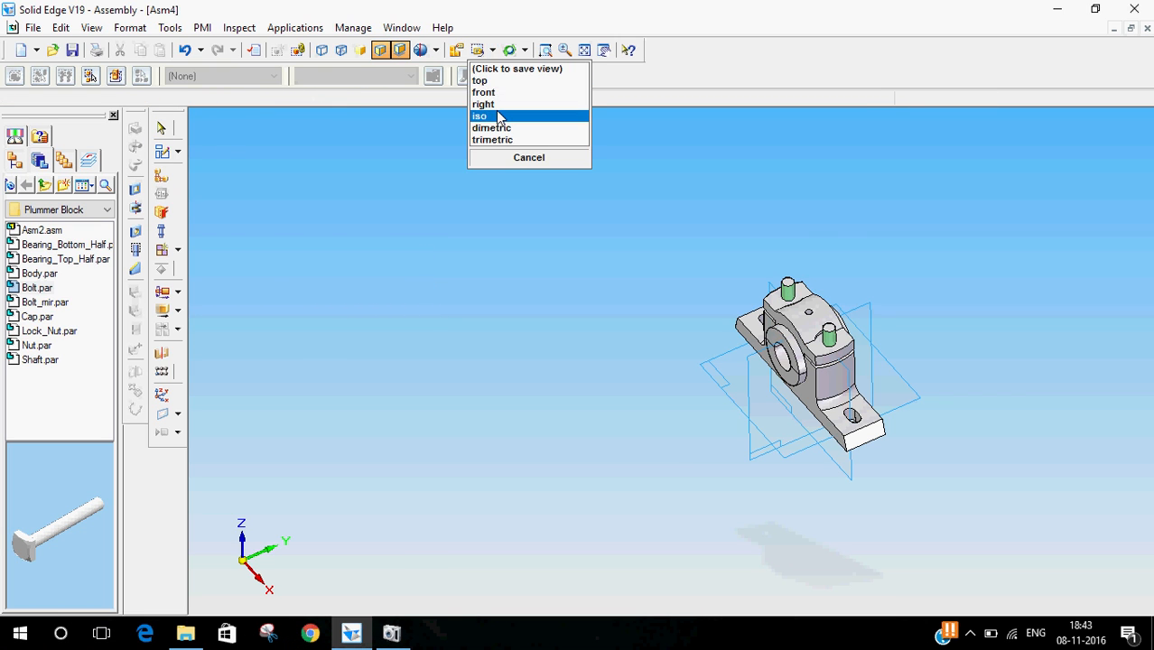
{"action": "left_click", "coordinate": [492, 116]}
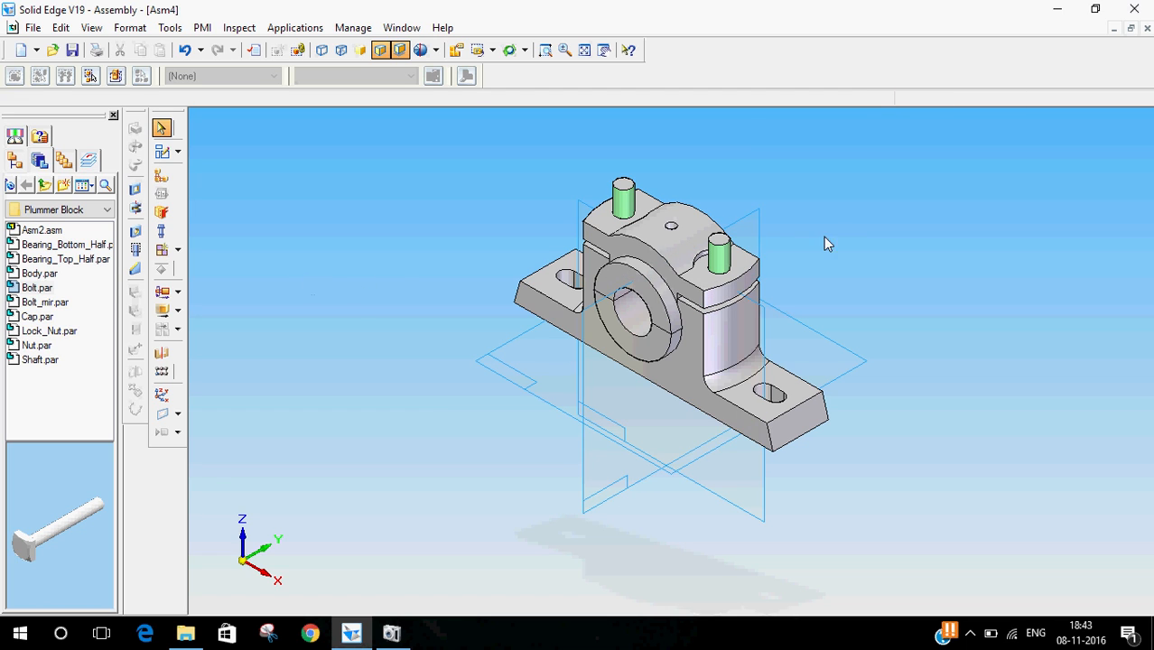
{"action": "left_click", "coordinate": [38, 346]}
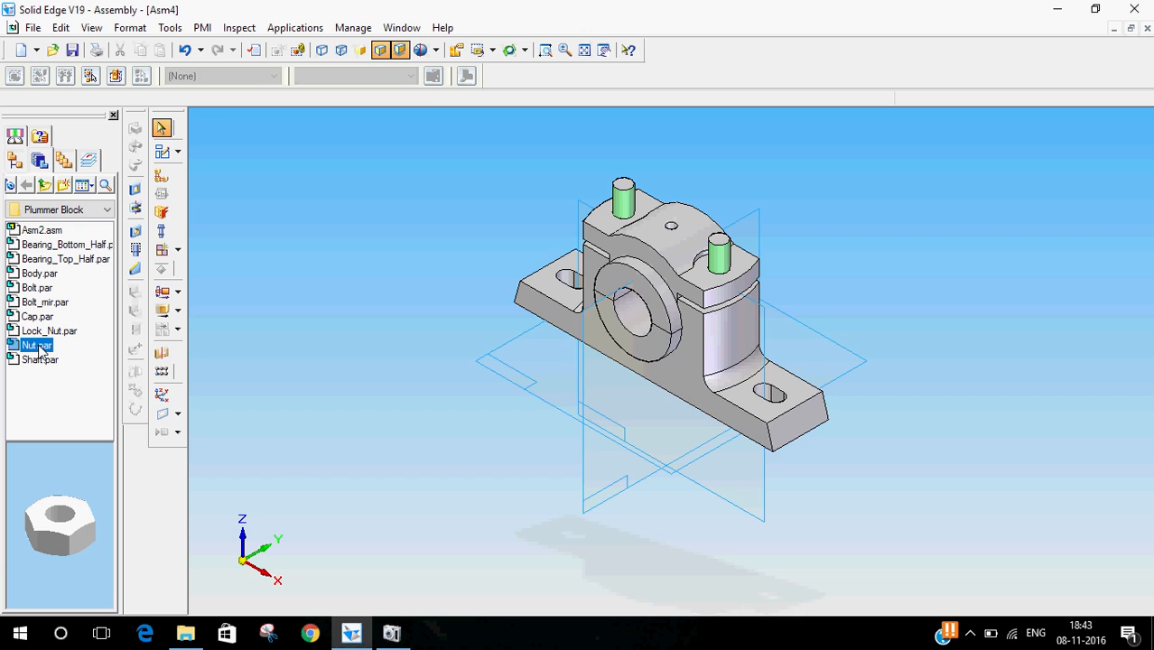
{"action": "left_click_drag", "start_coordinate": [38, 346], "coordinate": [202, 348]}
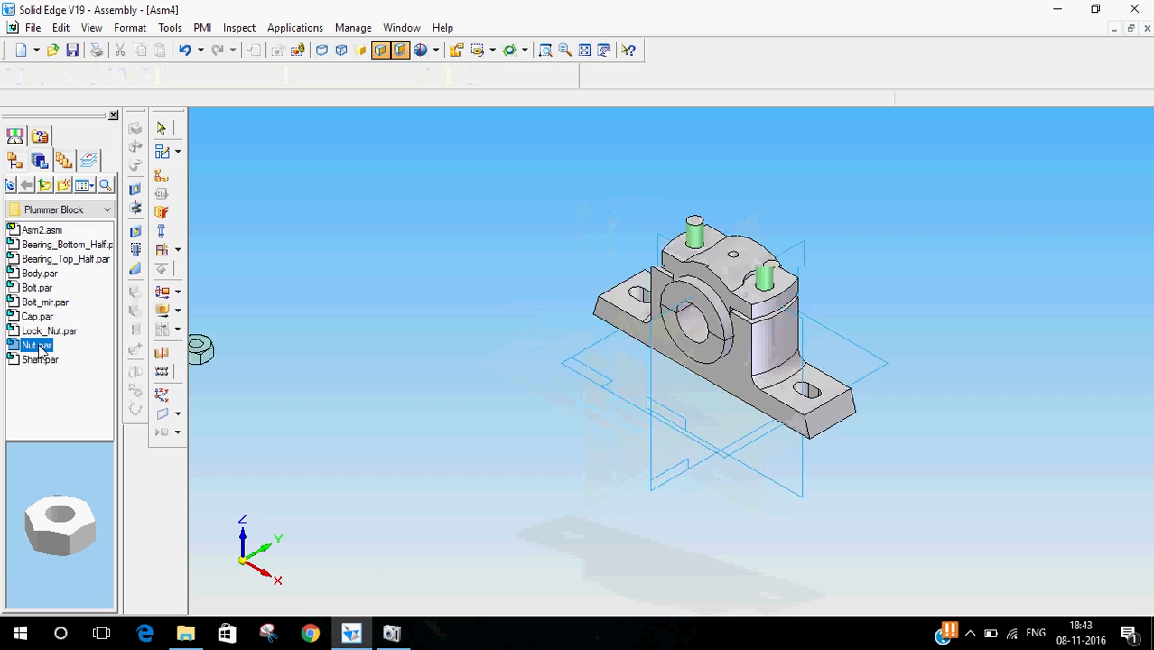
{"action": "left_click", "coordinate": [161, 127]}
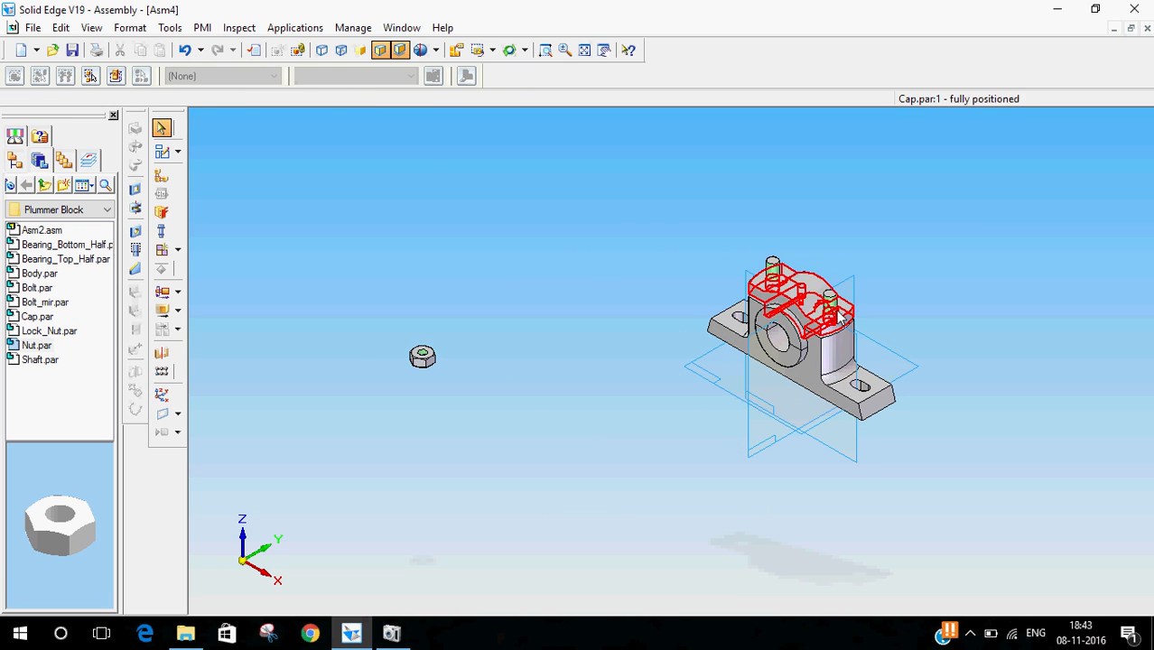
- Mate the nut's face with the cap's top face around the bolt
{"action": "left_click", "coordinate": [161, 175]}
{"action": "left_click", "coordinate": [220, 76]}
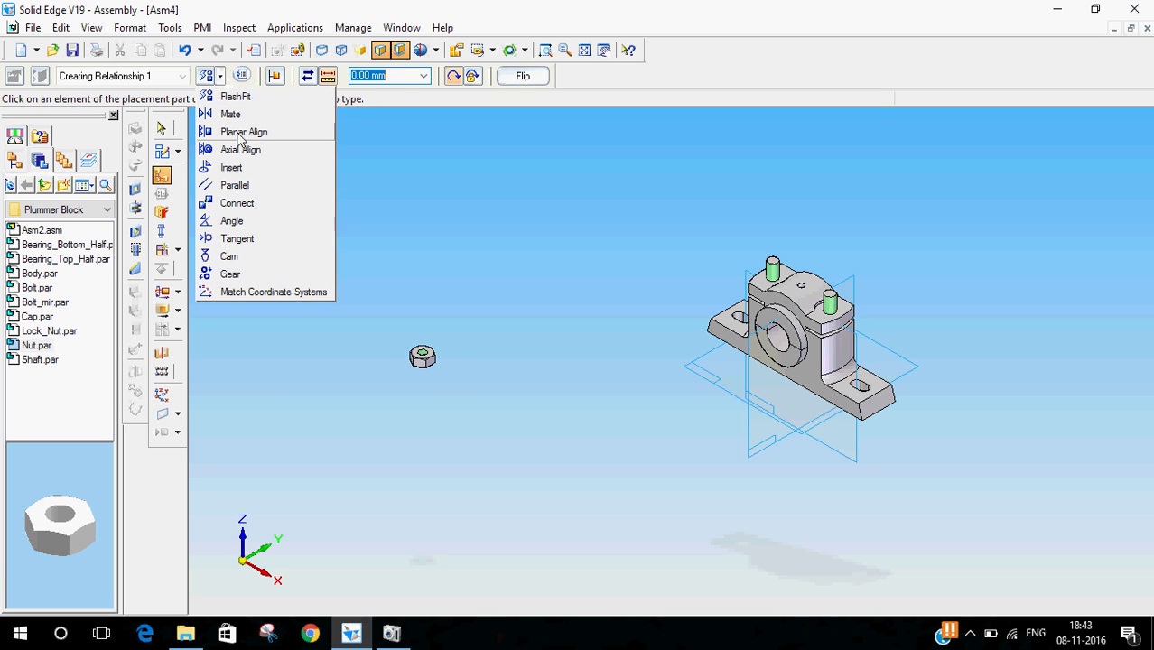
{"action": "left_click", "coordinate": [233, 114]}
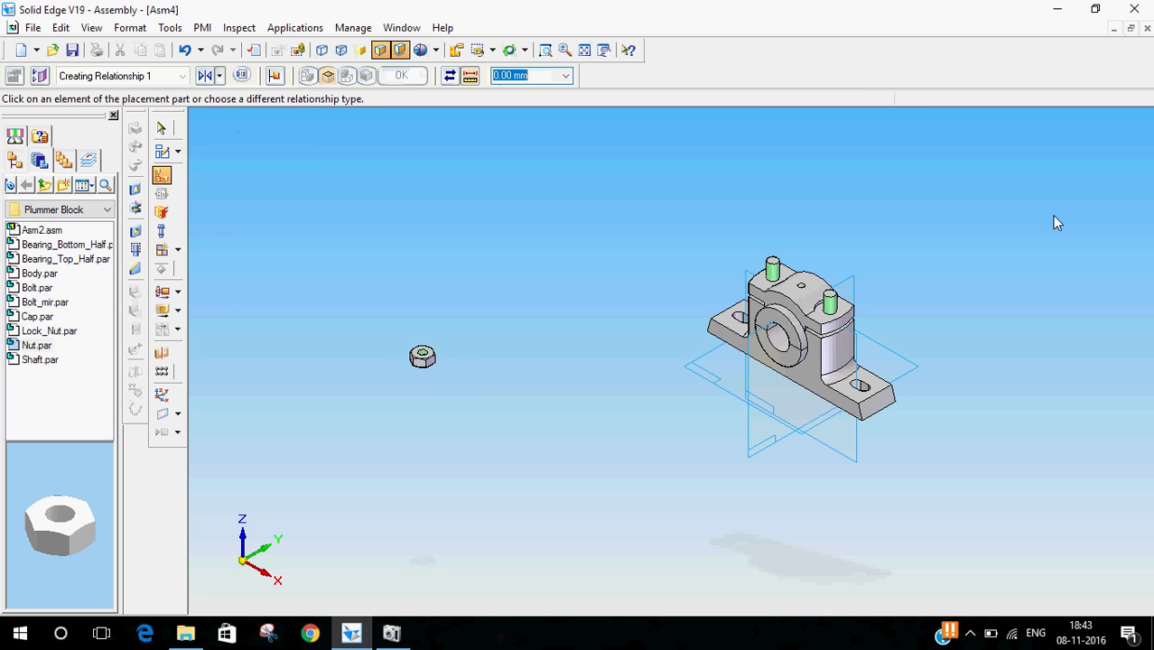
{"action": "left_click", "coordinate": [827, 315]}
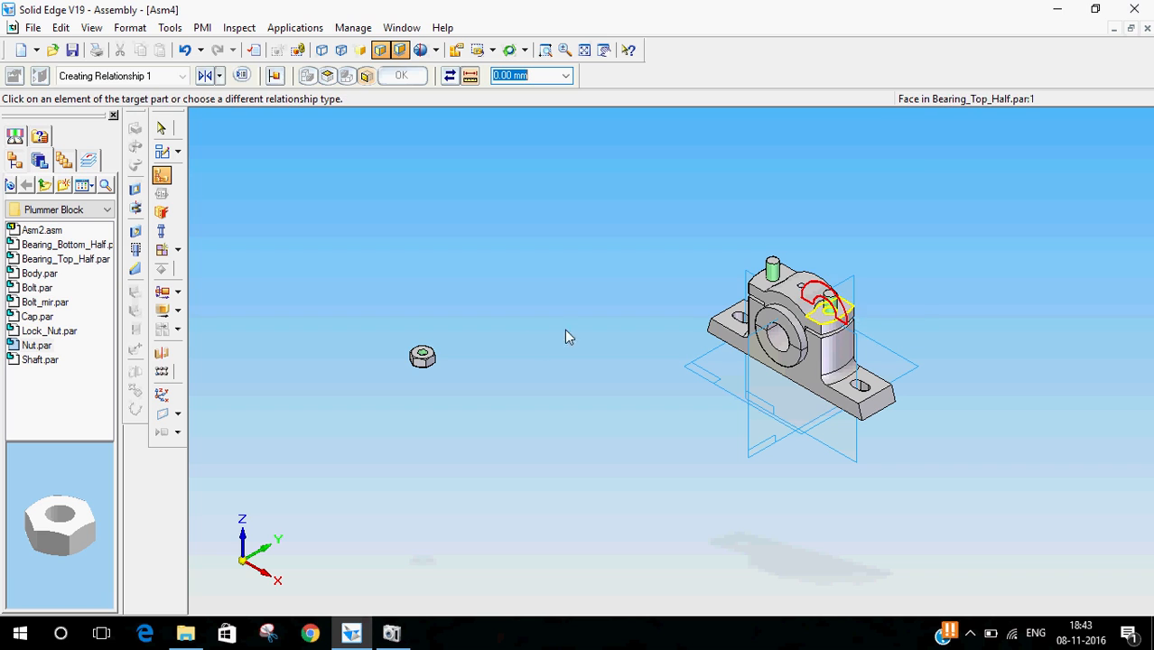
{"action": "left_click", "coordinate": [432, 358]}
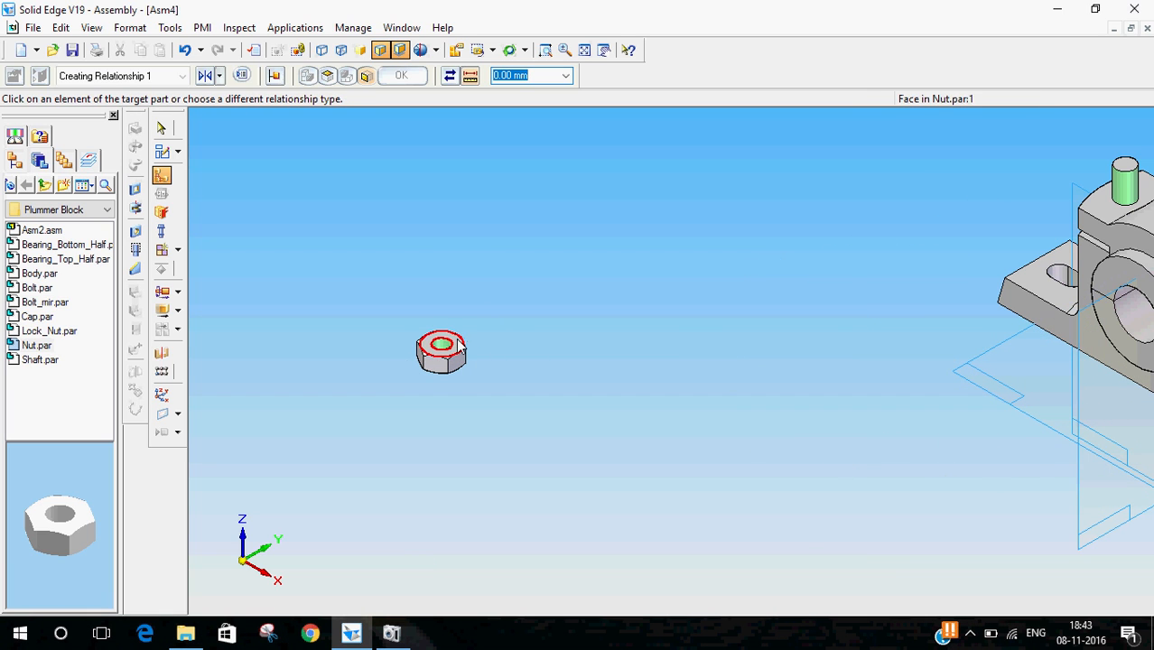
- Axially align the nut's hole with the cap's bolt hole using Axial Align
{"action": "left_click", "coordinate": [162, 177]}
{"action": "left_click", "coordinate": [220, 76]}
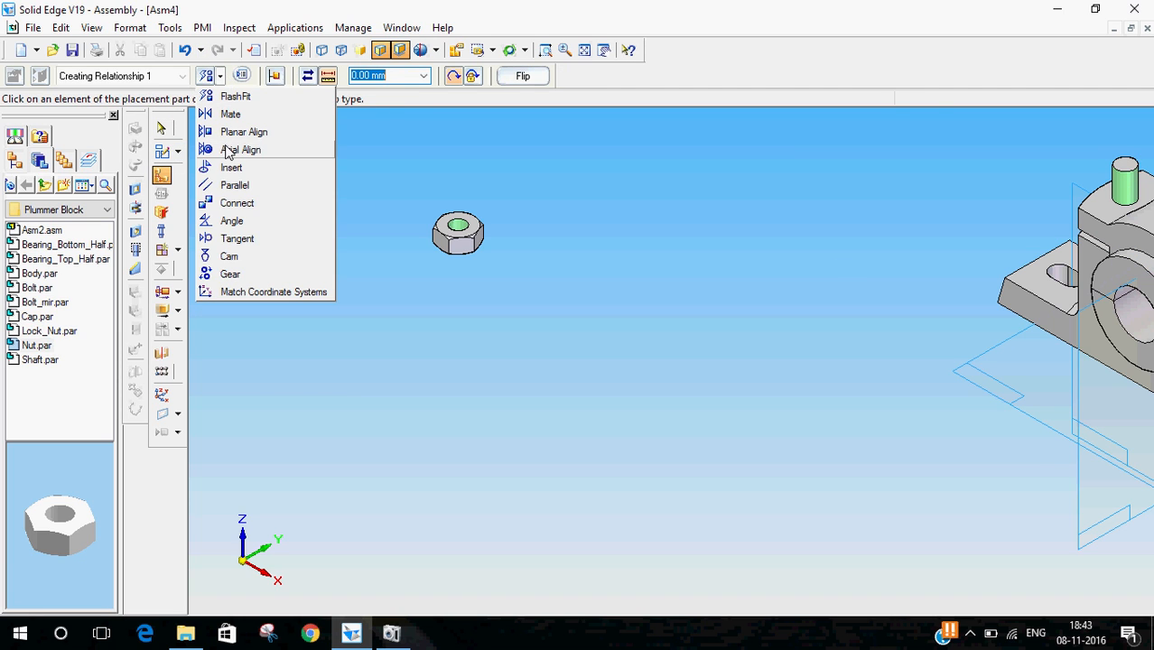
{"action": "left_click", "coordinate": [231, 150]}
{"action": "scroll", "coordinate": [717, 251], "scroll_direction": "down", "scroll_amount": 1}
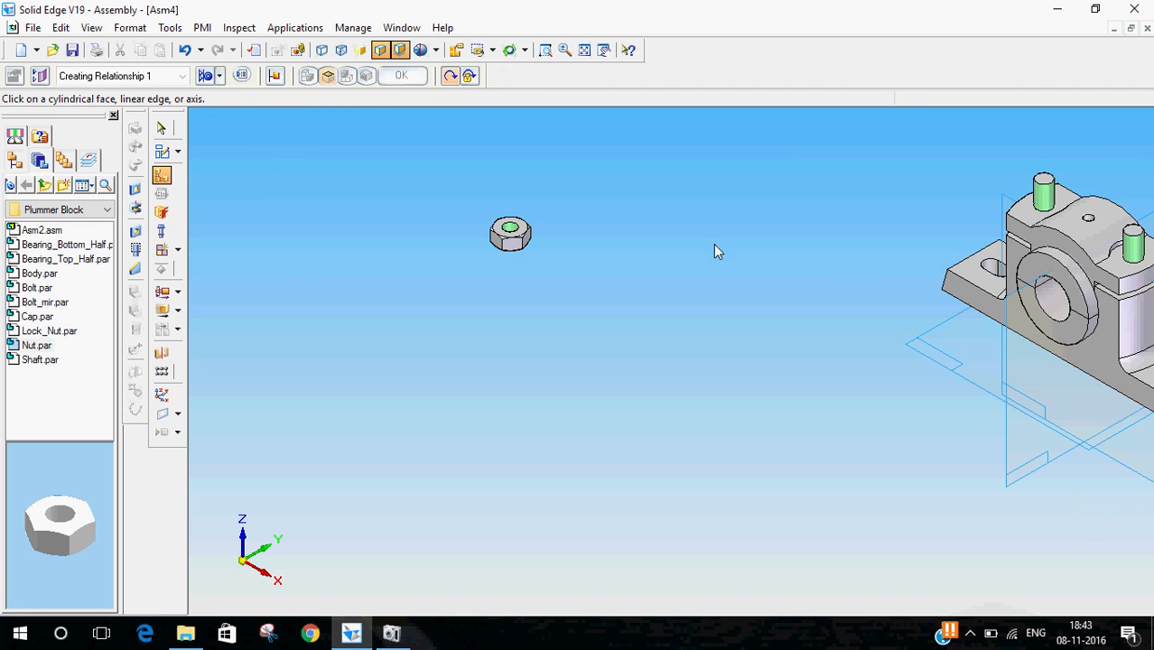
{"action": "left_click", "coordinate": [1131, 271]}
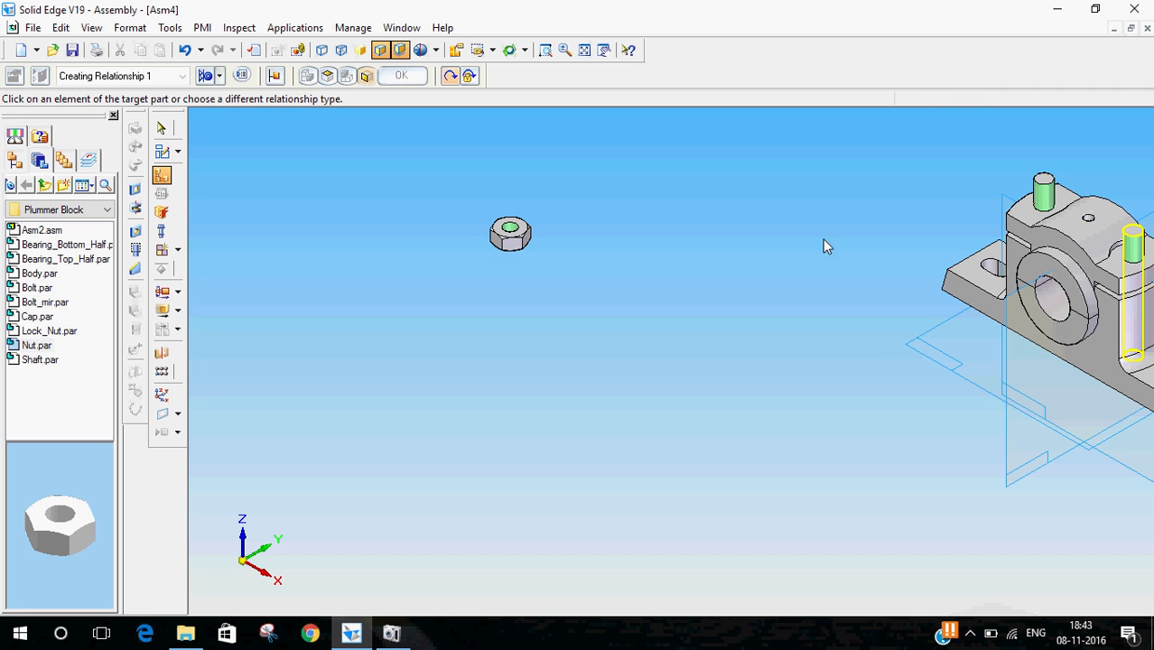
{"action": "left_click", "coordinate": [519, 233]}
{"action": "key", "text": "Escape"}
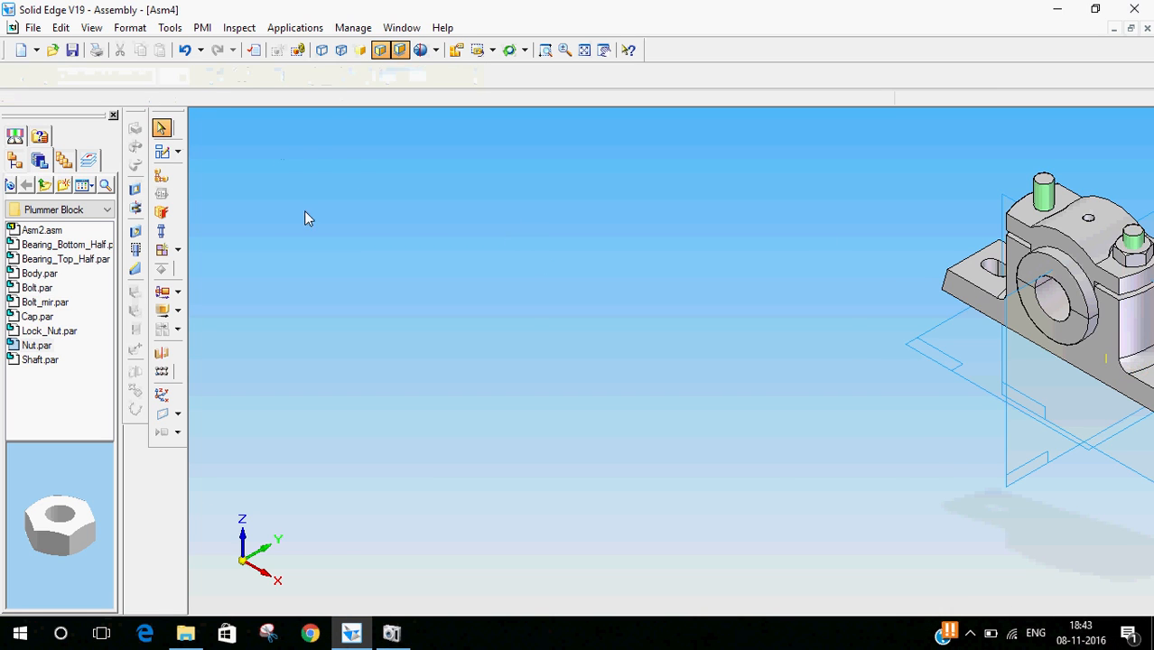
{"action": "scroll", "coordinate": [529, 312], "scroll_direction": "down", "scroll_amount": 1}
{"action": "scroll", "coordinate": [1102, 259], "scroll_direction": "up", "scroll_amount": 2}
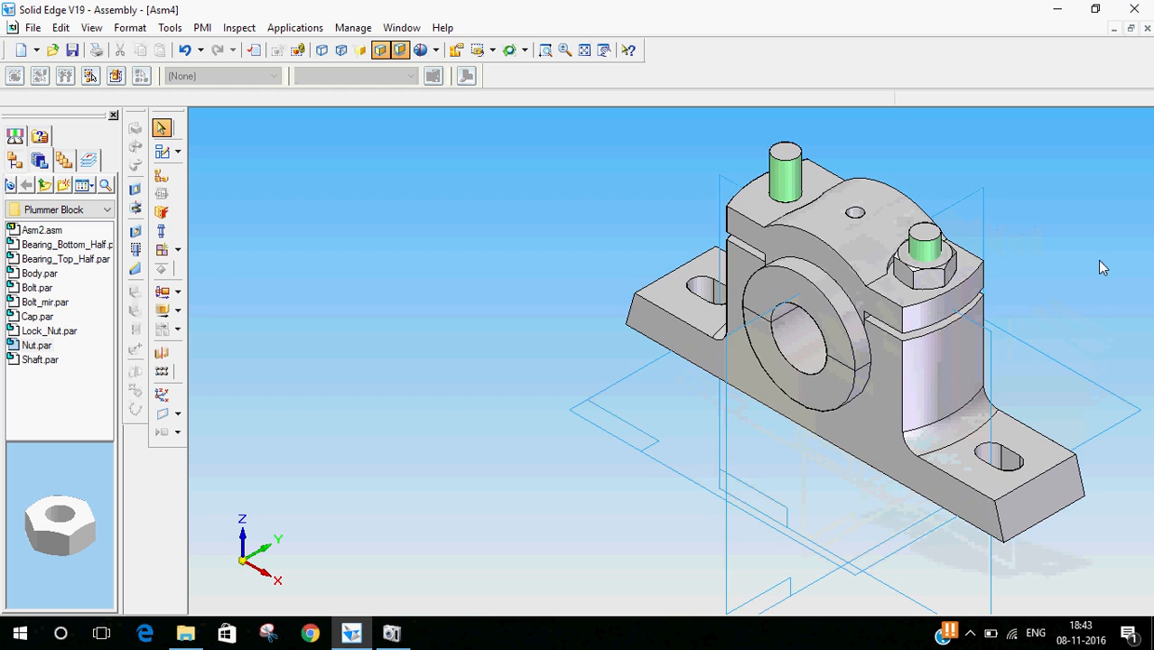
{"action": "mouse_move", "coordinate": [1079, 304]}
{"action": "middle_mouse_down"}
{"action": "mouse_move", "coordinate": [1020, 266]}
{"action": "mouse_move", "coordinate": [1075, 305]}
{"action": "middle_mouse_up"}
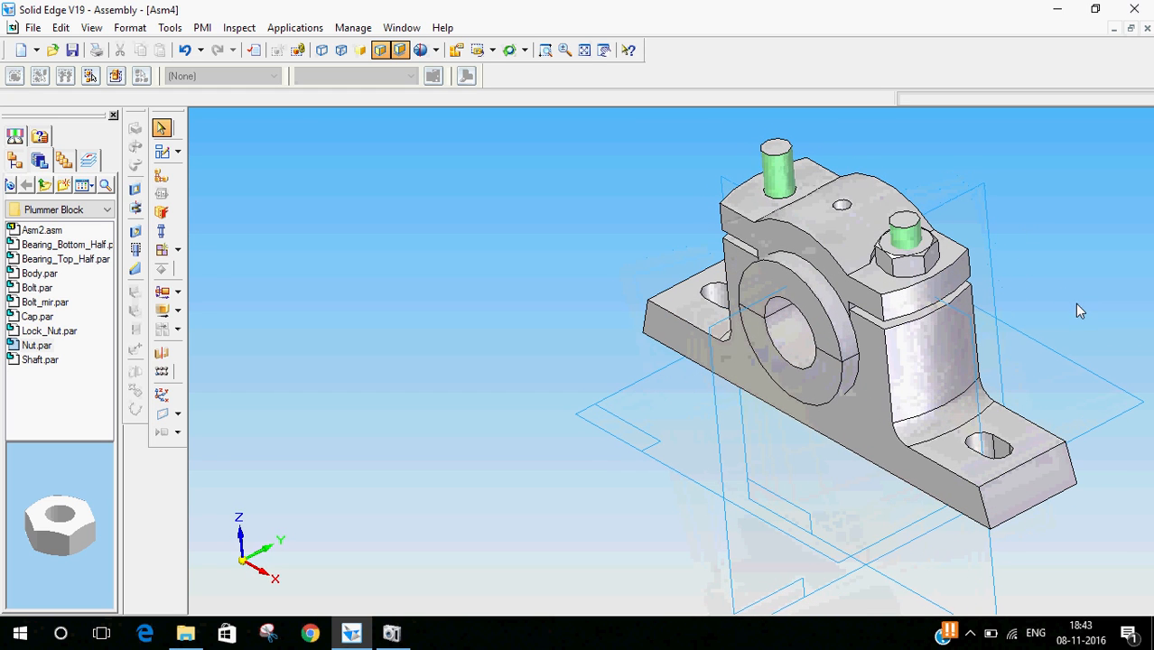
- Insert Lock_Nut.par into the assembly in the dimetric view
{"action": "left_click", "coordinate": [493, 50]}
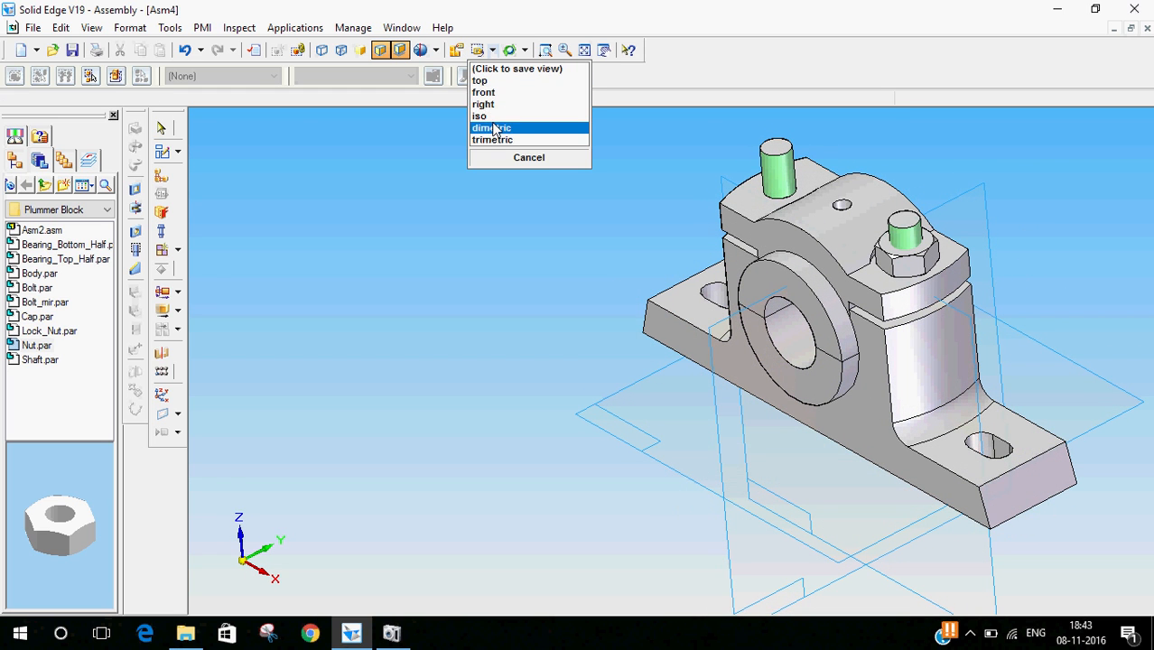
{"action": "left_click", "coordinate": [495, 125]}
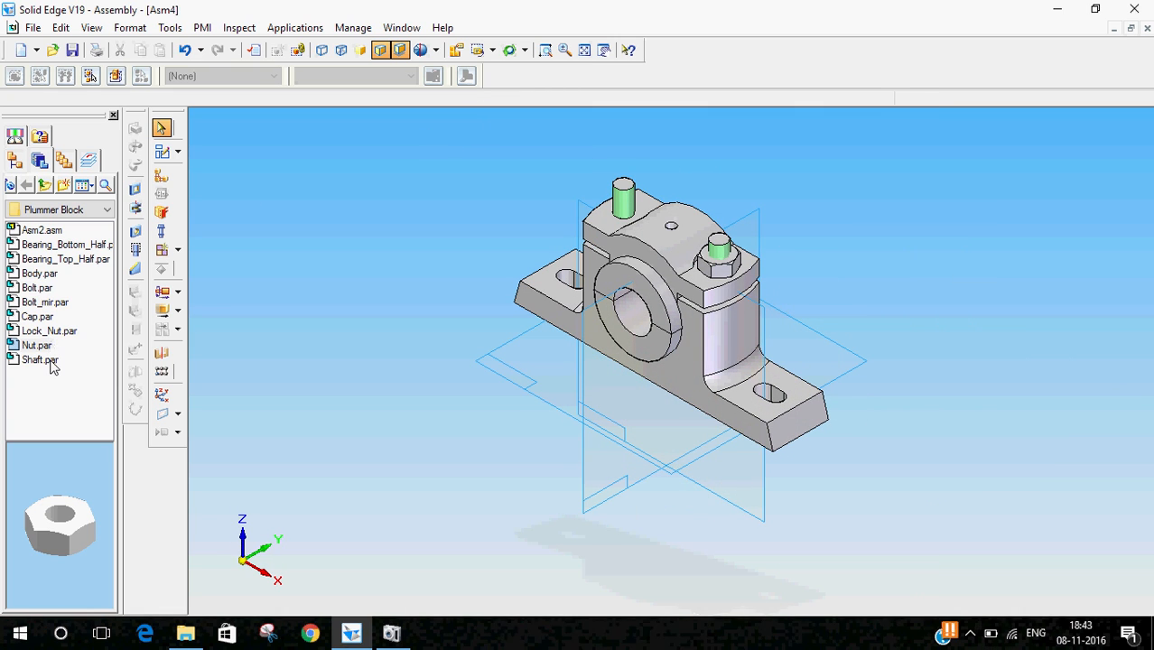
{"action": "left_click", "coordinate": [54, 333]}
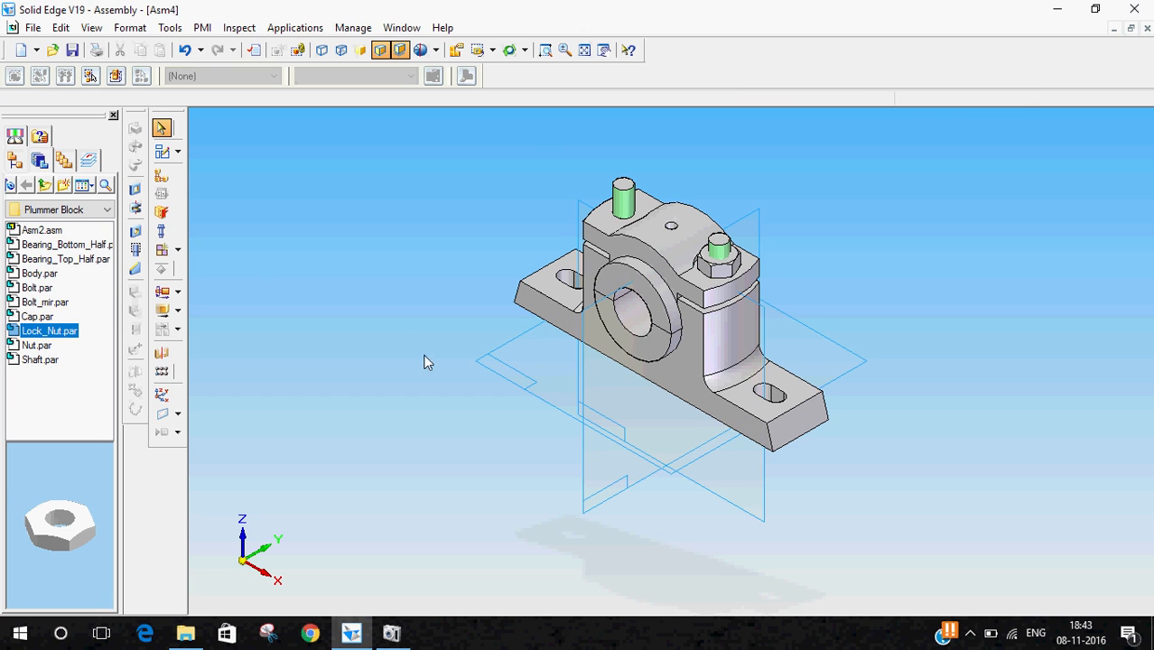
{"action": "double_click", "coordinate": [45, 334]}
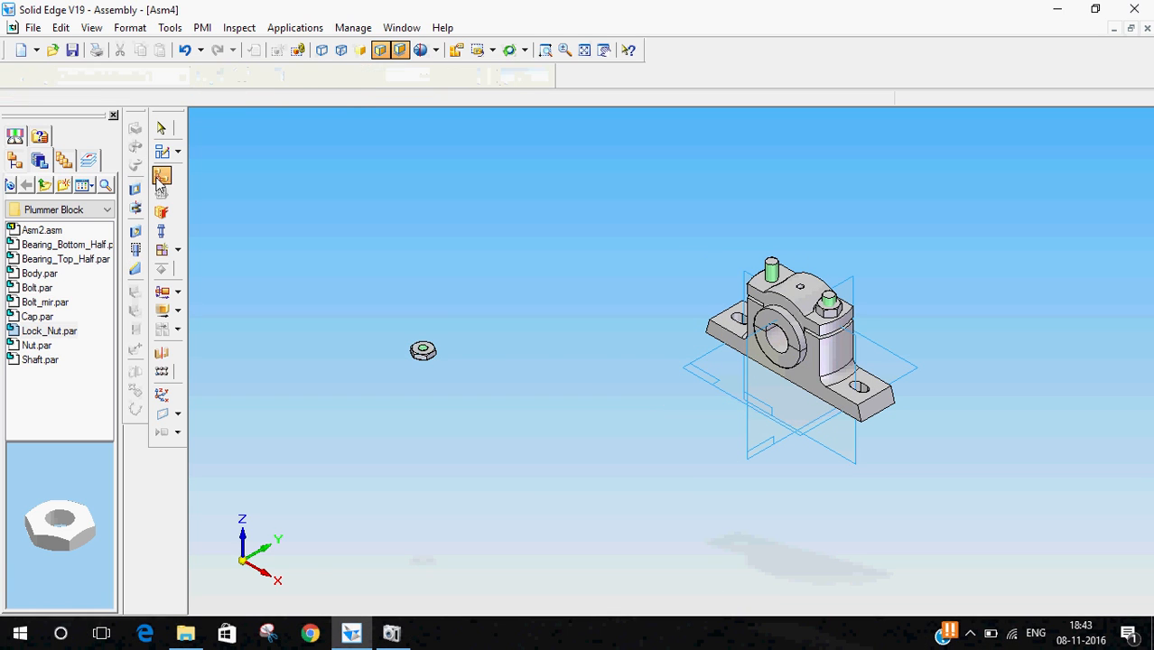
- Mate the lock nut's face with the top face of the nut on the bolt using Mate
{"action": "left_click", "coordinate": [210, 76]}
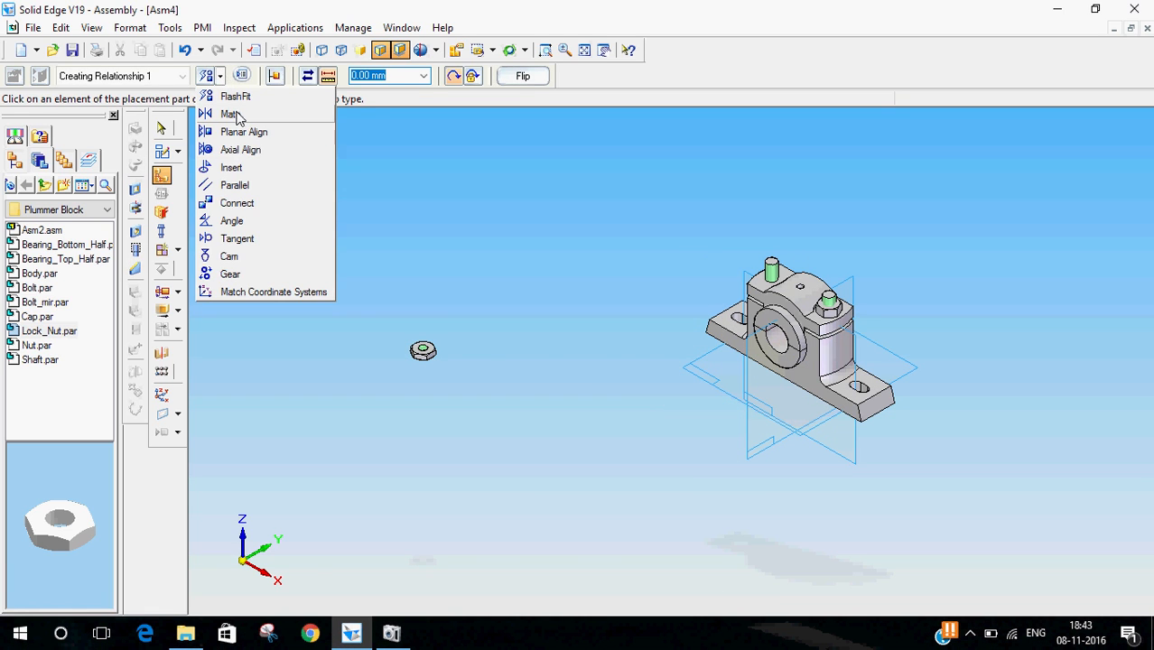
{"action": "left_click", "coordinate": [231, 114]}
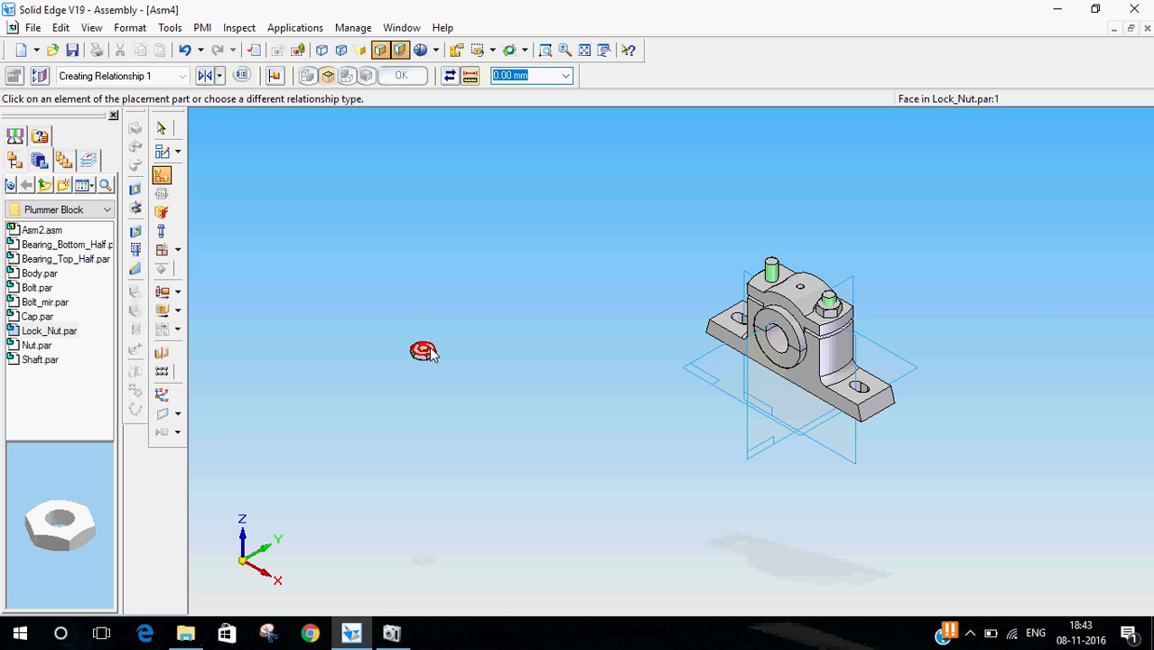
{"action": "left_click", "coordinate": [430, 353]}
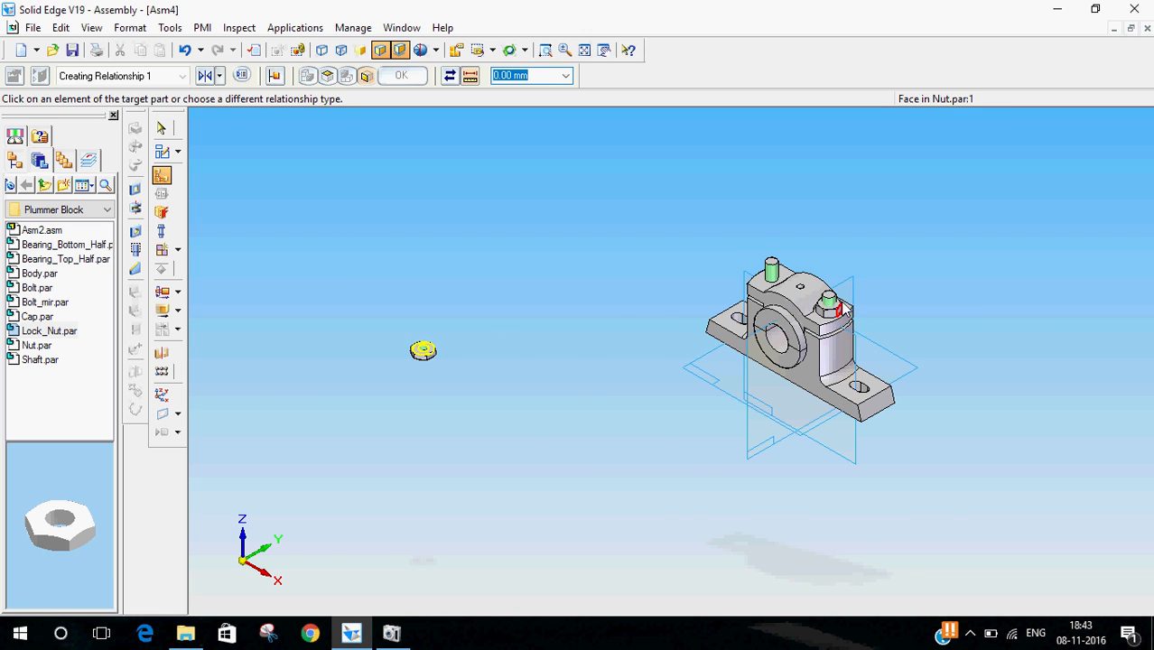
{"action": "scroll", "coordinate": [974, 312], "scroll_direction": "up", "scroll_amount": 5}
{"action": "left_click", "coordinate": [508, 318]}
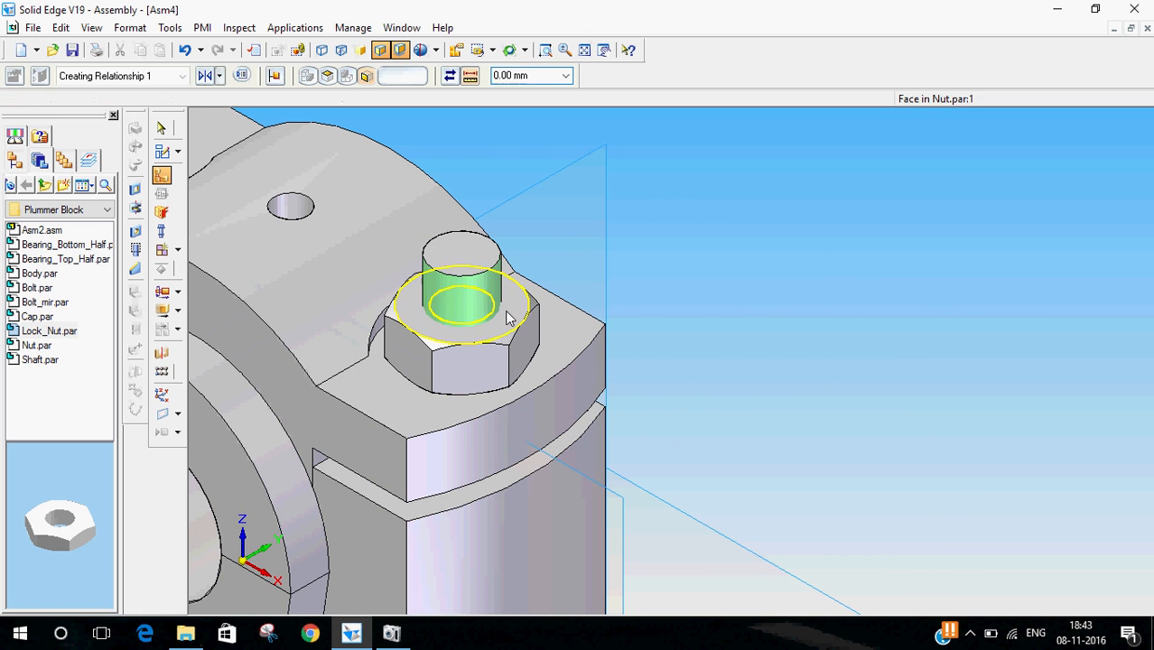
{"action": "scroll", "coordinate": [850, 314], "scroll_direction": "down", "scroll_amount": 5}
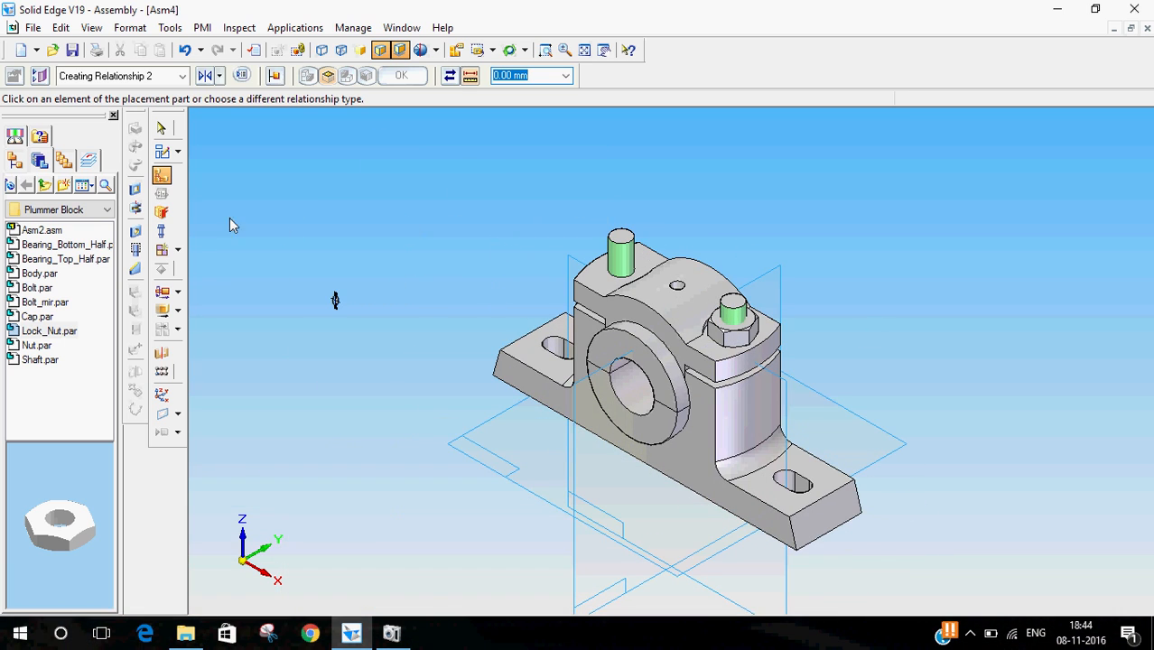
- Axially align the lock nut's hole with the bolt's shank using Axial Align
{"action": "left_click", "coordinate": [162, 176]}
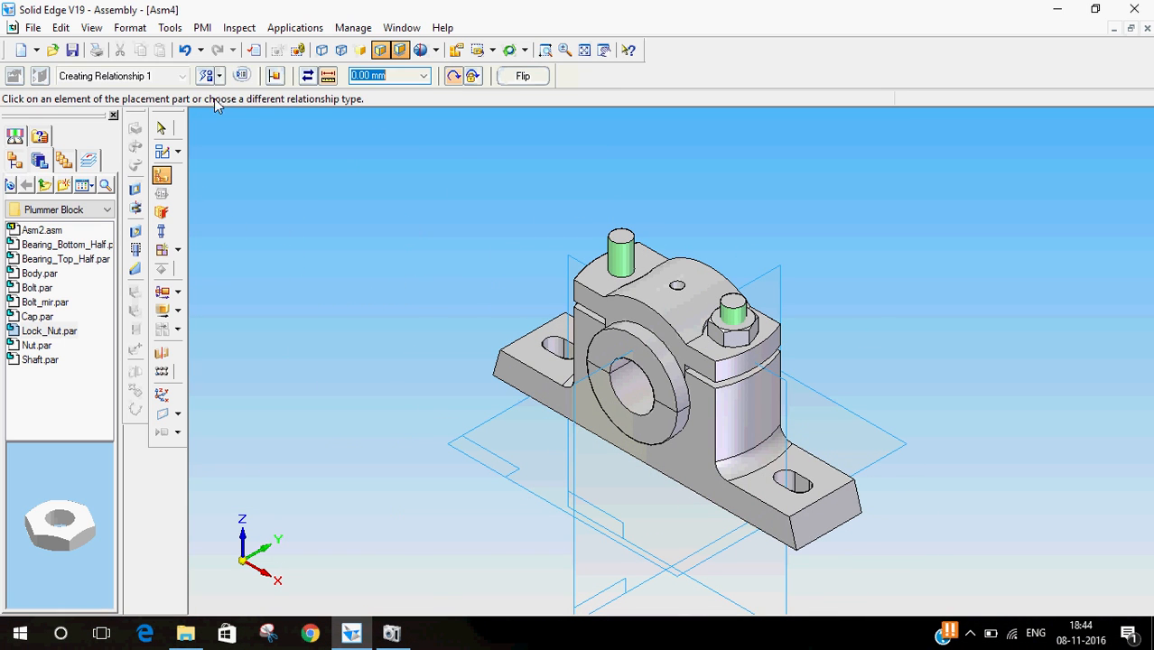
{"action": "left_click", "coordinate": [218, 76]}
{"action": "left_click", "coordinate": [233, 147]}
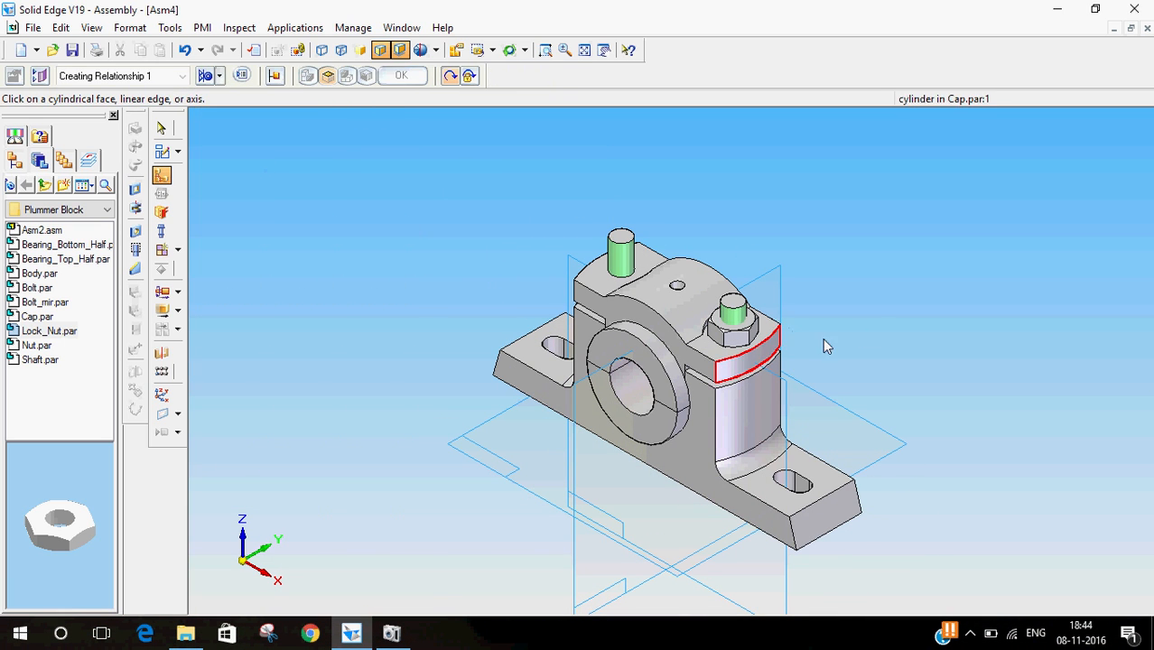
{"action": "scroll", "coordinate": [1142, 388], "scroll_direction": "down", "scroll_amount": 3}
{"action": "scroll", "coordinate": [966, 351], "scroll_direction": "up", "scroll_amount": 2}
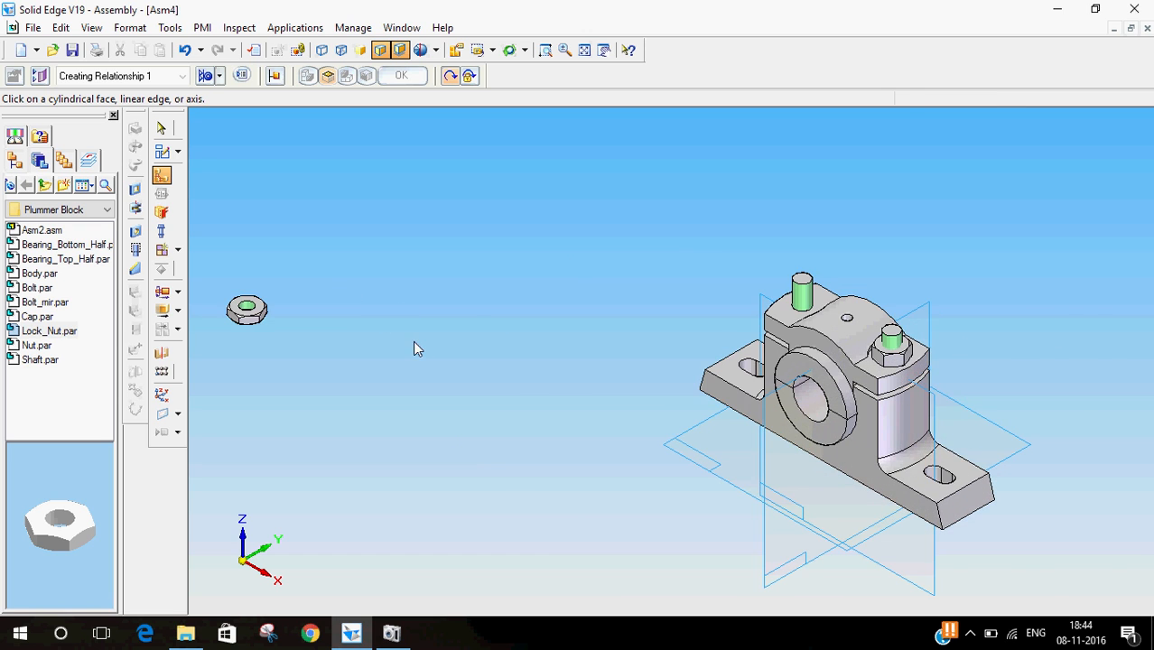
{"action": "scroll", "coordinate": [308, 341], "scroll_direction": "up", "scroll_amount": 2}
{"action": "scroll", "coordinate": [922, 367], "scroll_direction": "down", "scroll_amount": 1}
{"action": "scroll", "coordinate": [605, 387], "scroll_direction": "down", "scroll_amount": 1}
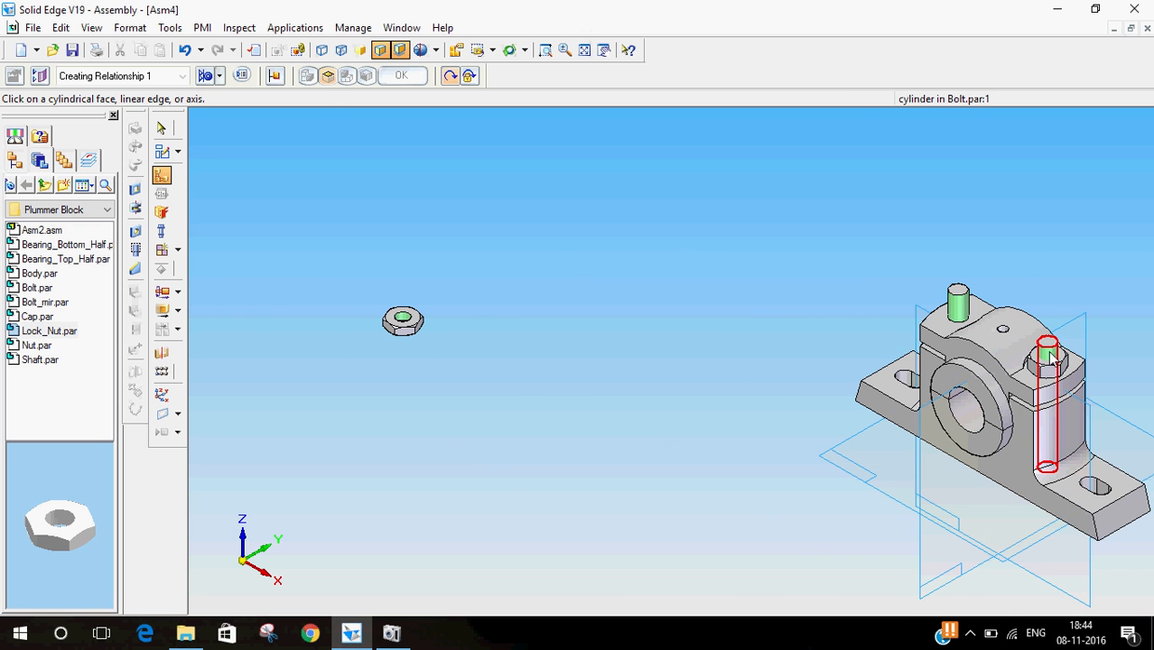
{"action": "left_click", "coordinate": [1050, 370]}
{"action": "left_click", "coordinate": [402, 321]}
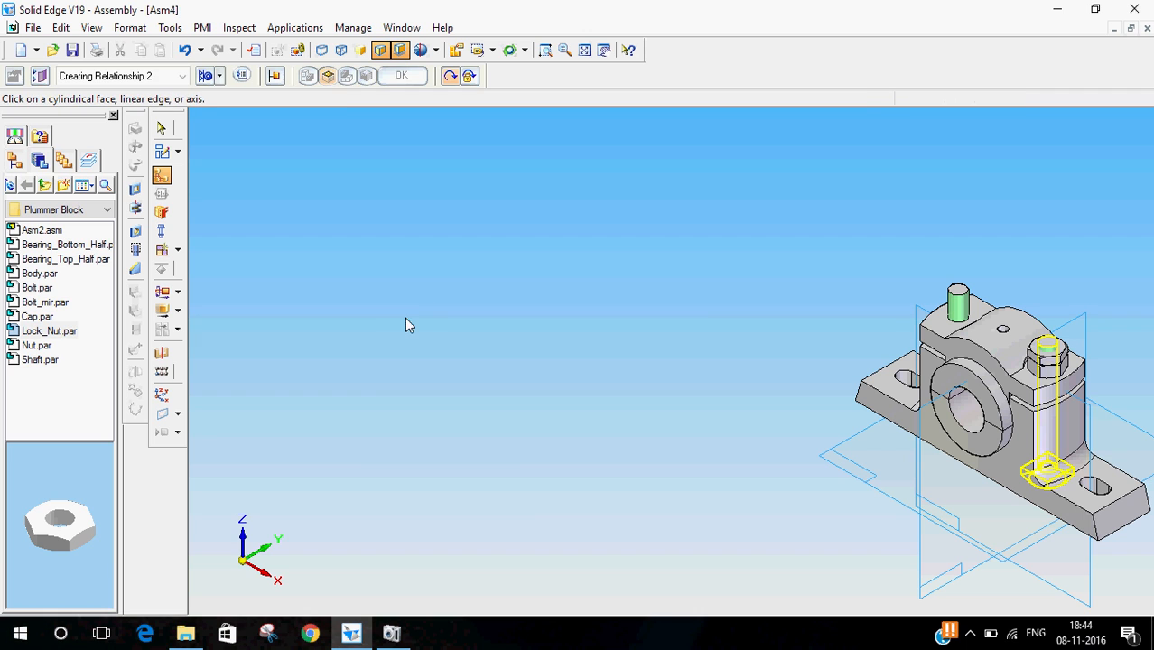
{"action": "left_click", "coordinate": [163, 131]}
- Mirror Nut.par:1 and Lock_Nut.par:1 about the Right (yz) plane, replicating the assembly structure
{"action": "middle_click_drag", "start_coordinate": [755, 427], "coordinate": [565, 368]}
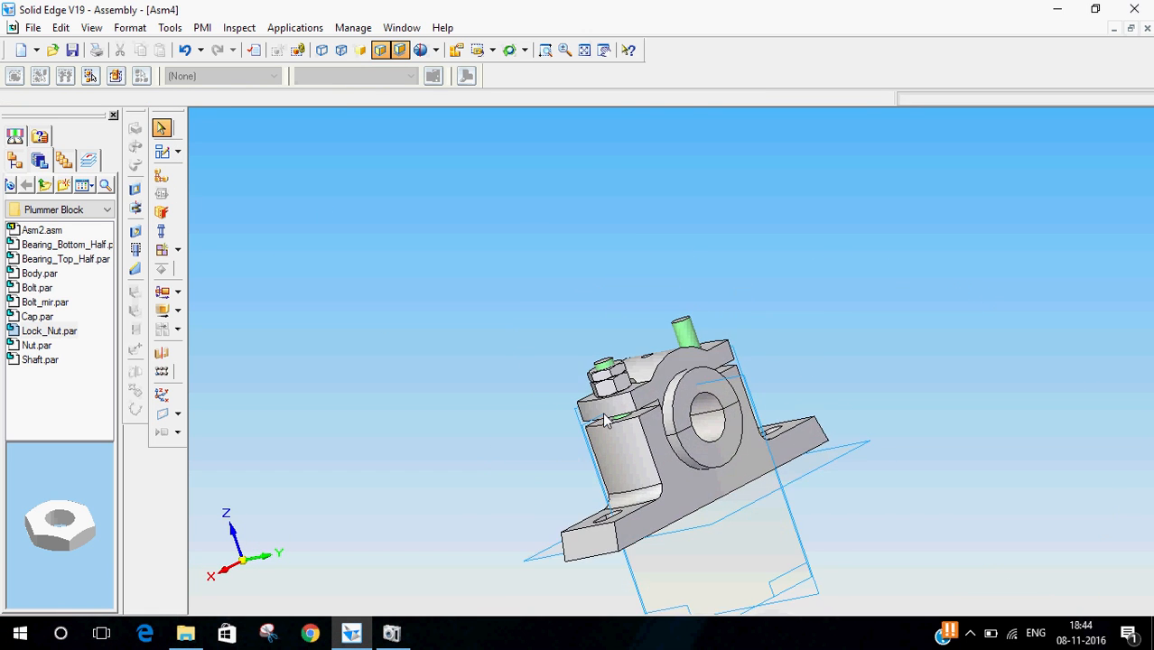
{"action": "scroll", "coordinate": [561, 363], "scroll_direction": "up", "scroll_amount": 3}
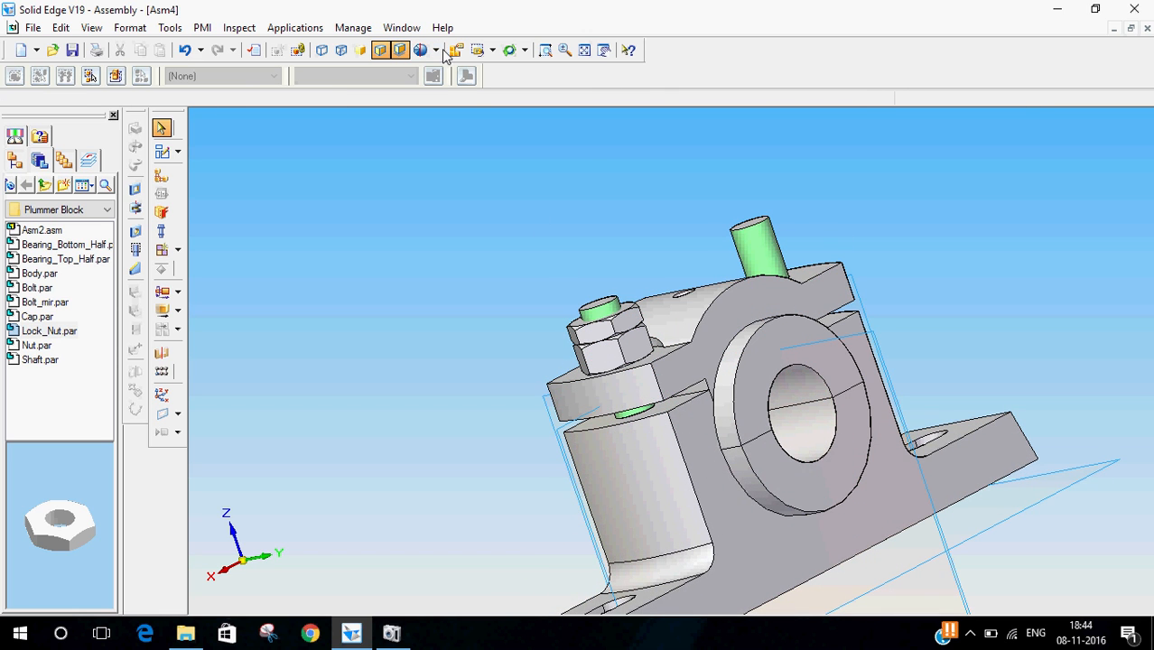
{"action": "left_click", "coordinate": [493, 52]}
{"action": "left_click", "coordinate": [484, 115]}
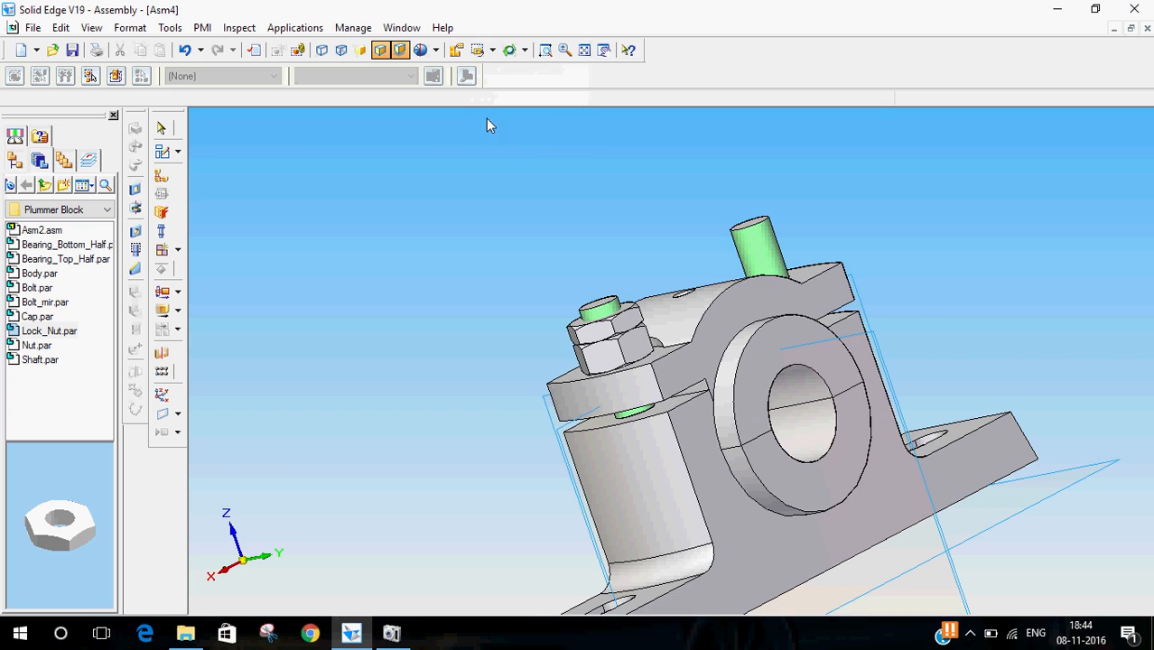
{"action": "left_click", "coordinate": [163, 353]}
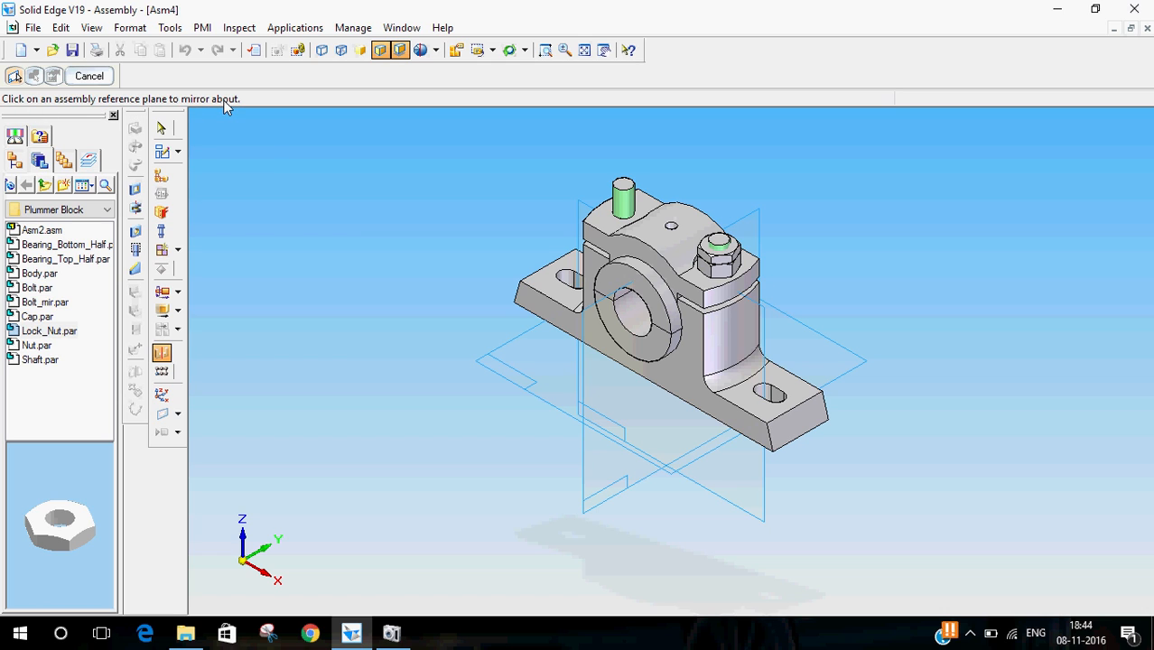
{"action": "left_click", "coordinate": [593, 488]}
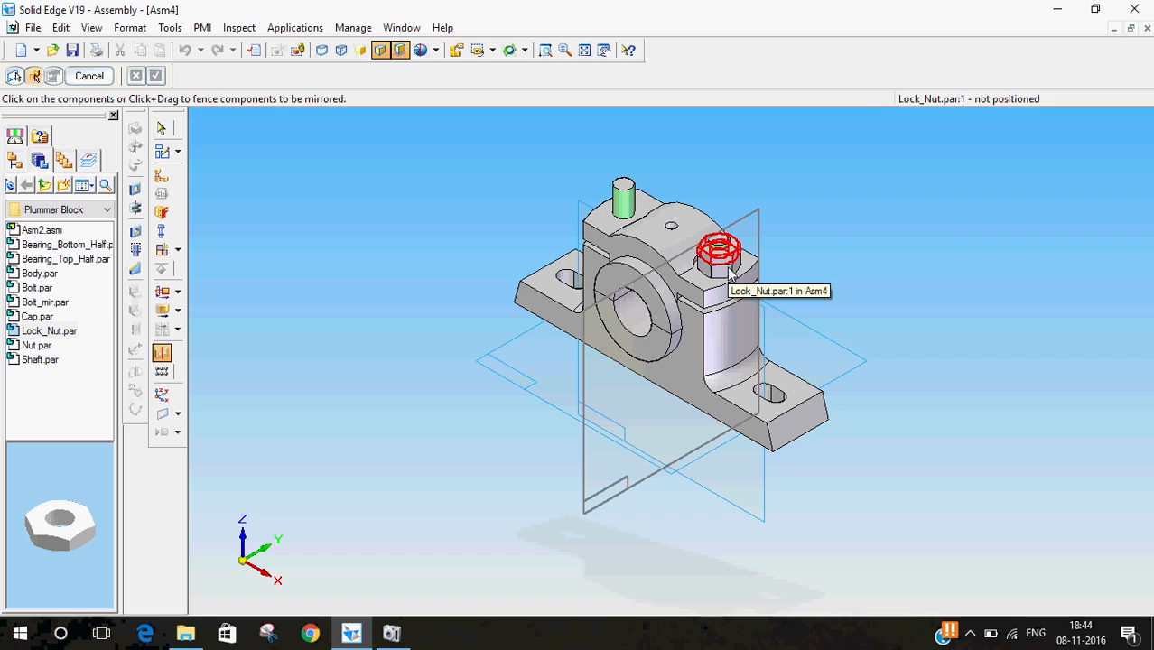
{"action": "left_click", "coordinate": [15, 161]}
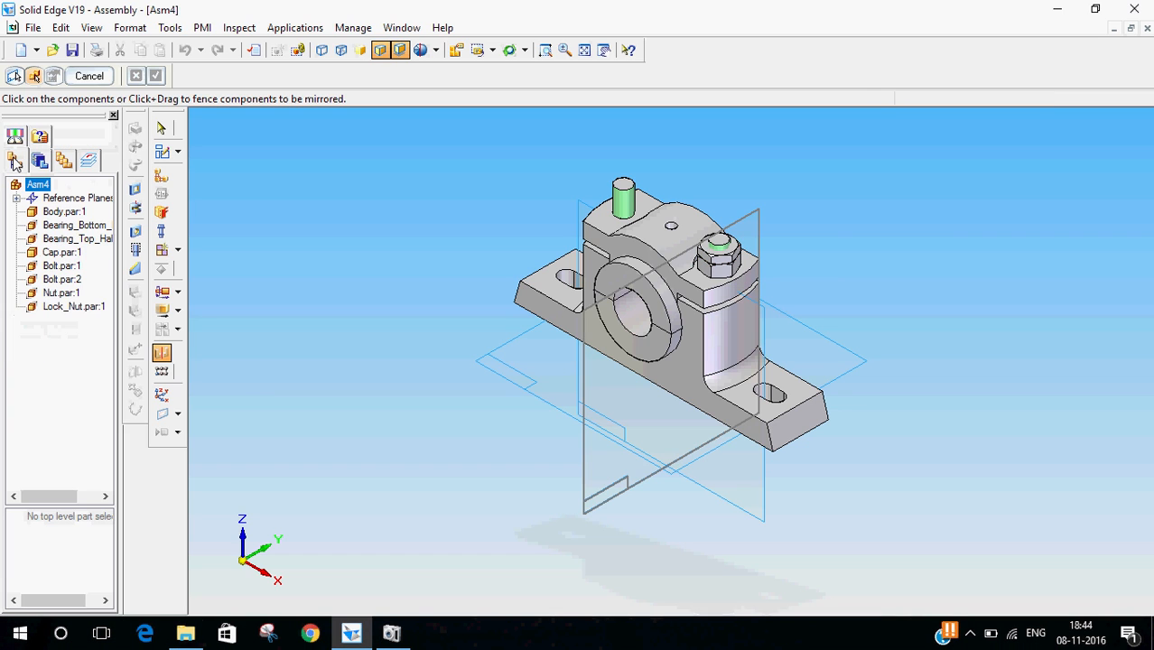
{"action": "left_click", "coordinate": [65, 299]}
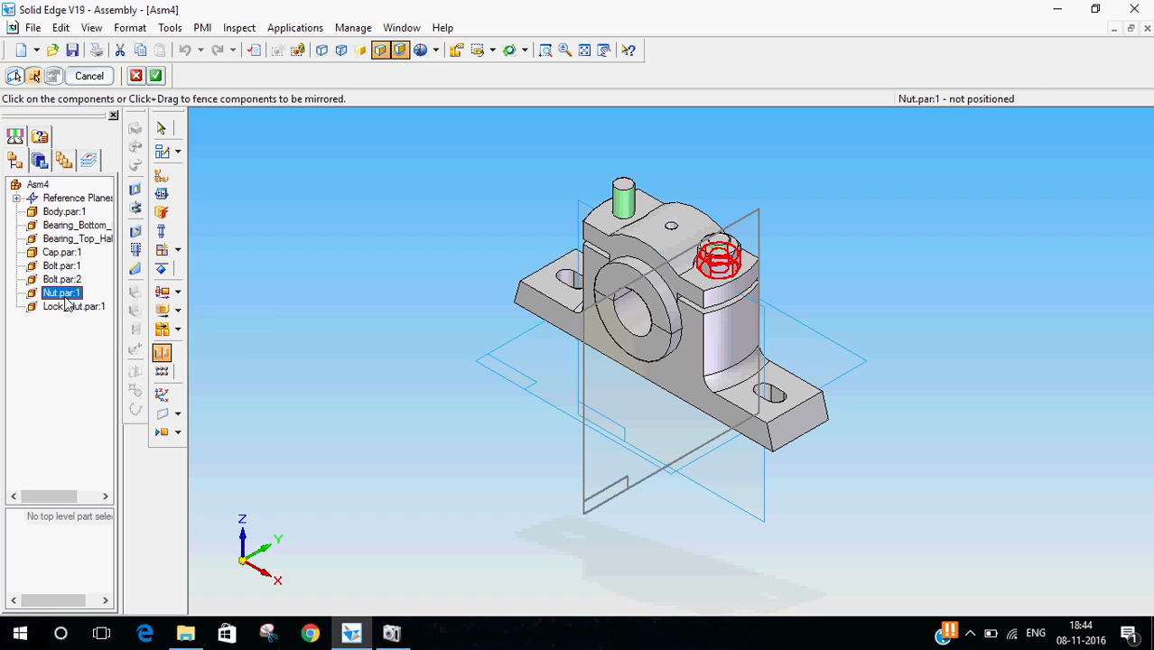
{"action": "left_click", "coordinate": [68, 307]}
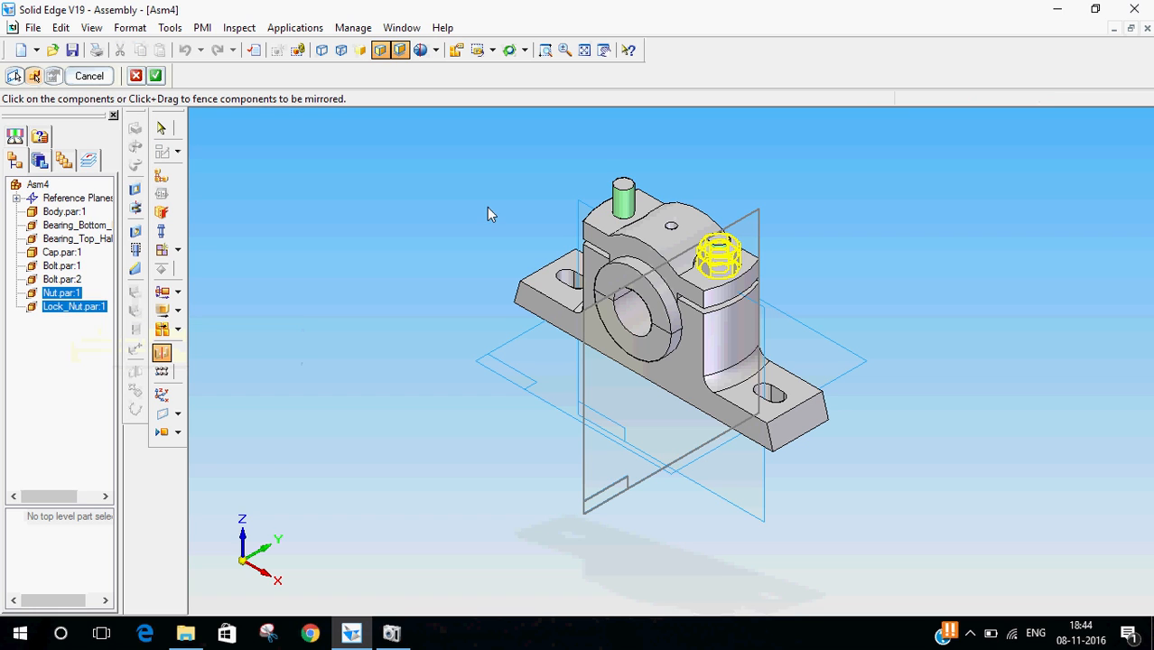
{"action": "left_click", "coordinate": [155, 77]}
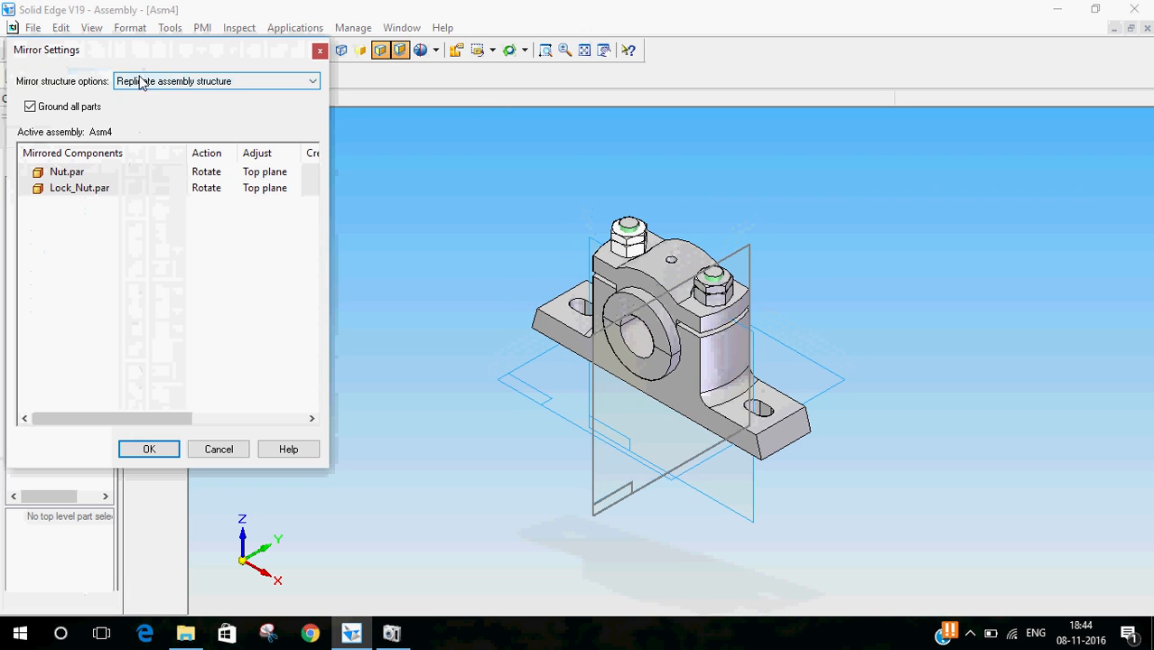
{"action": "mouse_move", "coordinate": [113, 418]}
{"action": "left_mouse_down"}
{"action": "mouse_move", "coordinate": [268, 420]}
{"action": "mouse_move", "coordinate": [188, 407]}
{"action": "mouse_move", "coordinate": [102, 414]}
{"action": "left_mouse_up"}
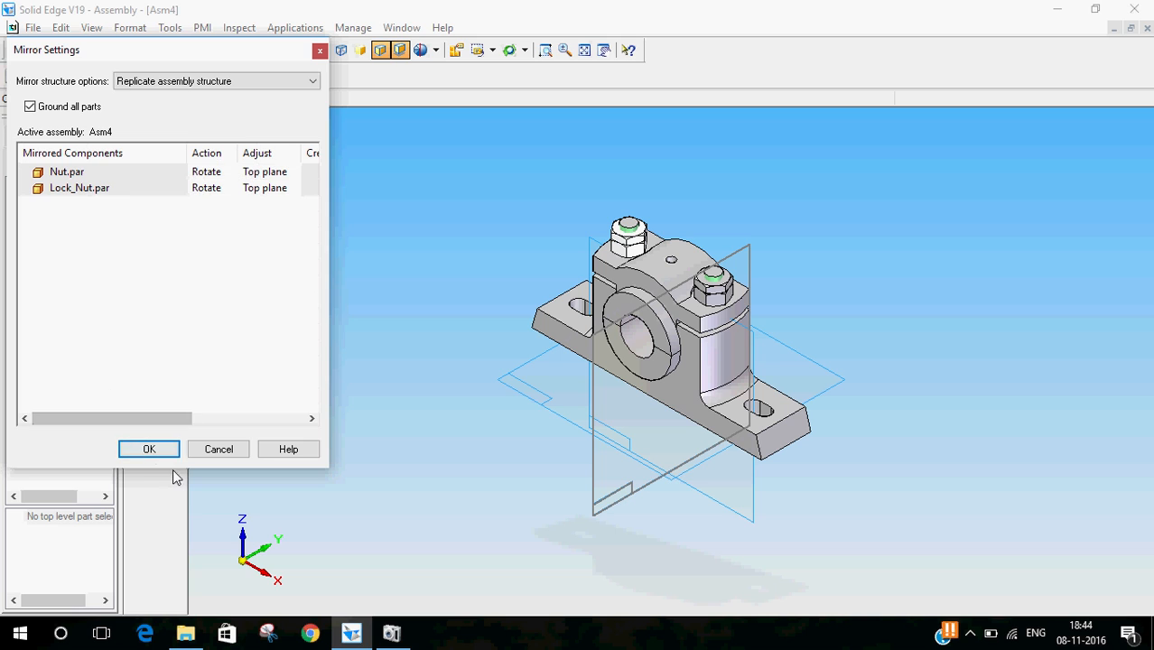
{"action": "left_click", "coordinate": [149, 450]}
{"action": "left_click", "coordinate": [102, 77]}
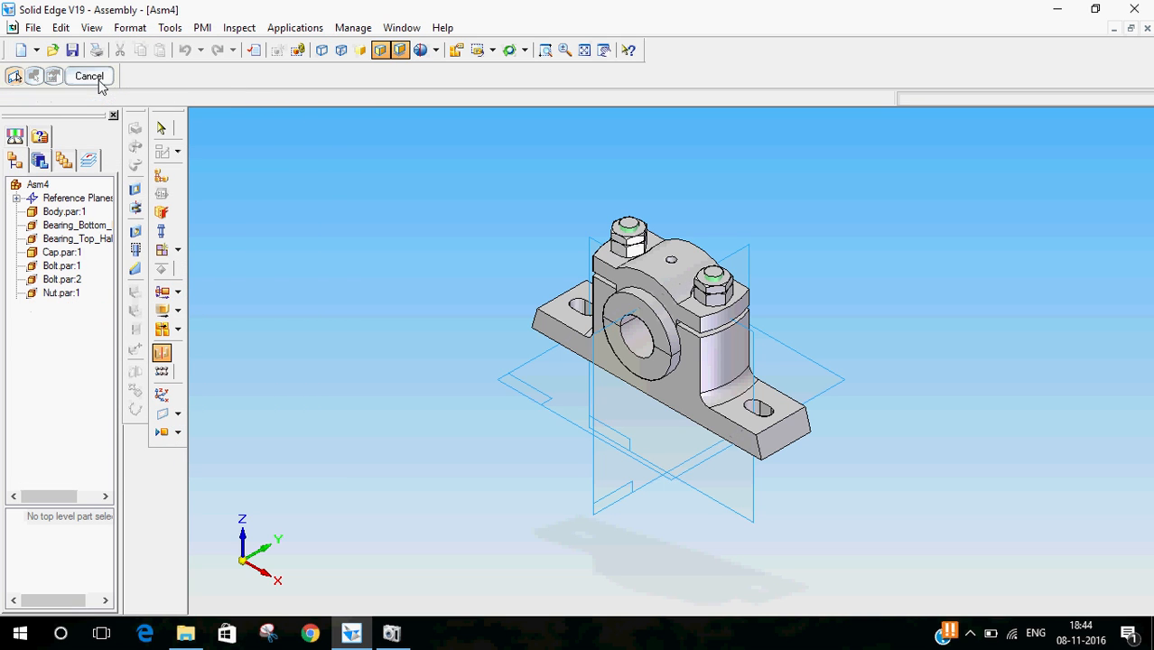
{"action": "left_click", "coordinate": [162, 131]}
- Orbit around the assembly to inspect the mirrored nuts and lock nuts on both bolts
{"action": "middle_click_drag", "start_coordinate": [434, 448], "coordinate": [544, 416]}
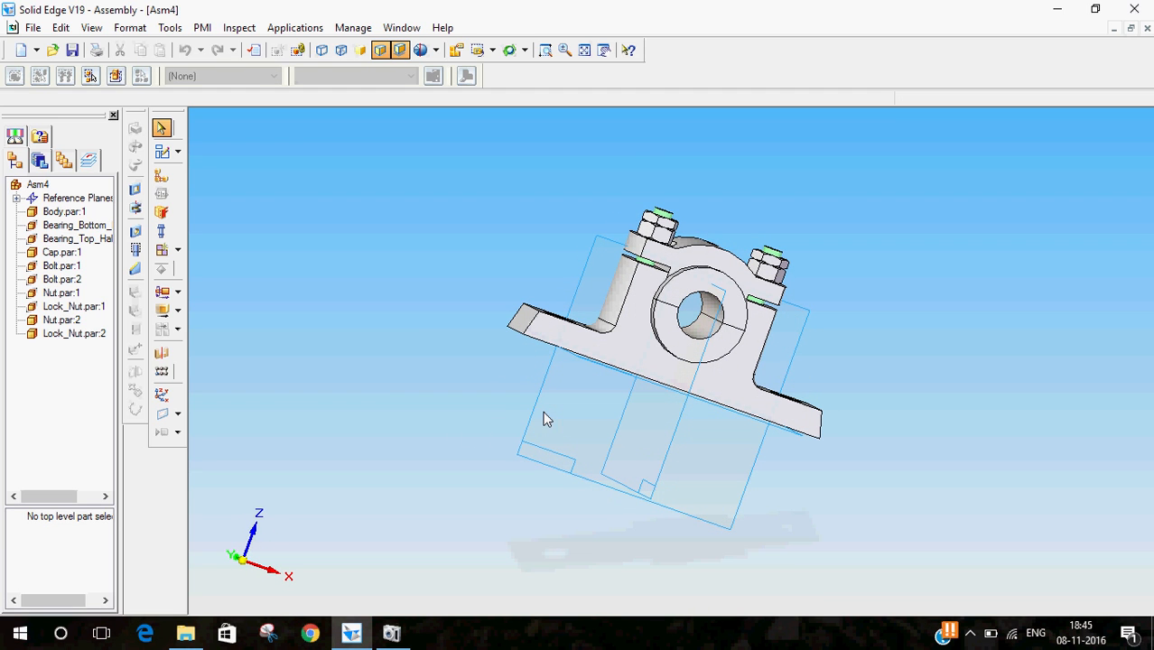
{"action": "middle_click_drag", "start_coordinate": [956, 339], "coordinate": [914, 304]}
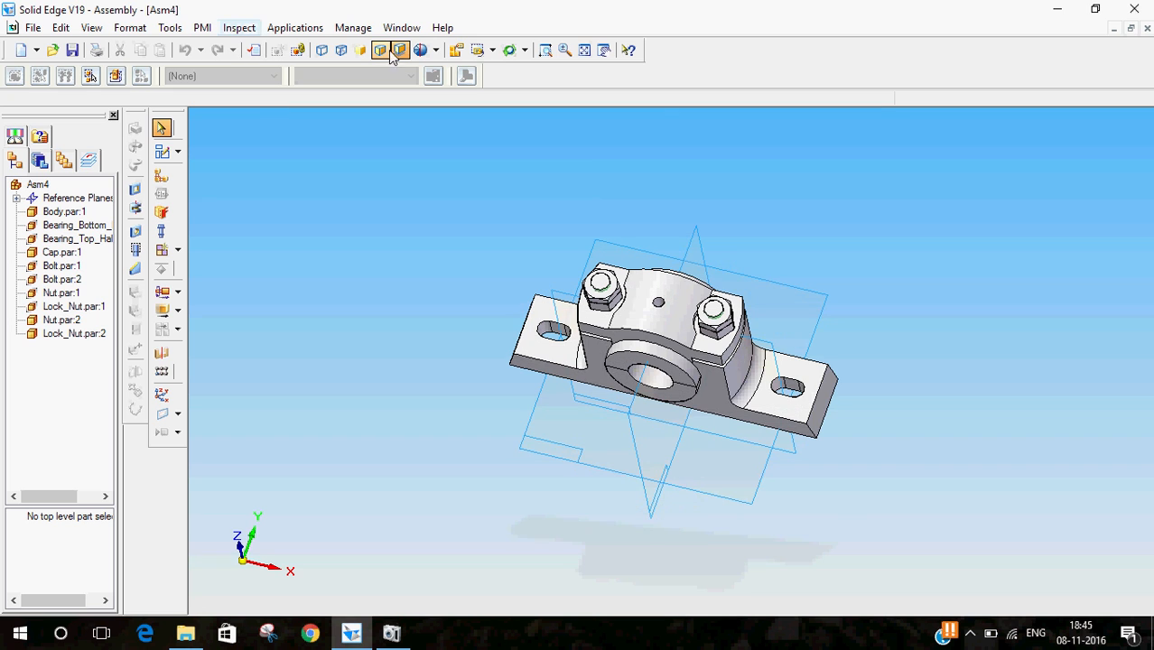
{"action": "left_click", "coordinate": [493, 51]}
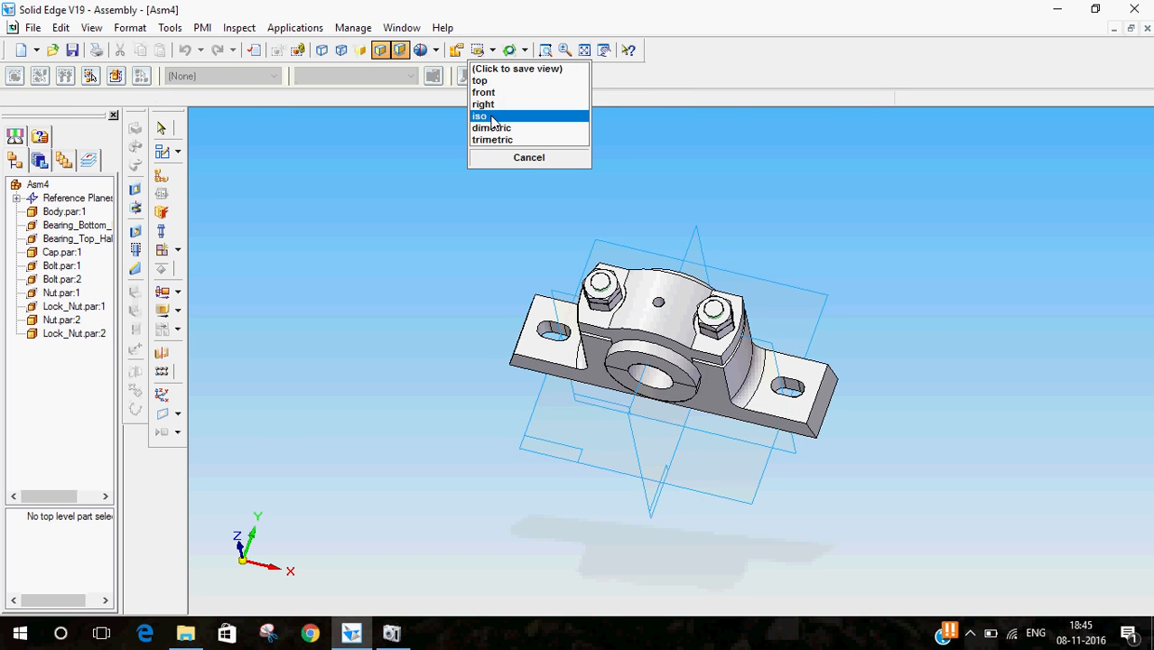
{"action": "left_click", "coordinate": [492, 113]}
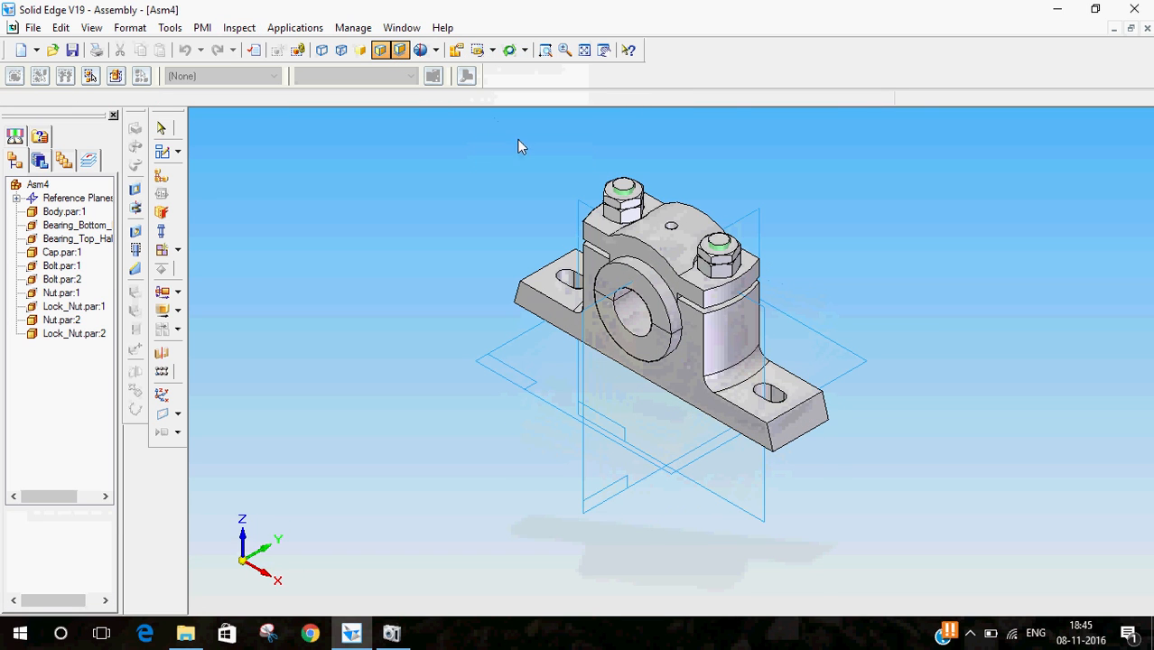
- Insert Shaft.par into the assembly without constraining it
{"action": "left_click", "coordinate": [39, 160]}
{"action": "left_click", "coordinate": [18, 160]}
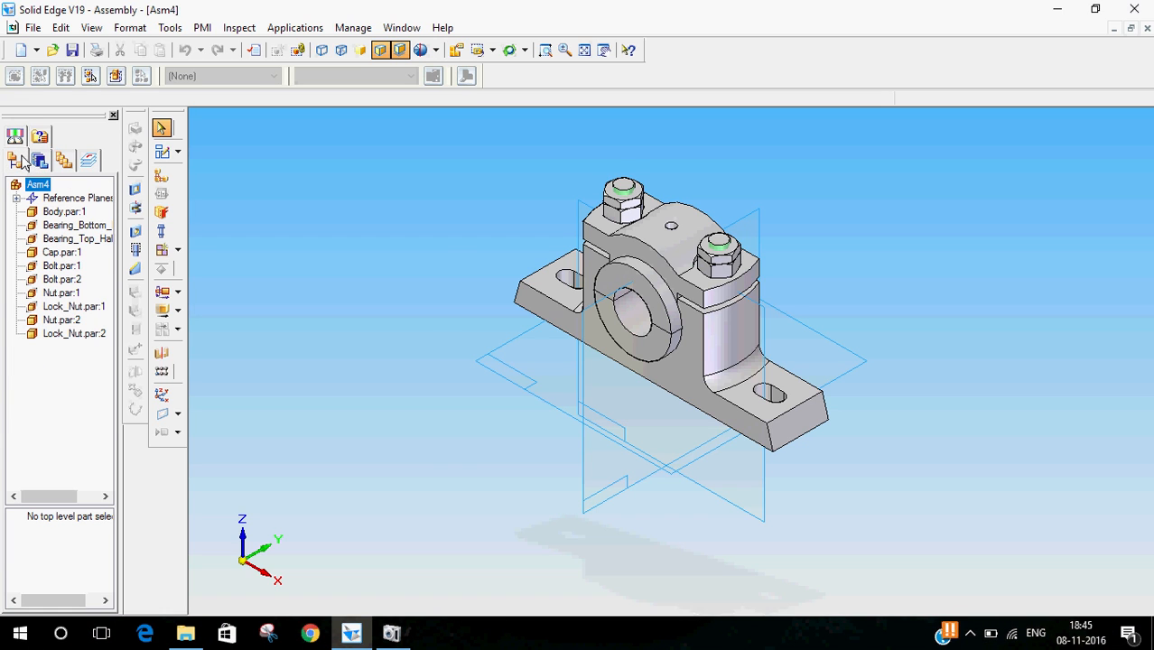
{"action": "left_click", "coordinate": [40, 159]}
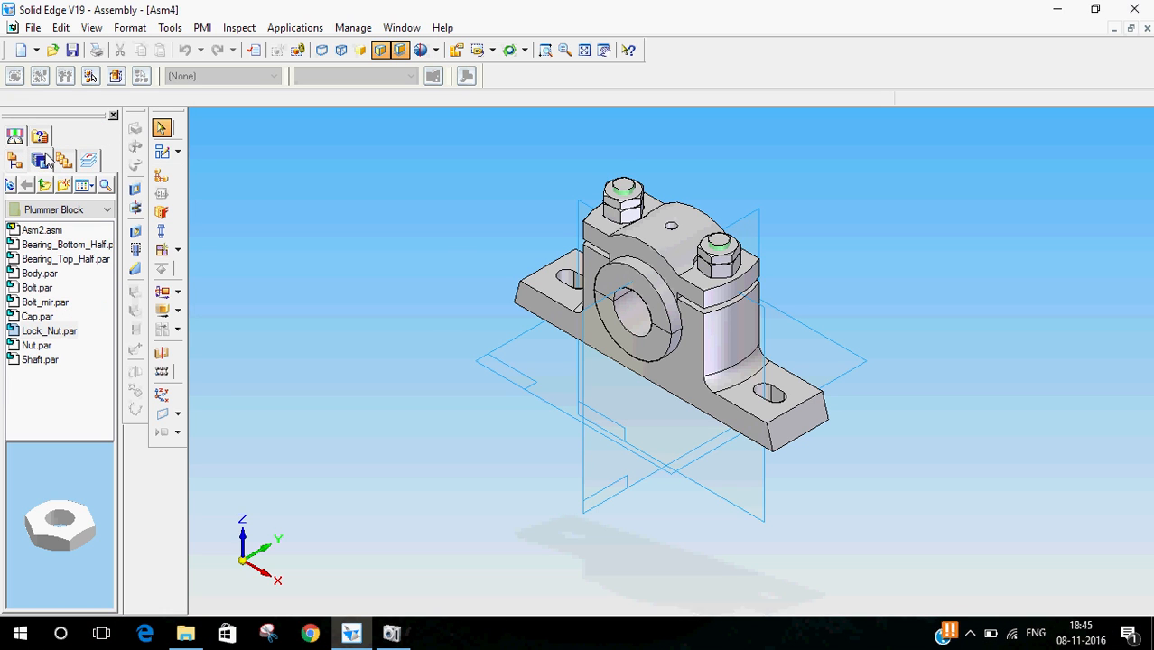
{"action": "double_click", "coordinate": [36, 362]}
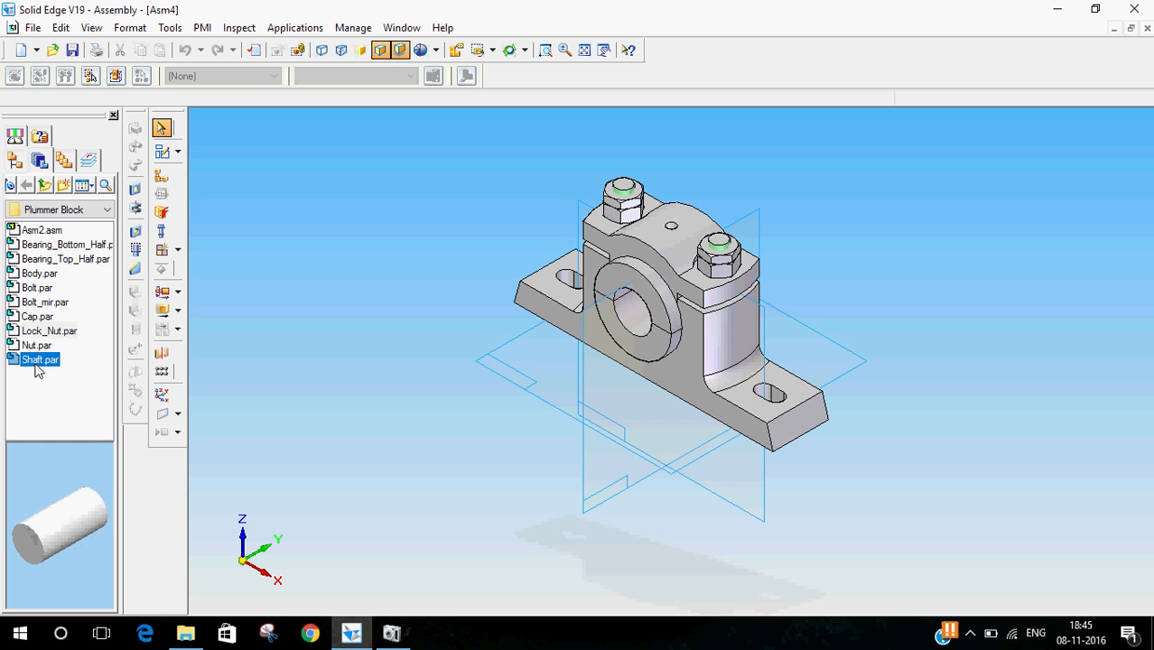
{"action": "left_click", "coordinate": [163, 129]}
{"action": "middle_click_drag", "start_coordinate": [503, 428], "coordinate": [453, 378]}
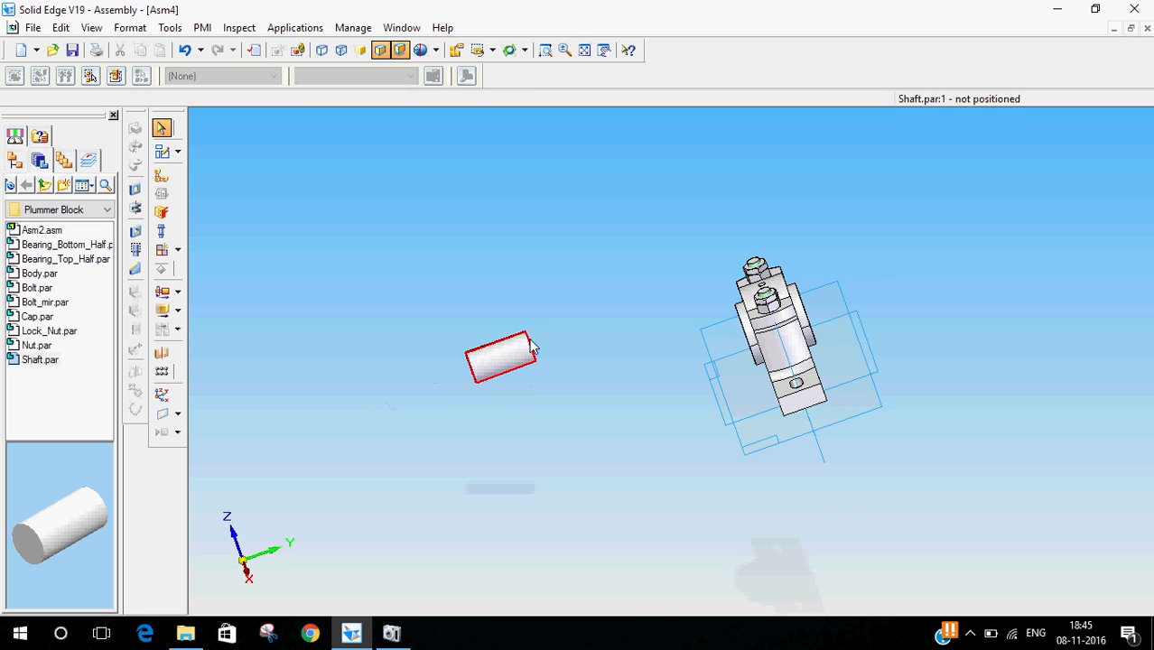
{"action": "middle_click_drag", "start_coordinate": [510, 406], "coordinate": [578, 403]}
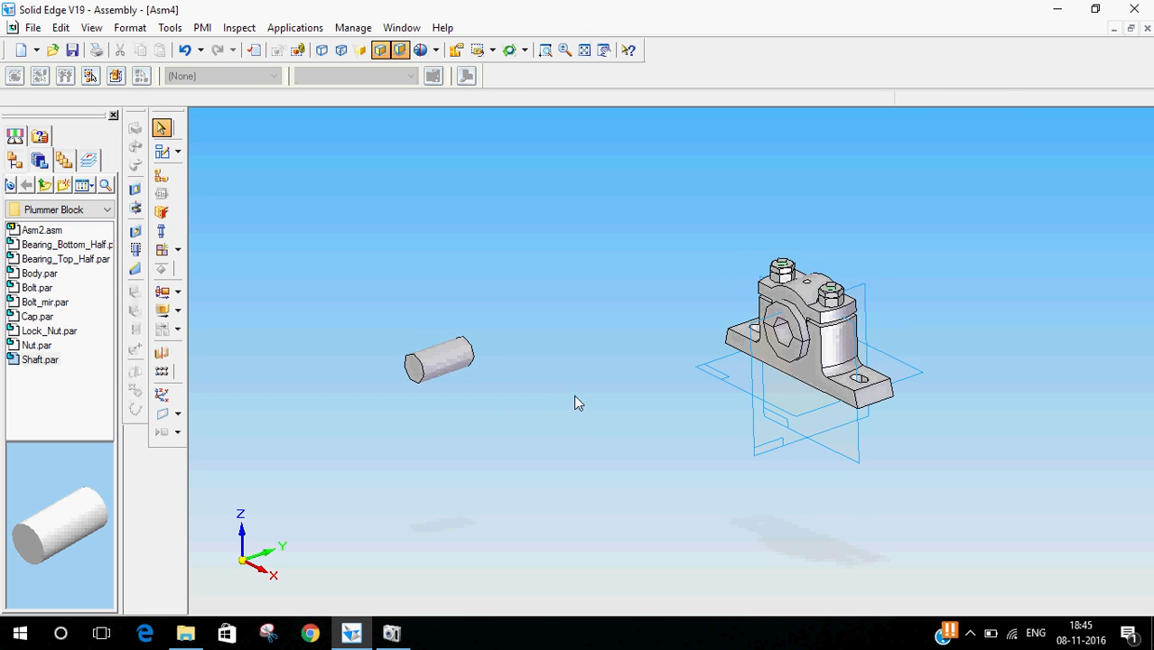
{"action": "left_click", "coordinate": [493, 50]}
{"action": "left_click", "coordinate": [495, 118]}
{"action": "scroll", "coordinate": [645, 327], "scroll_direction": "down", "scroll_amount": 3}
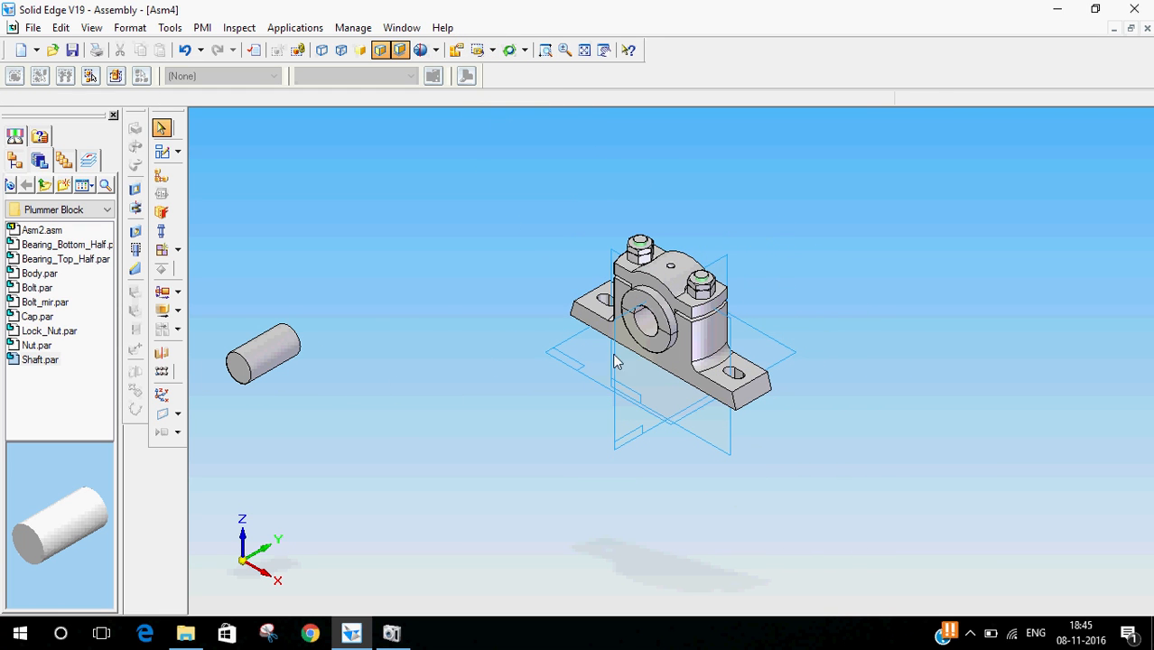
- Axially align the shaft with the bore of the bottom bearing half
{"action": "scroll", "coordinate": [214, 330], "scroll_direction": "up", "scroll_amount": 2}
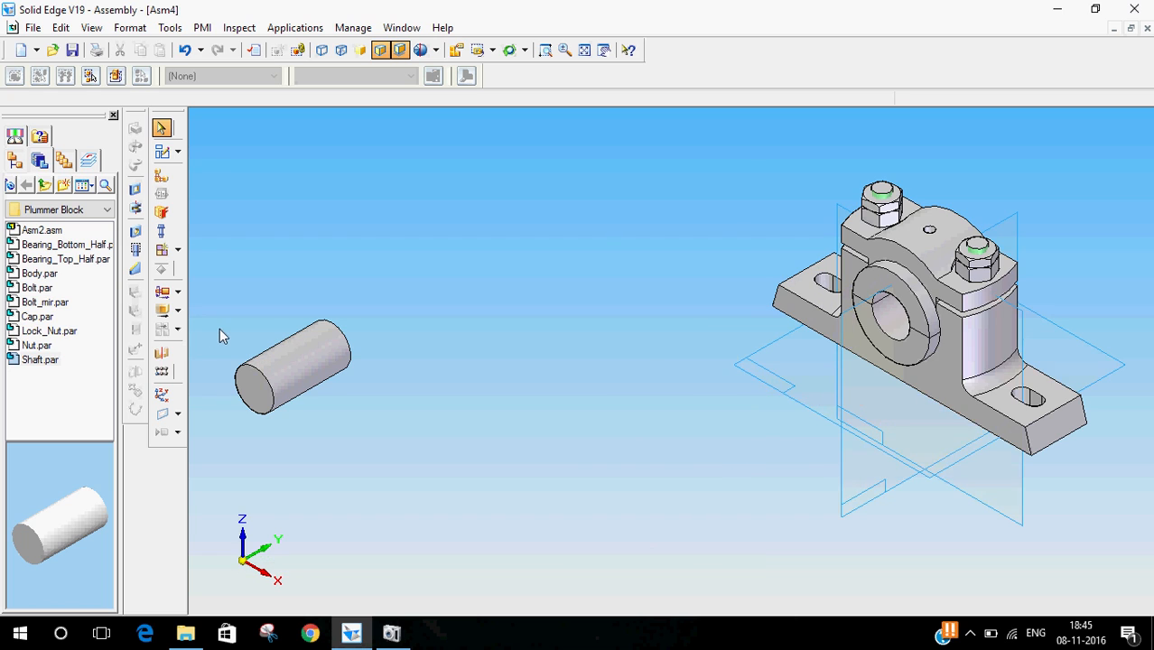
{"action": "scroll", "coordinate": [219, 328], "scroll_direction": "down", "scroll_amount": 1}
{"action": "left_click", "coordinate": [161, 175]}
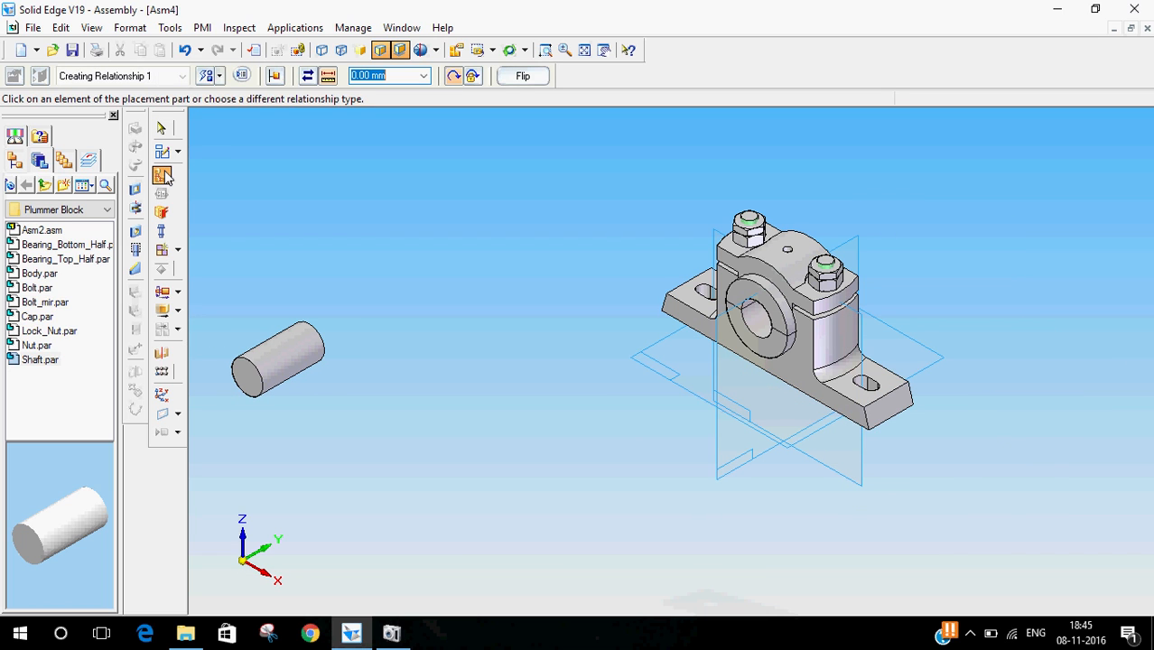
{"action": "left_click", "coordinate": [220, 76]}
{"action": "left_click", "coordinate": [241, 151]}
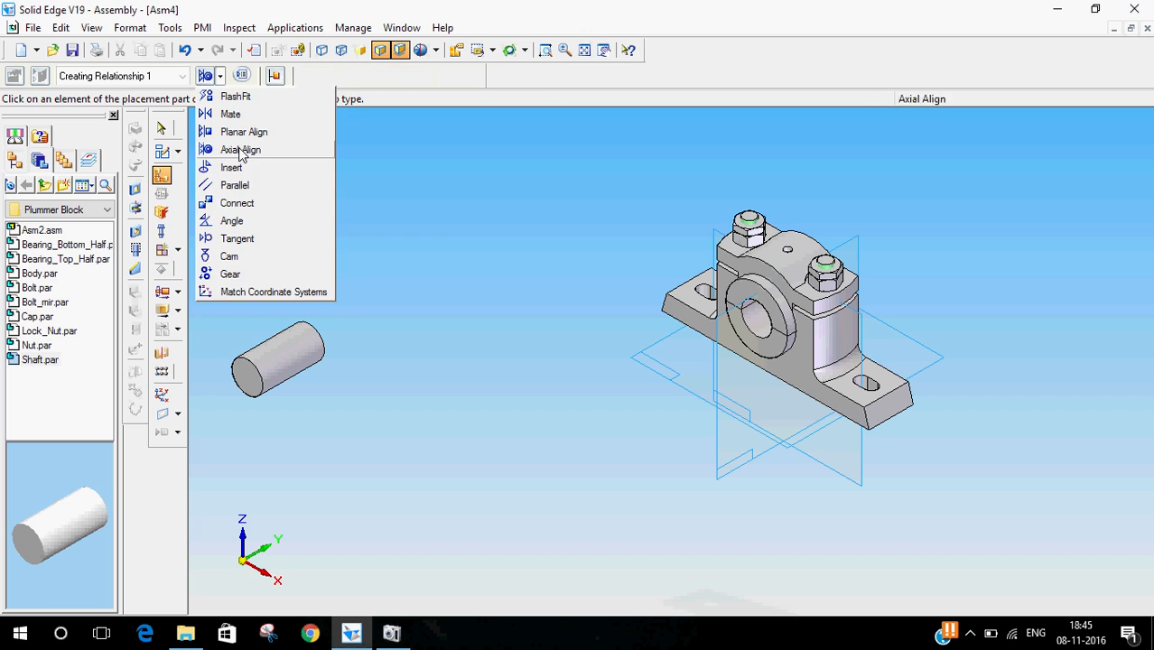
{"action": "left_click", "coordinate": [762, 330]}
{"action": "left_click", "coordinate": [297, 369]}
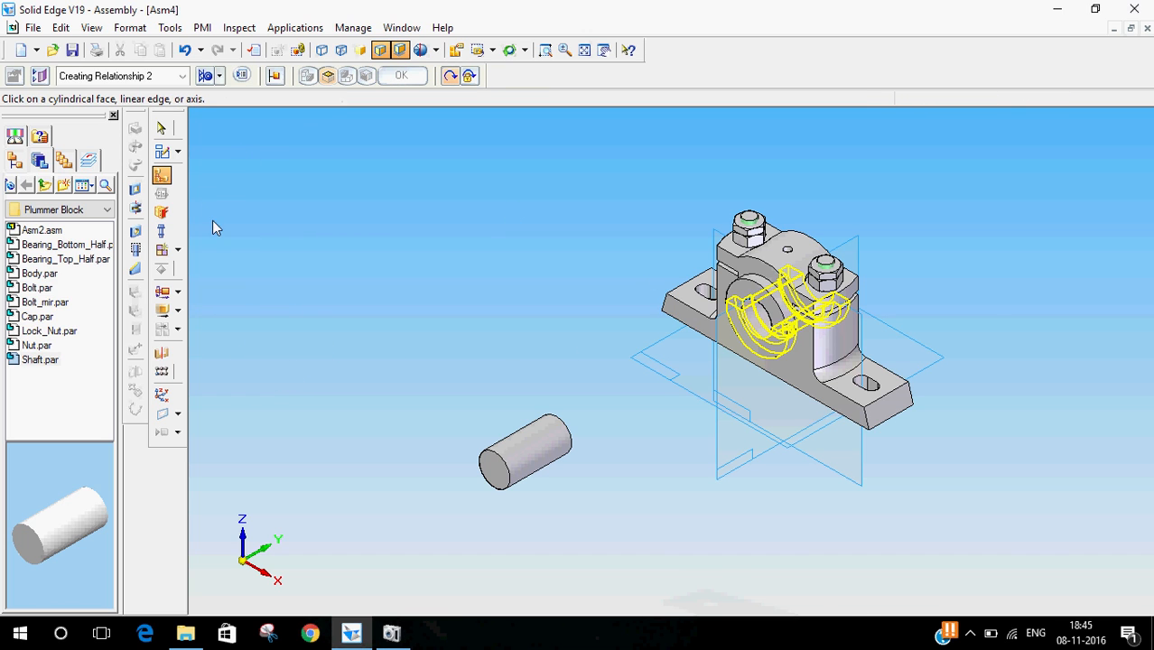
{"action": "left_click", "coordinate": [162, 127]}
- Move the shaft along its axis into the bearing bore of the plummer block
{"action": "middle_click_drag", "start_coordinate": [641, 475], "coordinate": [560, 448]}
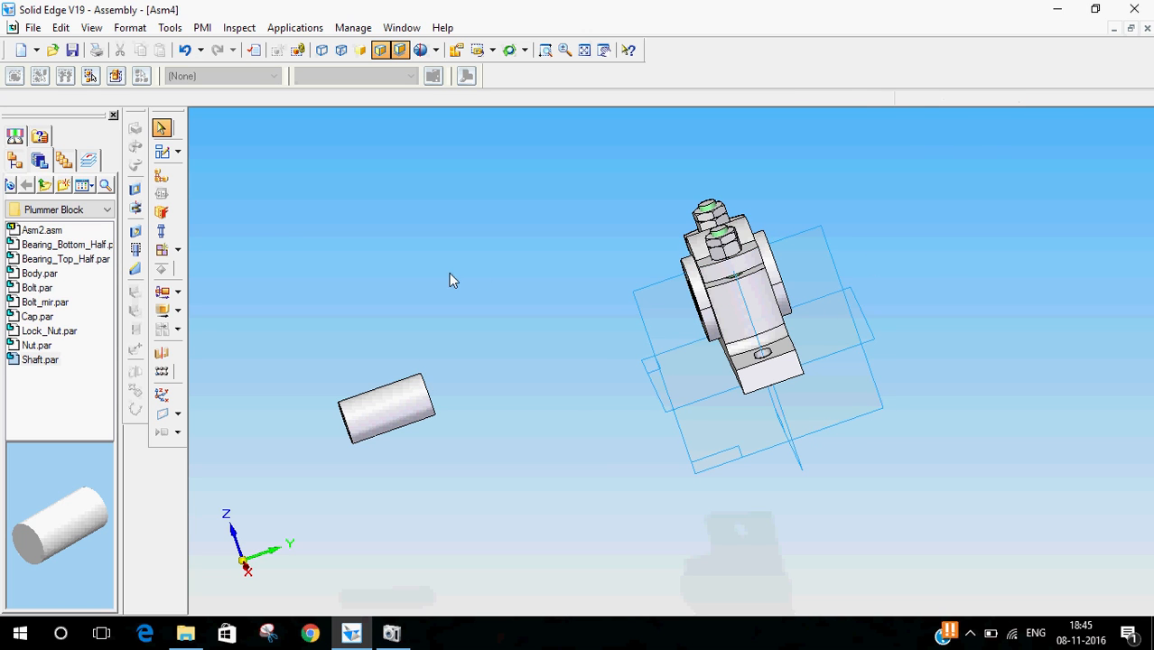
{"action": "middle_click_drag", "start_coordinate": [405, 377], "coordinate": [466, 378]}
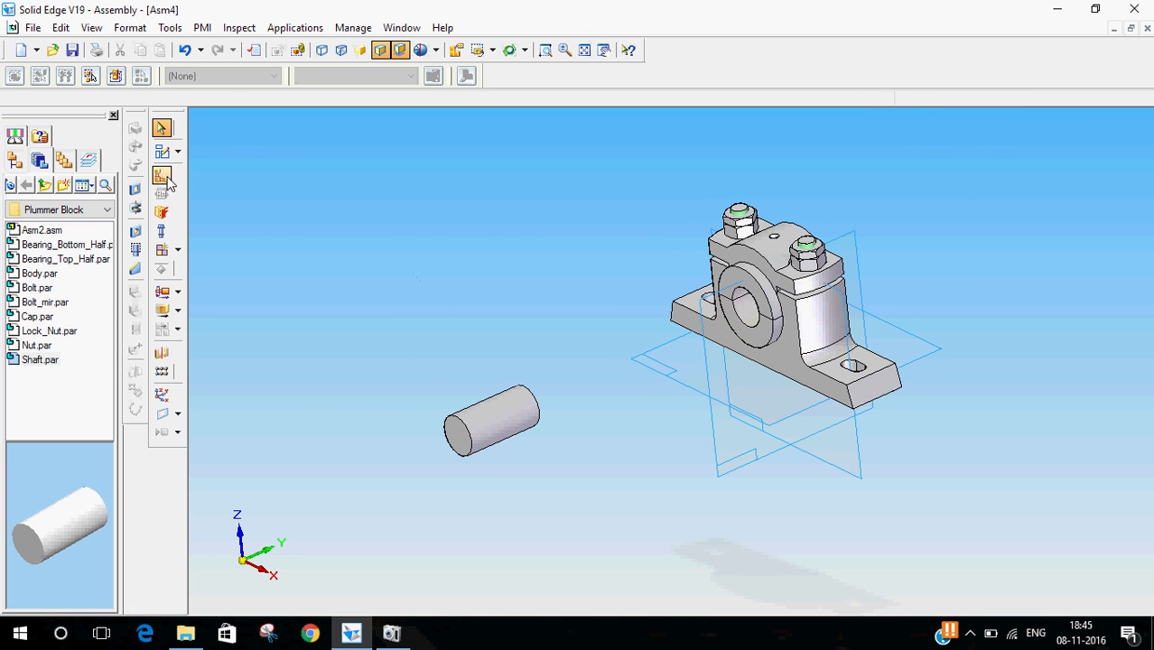
{"action": "left_click", "coordinate": [163, 311]}
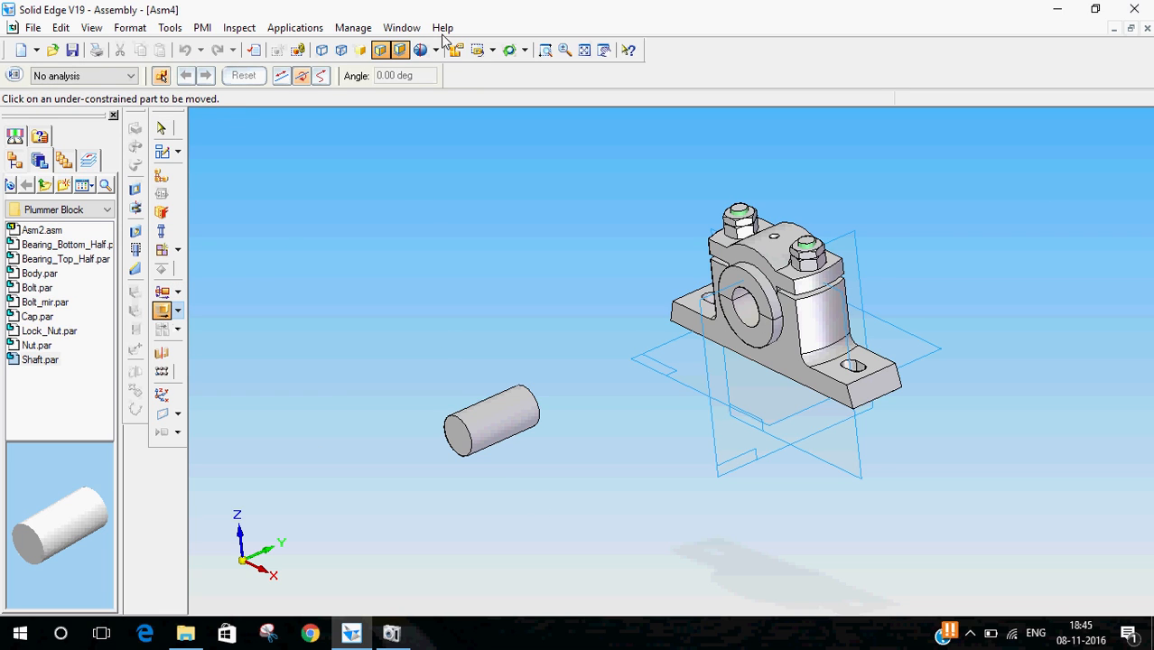
{"action": "left_click", "coordinate": [282, 75]}
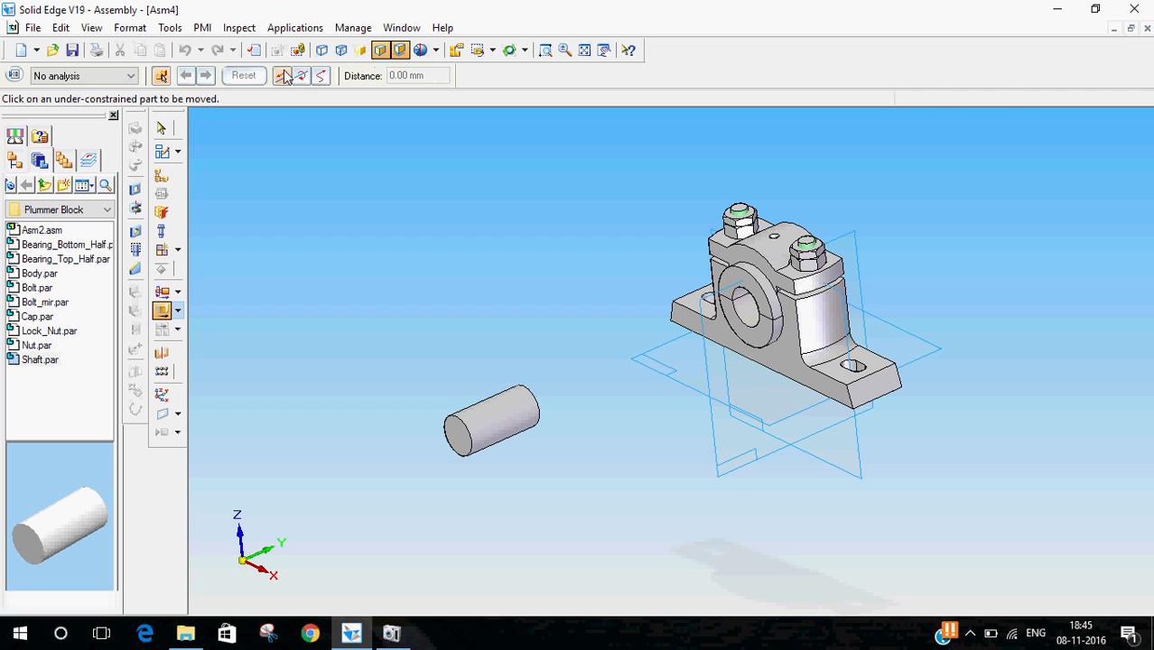
{"action": "left_click", "coordinate": [507, 415]}
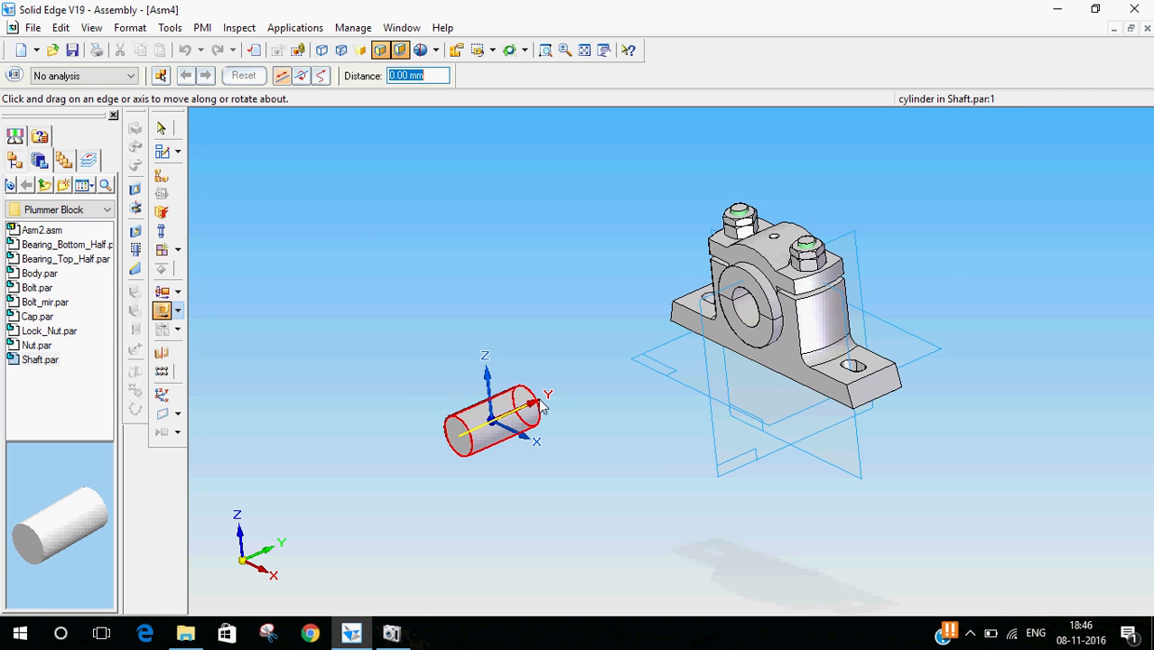
{"action": "left_click_drag", "start_coordinate": [522, 408], "coordinate": [767, 441]}
{"action": "middle_click_drag", "start_coordinate": [802, 529], "coordinate": [756, 537]}
{"action": "left_click_drag", "start_coordinate": [759, 542], "coordinate": [743, 524]}
{"action": "middle_click_drag", "start_coordinate": [767, 536], "coordinate": [759, 487]}
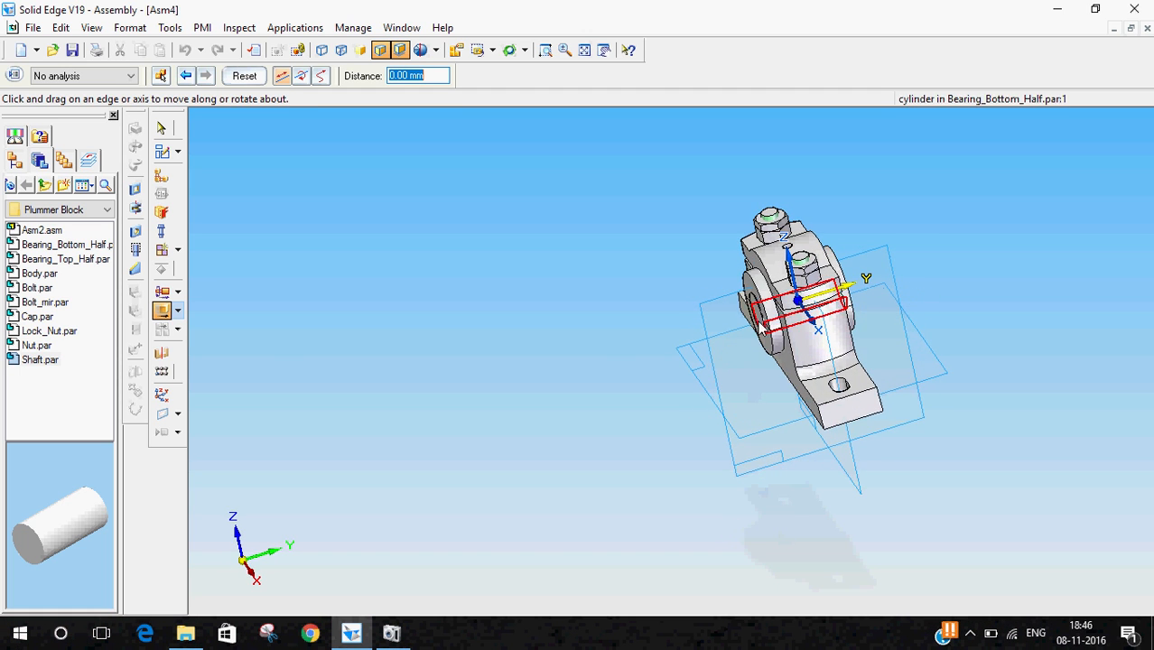
{"action": "mouse_move", "coordinate": [1037, 382]}
{"action": "middle_mouse_down"}
{"action": "mouse_move", "coordinate": [989, 387]}
{"action": "mouse_move", "coordinate": [1043, 387]}
{"action": "mouse_move", "coordinate": [1024, 376]}
{"action": "middle_mouse_up"}
{"action": "scroll", "coordinate": [1020, 371], "scroll_direction": "up", "scroll_amount": 3}
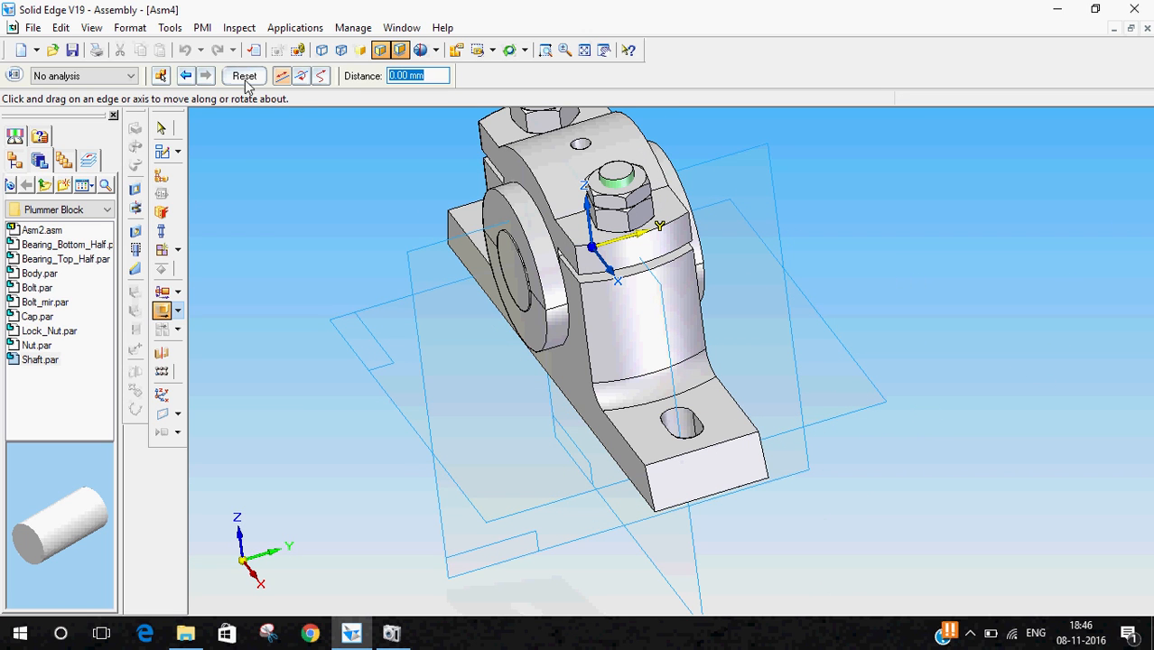
{"action": "left_click", "coordinate": [163, 130]}
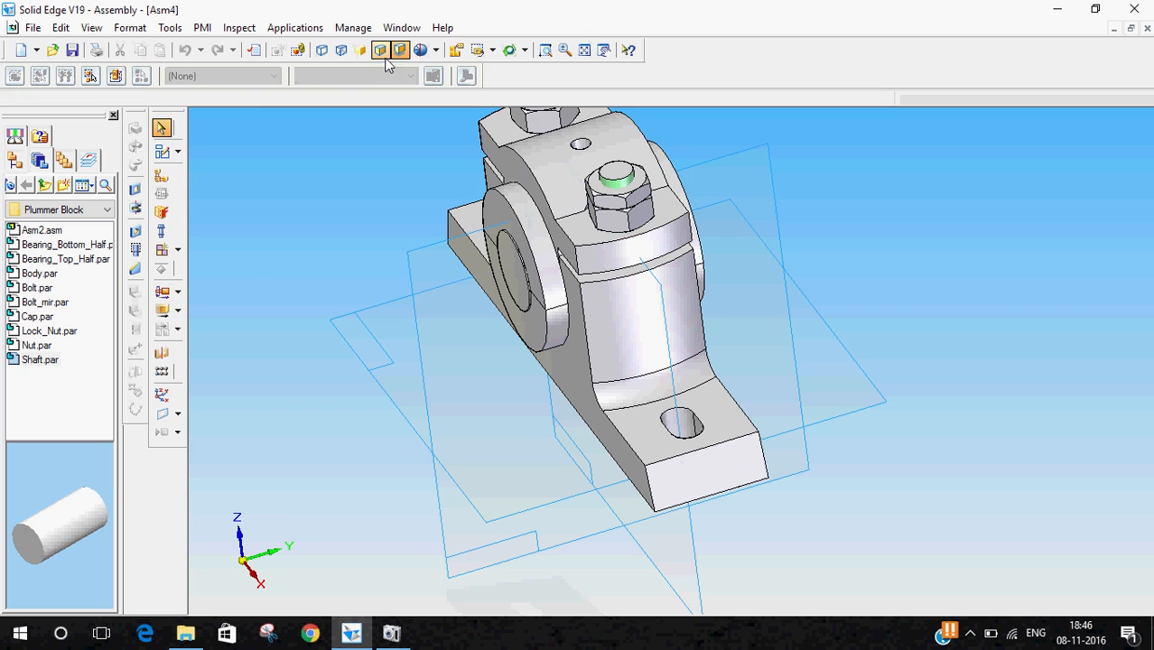
- Start a section on the Top (xy) plane and sketch a rectangular profile from the shaft centre across the block's right half
{"action": "left_click", "coordinate": [492, 50]}
{"action": "left_click", "coordinate": [488, 115]}
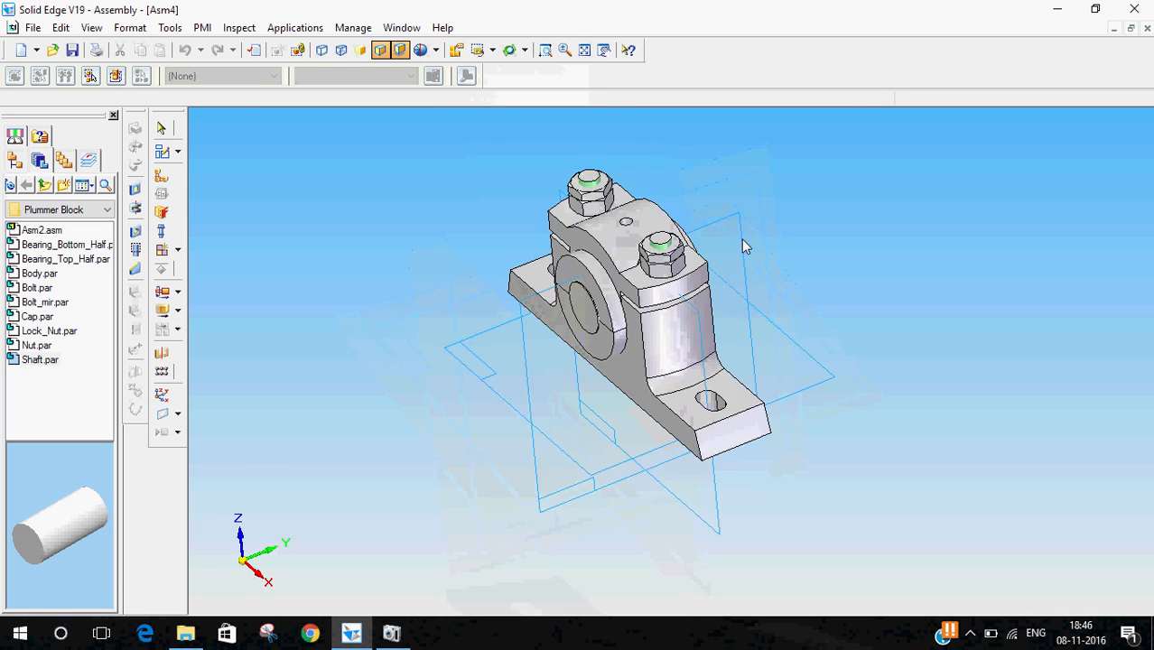
{"action": "middle_click_drag", "start_coordinate": [483, 398], "coordinate": [414, 261]}
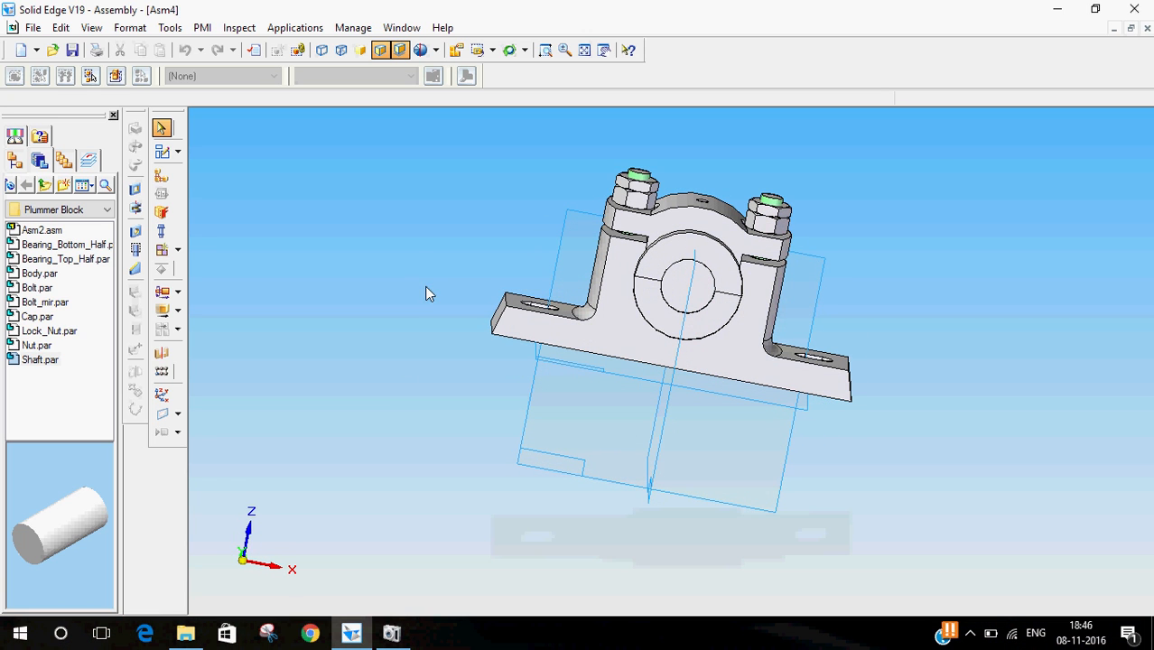
{"action": "left_click", "coordinate": [493, 50]}
{"action": "left_click", "coordinate": [495, 115]}
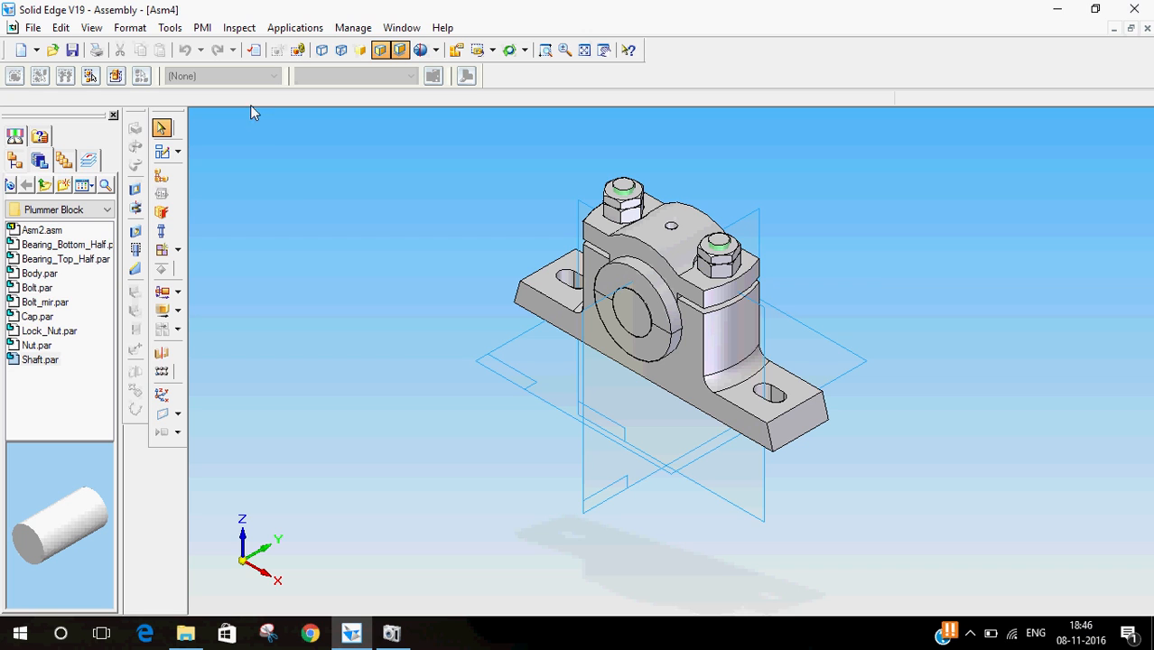
{"action": "left_click", "coordinate": [202, 28]}
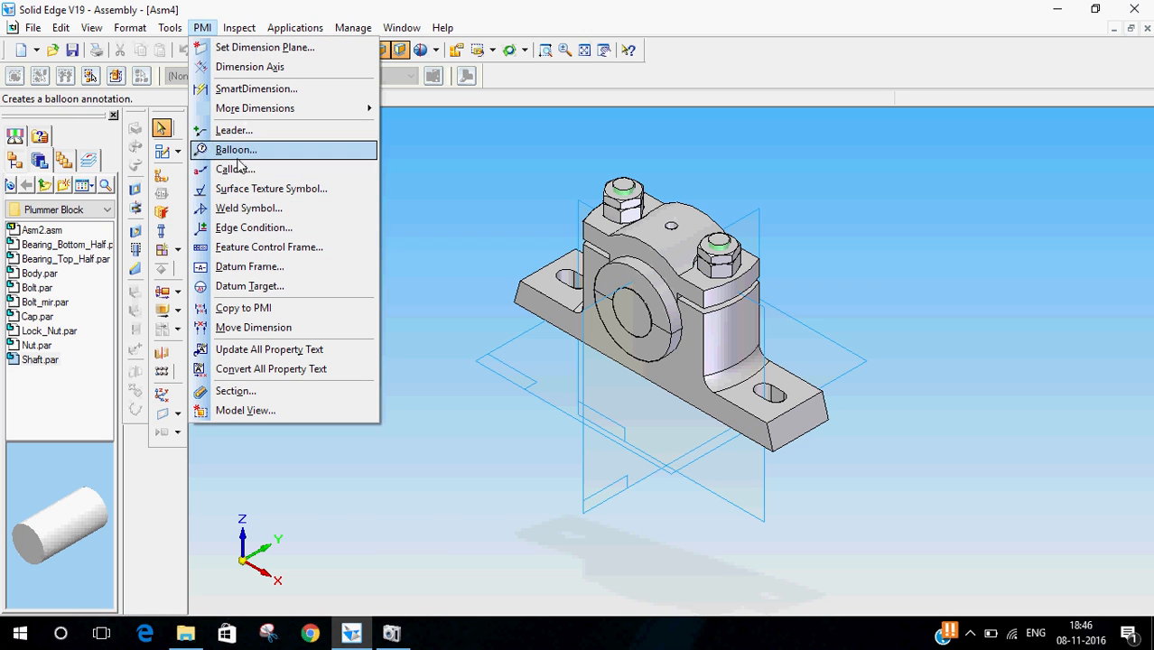
{"action": "left_click", "coordinate": [261, 393]}
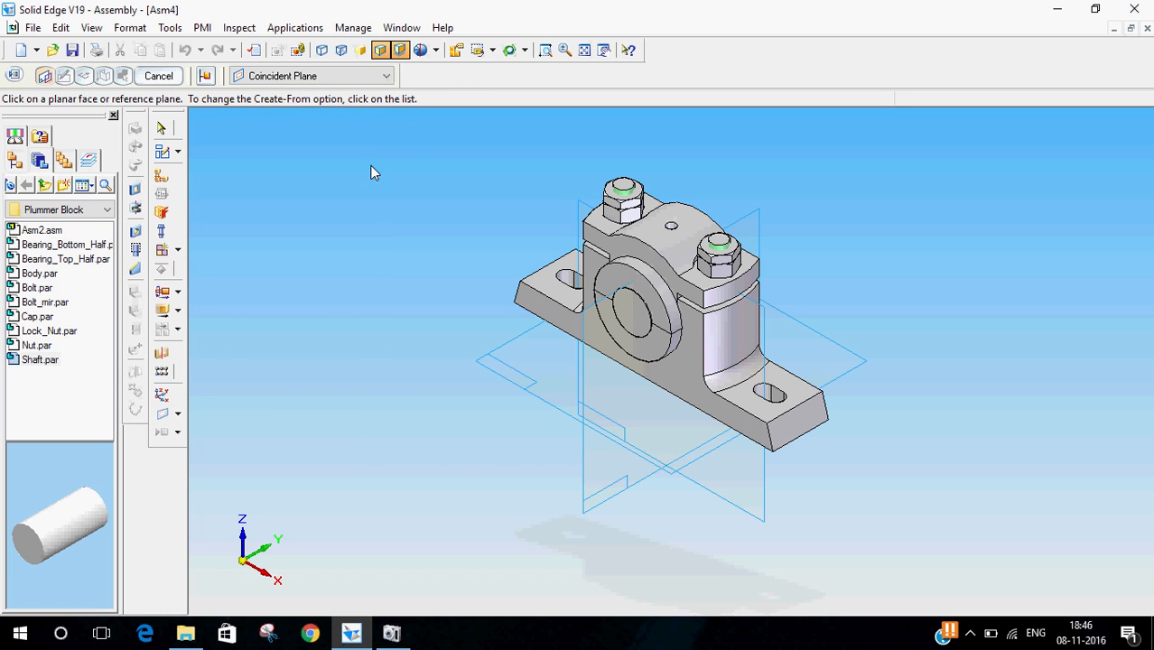
{"action": "left_click", "coordinate": [849, 363]}
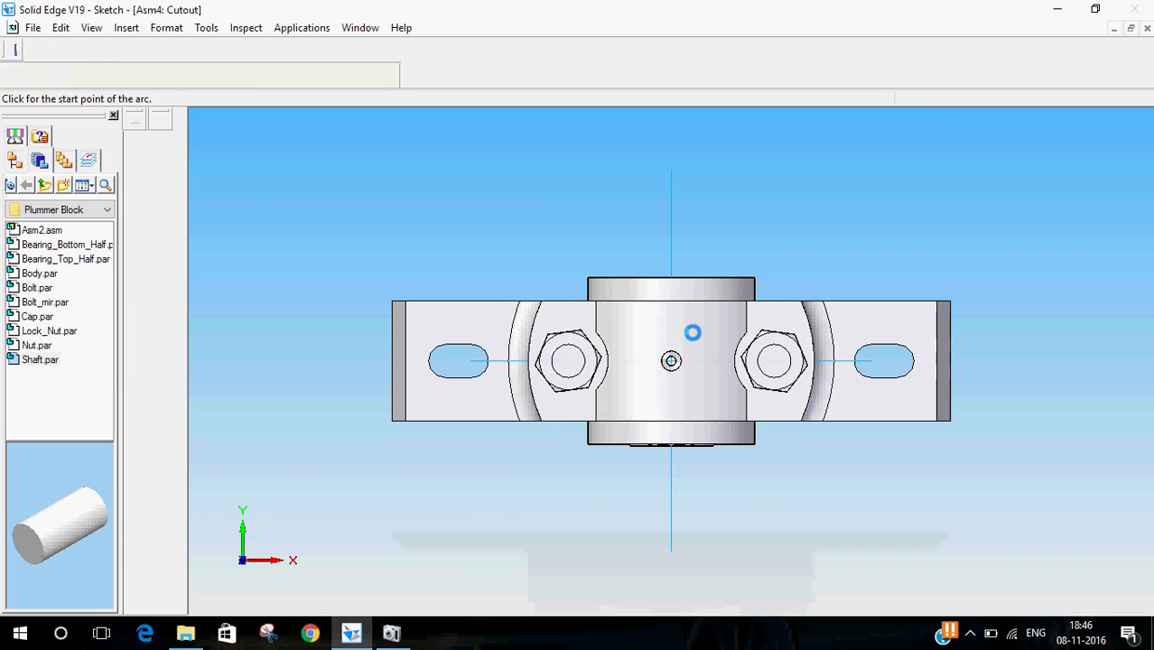
{"action": "left_click", "coordinate": [674, 361]}
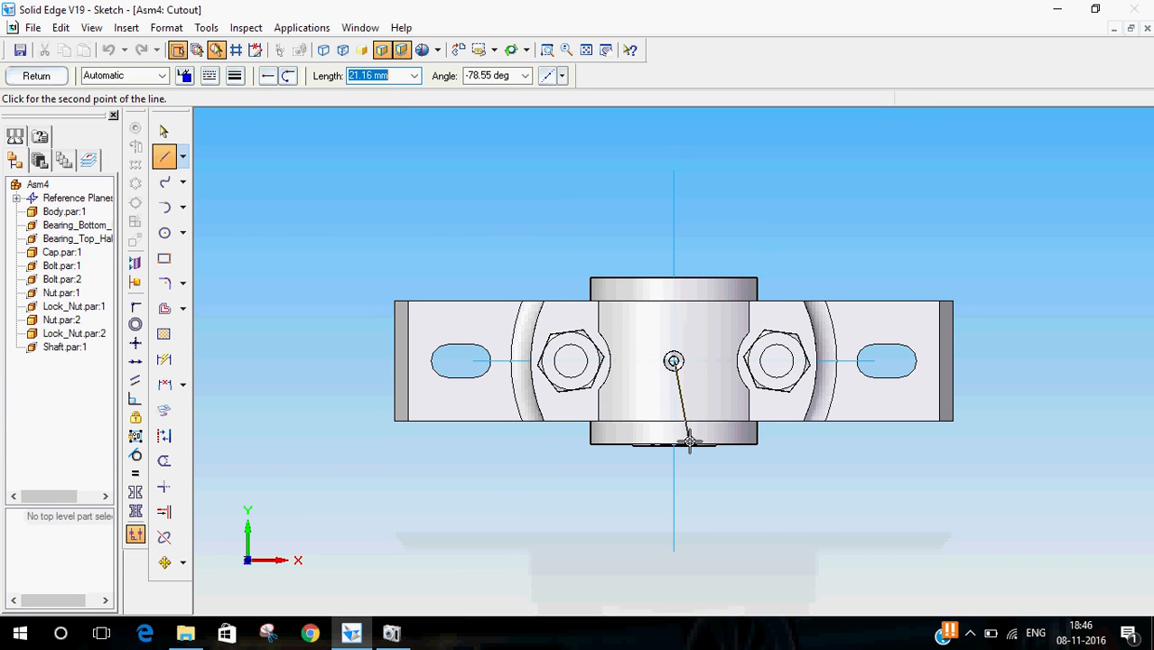
{"action": "left_click", "coordinate": [674, 530]}
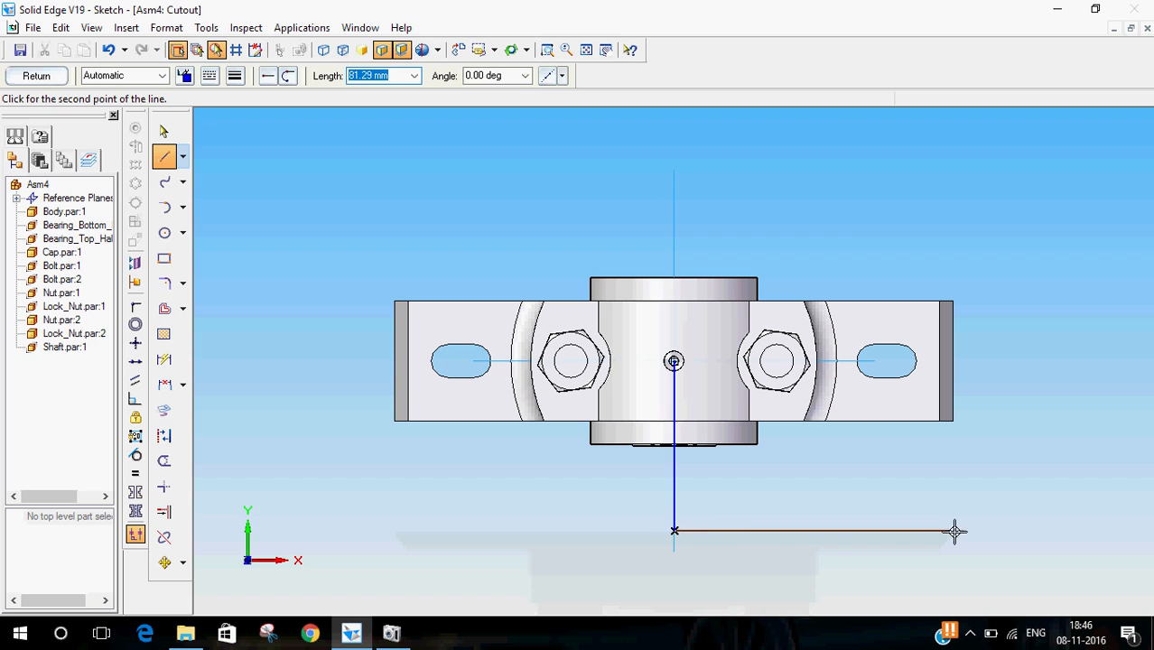
{"action": "left_click", "coordinate": [1047, 530]}
{"action": "left_click", "coordinate": [1047, 361]}
{"action": "left_click", "coordinate": [674, 361]}
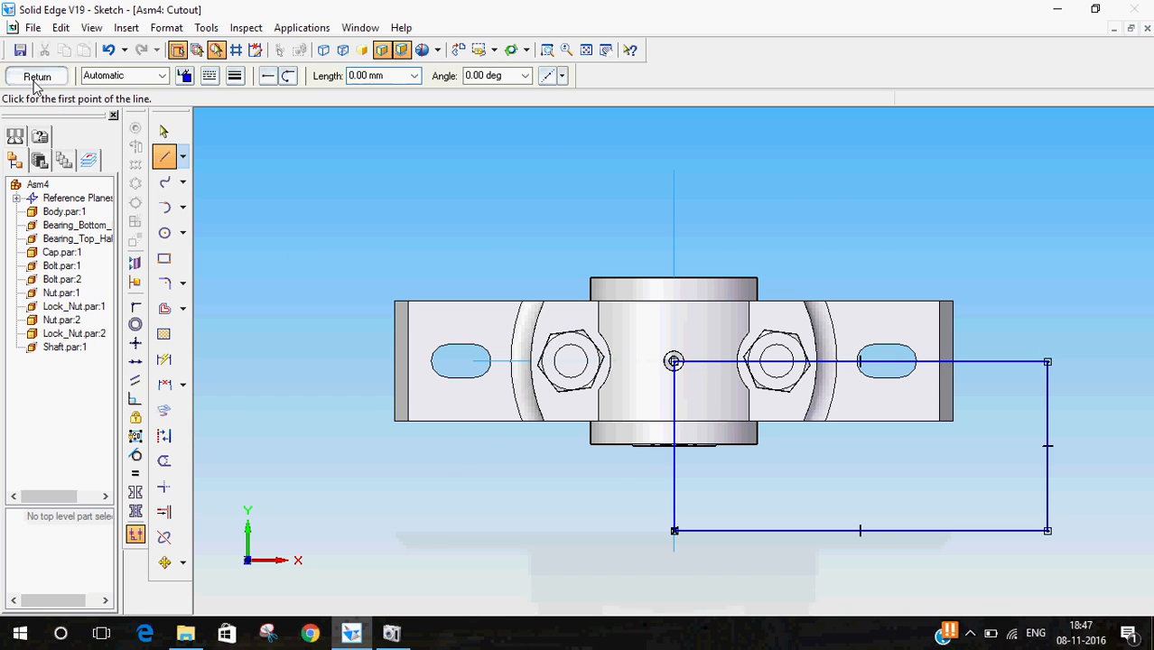
{"action": "left_click", "coordinate": [38, 76]}
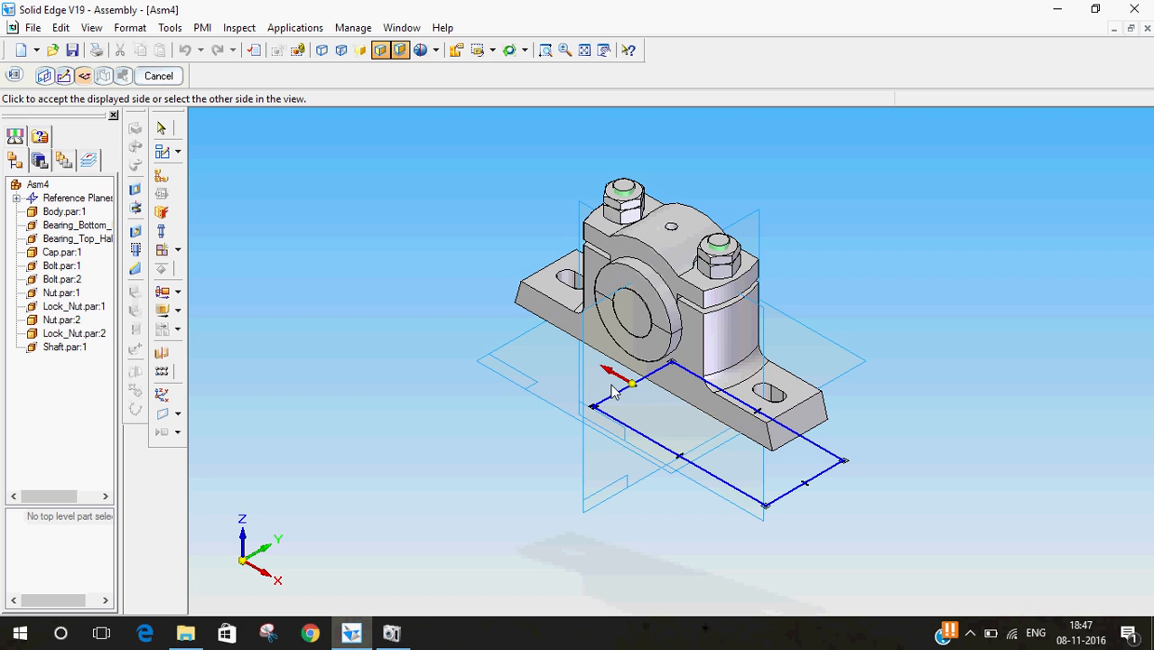
- Extend the section upward through the whole assembly and set it to cut only selected parts
{"action": "left_click", "coordinate": [695, 438]}
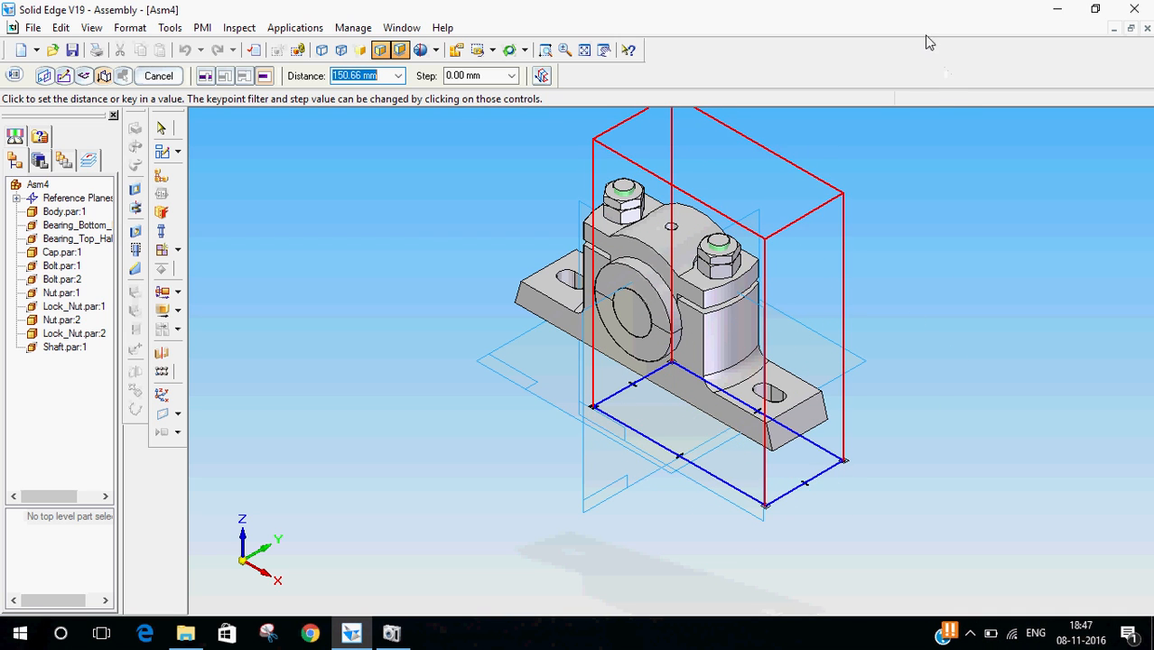
{"action": "left_click", "coordinate": [891, 132]}
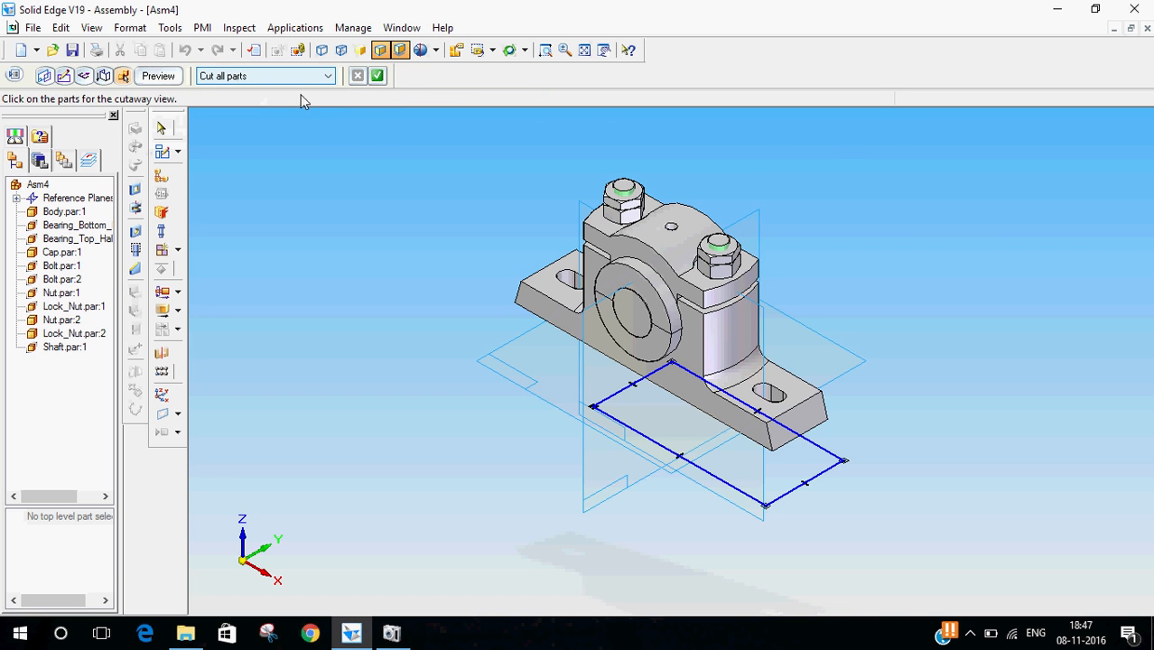
{"action": "left_click", "coordinate": [330, 76]}
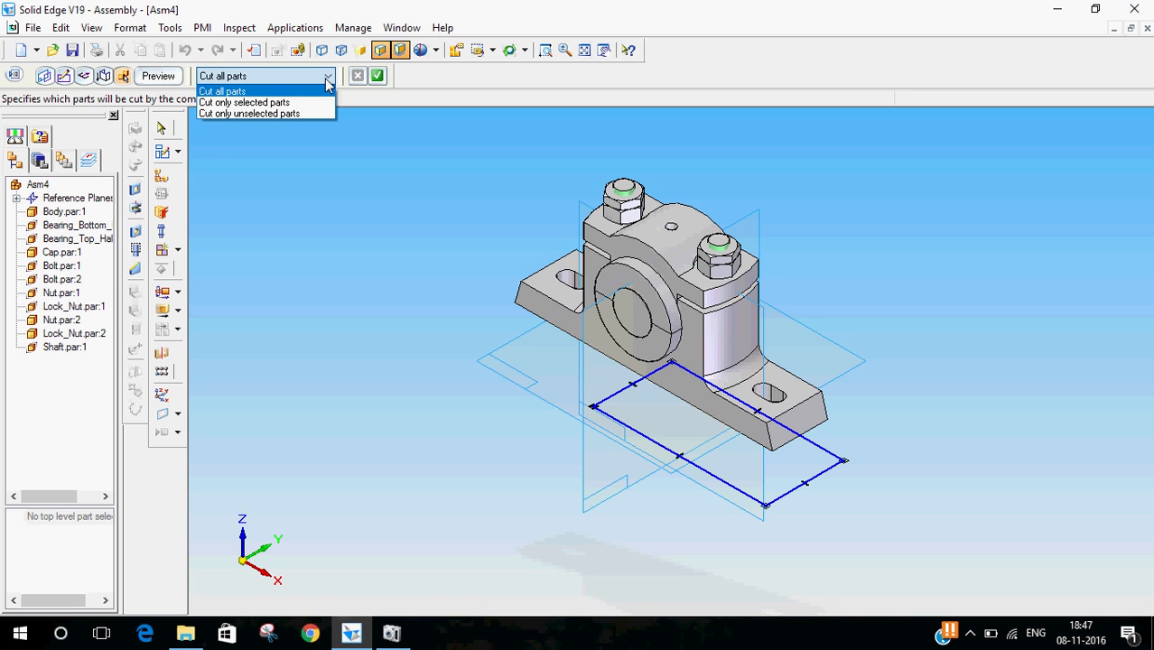
{"action": "left_click", "coordinate": [318, 102]}
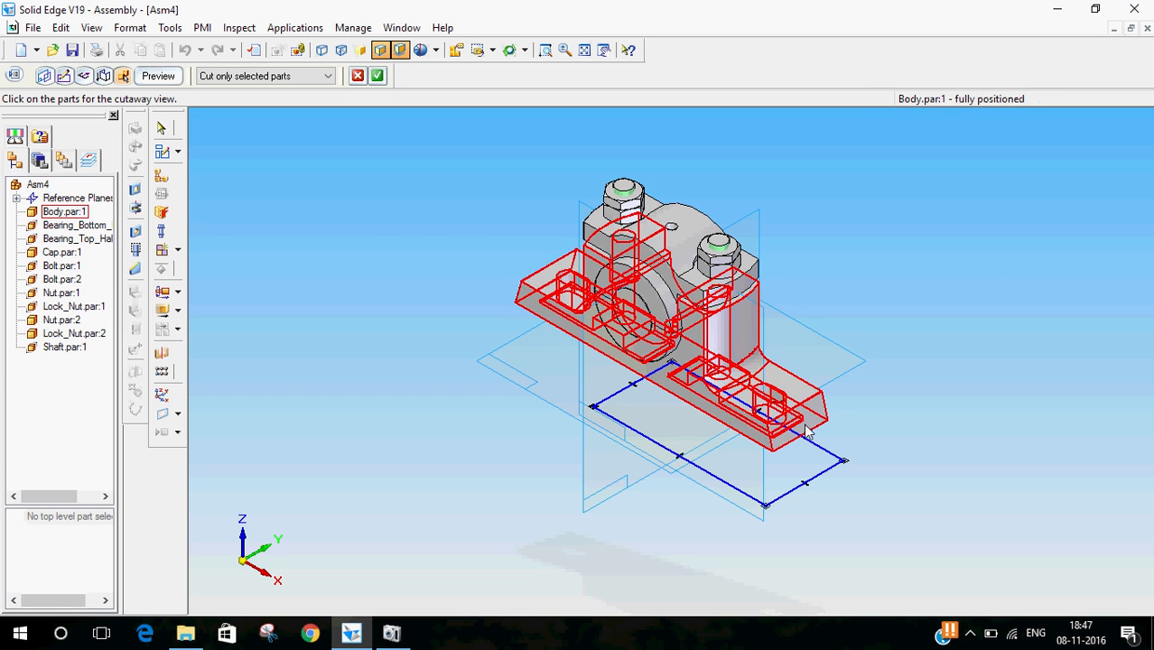
- Select Body, both bearing halves and Cap as the parts to cut, then finish the section view
{"action": "left_click", "coordinate": [68, 215]}
{"action": "left_click", "coordinate": [77, 228]}
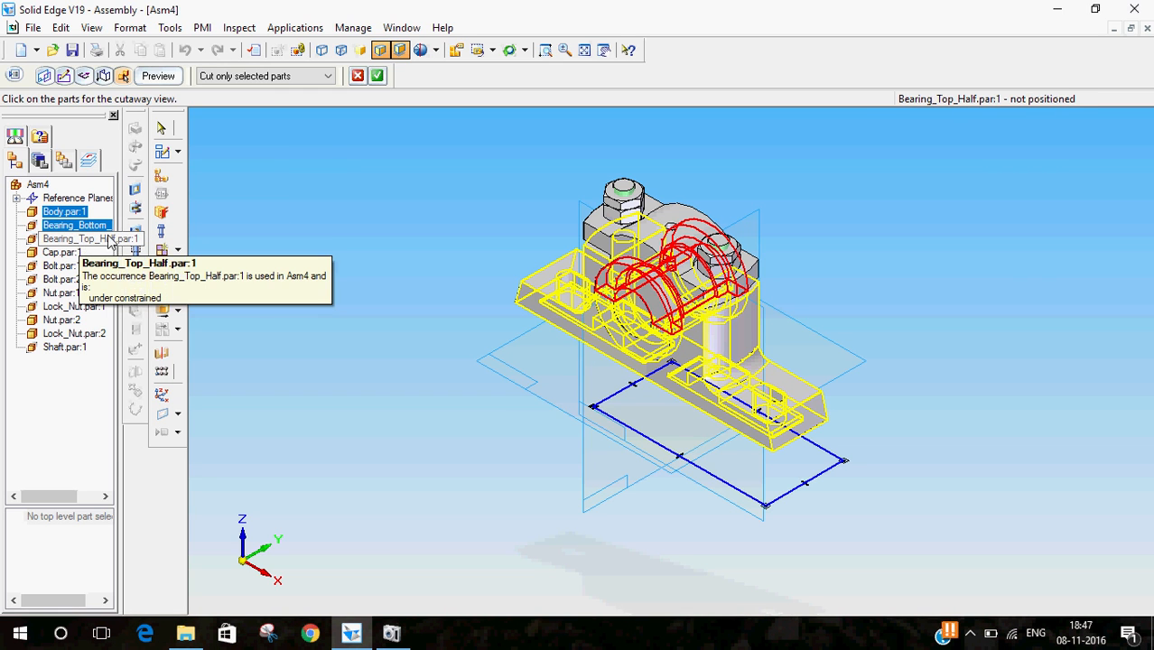
{"action": "left_click", "coordinate": [110, 240]}
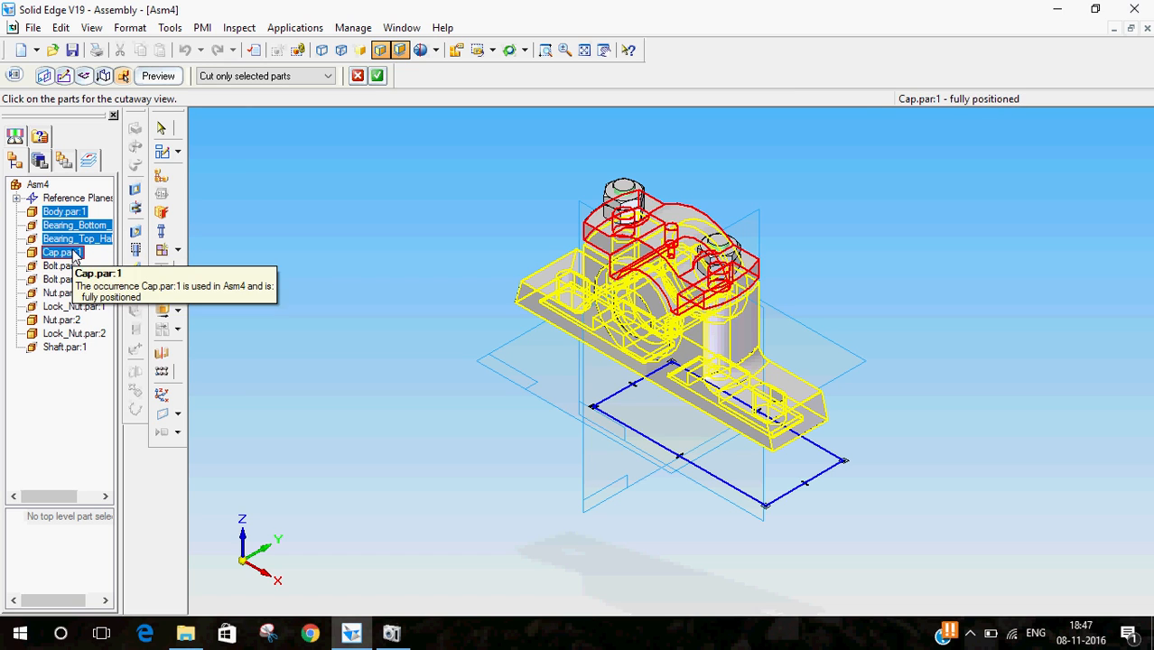
{"action": "left_click", "coordinate": [72, 254]}
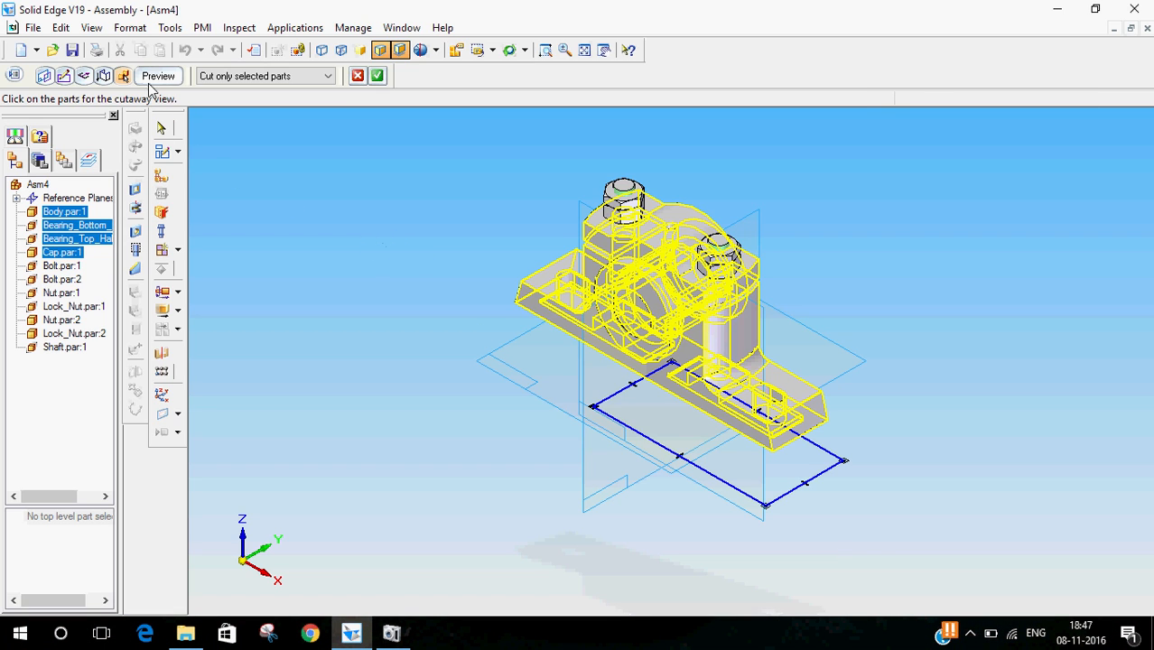
{"action": "left_click", "coordinate": [379, 75]}
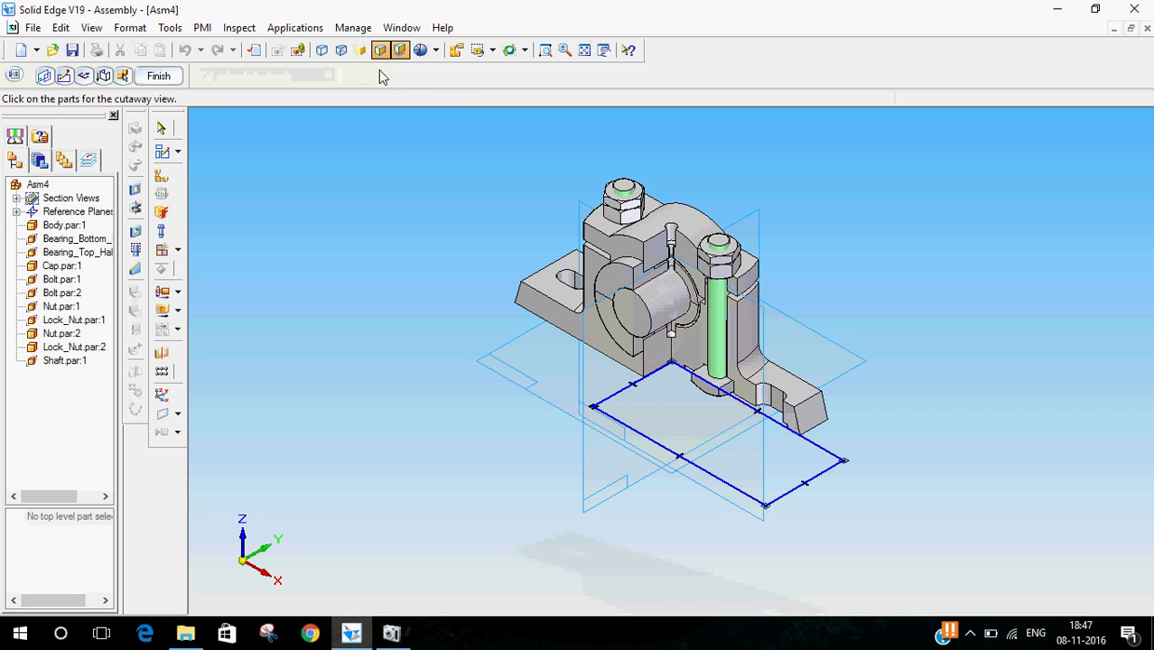
{"action": "left_click", "coordinate": [158, 76]}
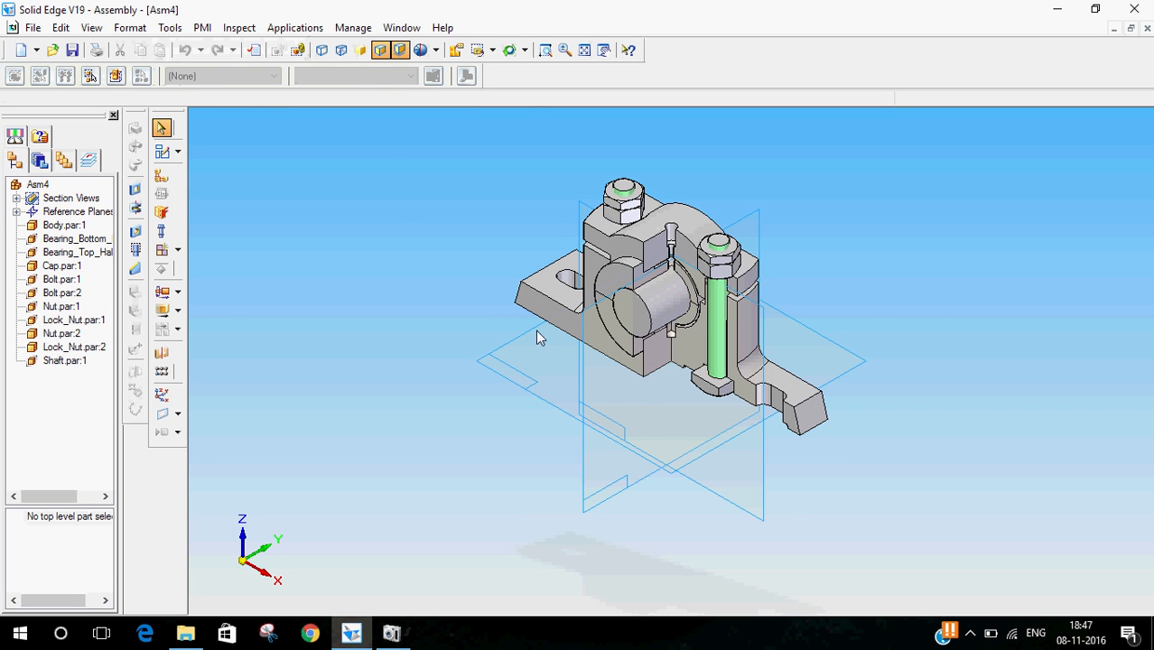
- Switch to the right view to examine the sectioned plummer block
{"action": "scroll", "coordinate": [723, 390], "scroll_direction": "up", "scroll_amount": 3}
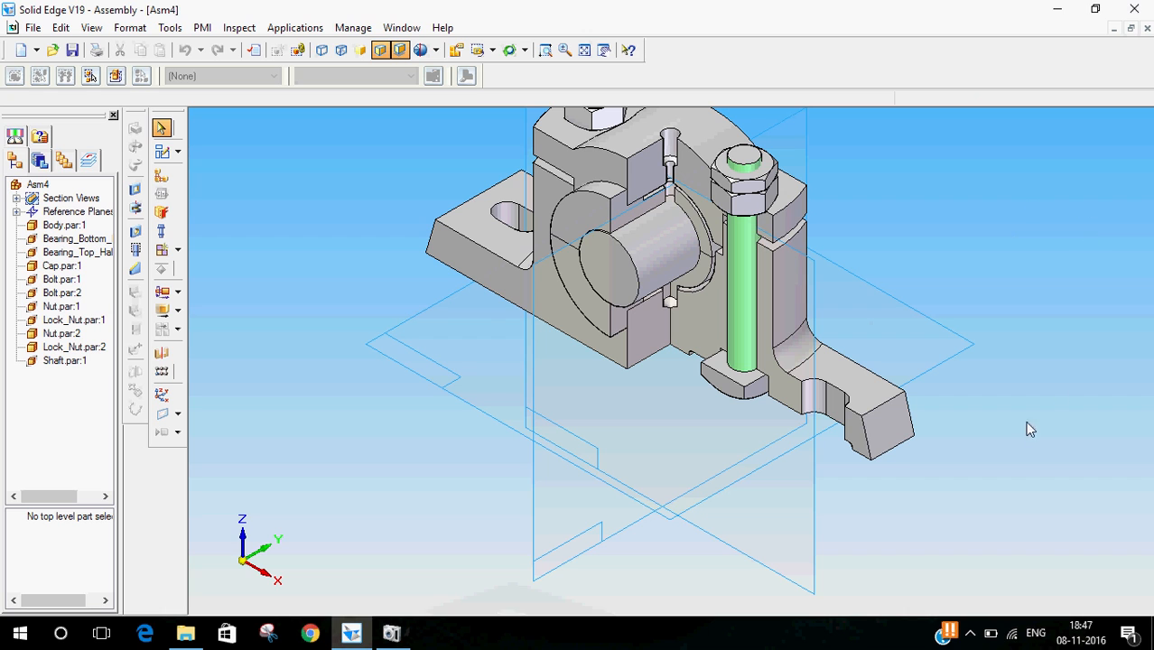
{"action": "middle_click_drag", "start_coordinate": [978, 205], "coordinate": [934, 185]}
{"action": "middle_click_drag", "start_coordinate": [948, 173], "coordinate": [686, 115]}
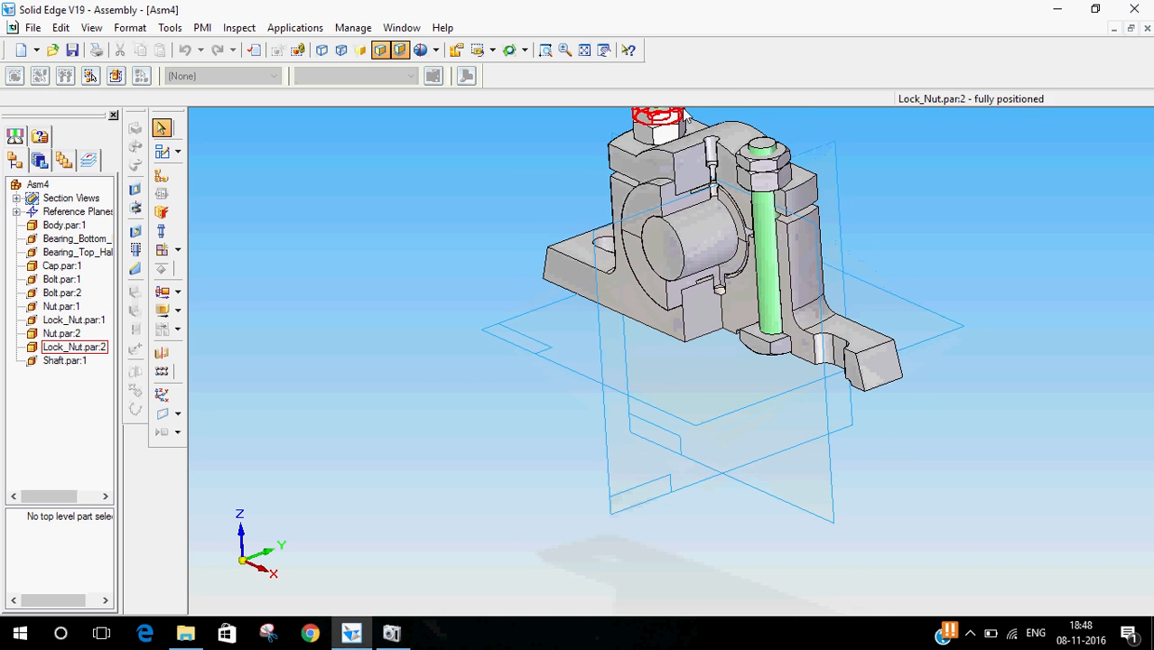
{"action": "left_click", "coordinate": [492, 51]}
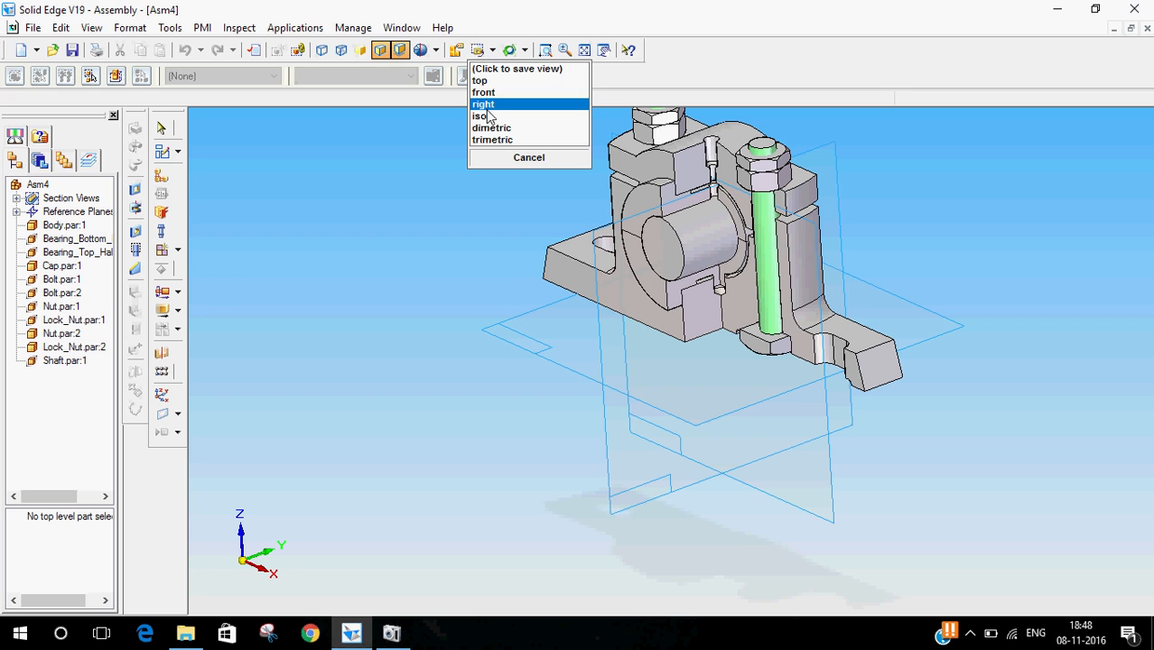
{"action": "left_click", "coordinate": [483, 92]}
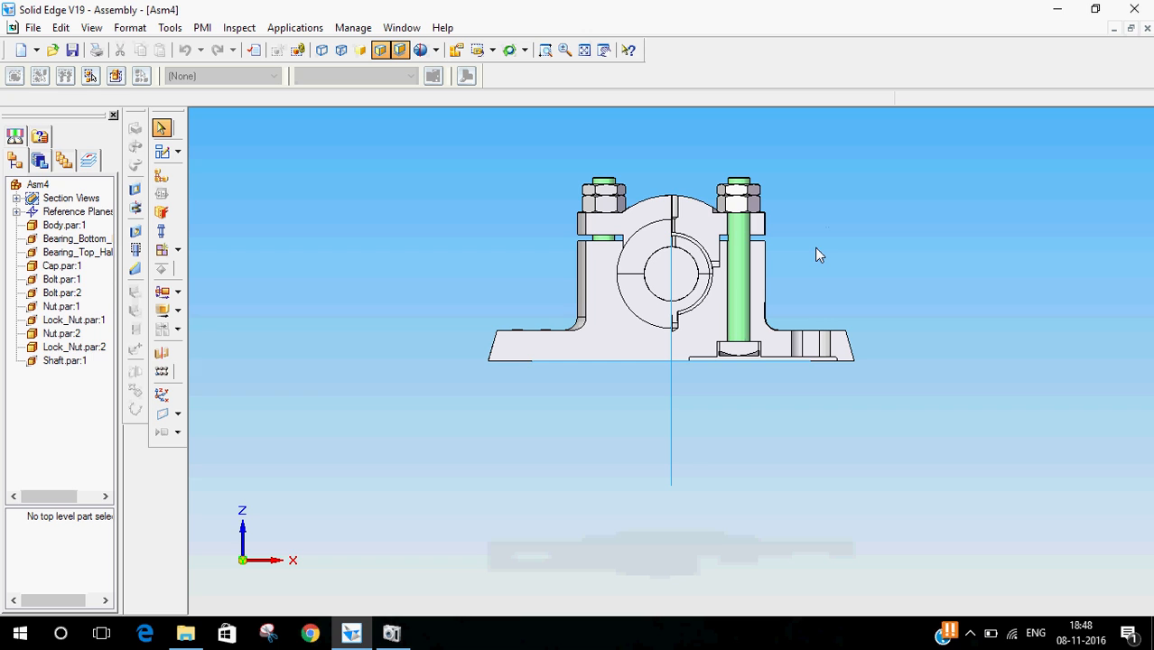
- Save the assembly as PLUMMER BLOCK ASSY
{"action": "key", "text": "ctrl+i"}
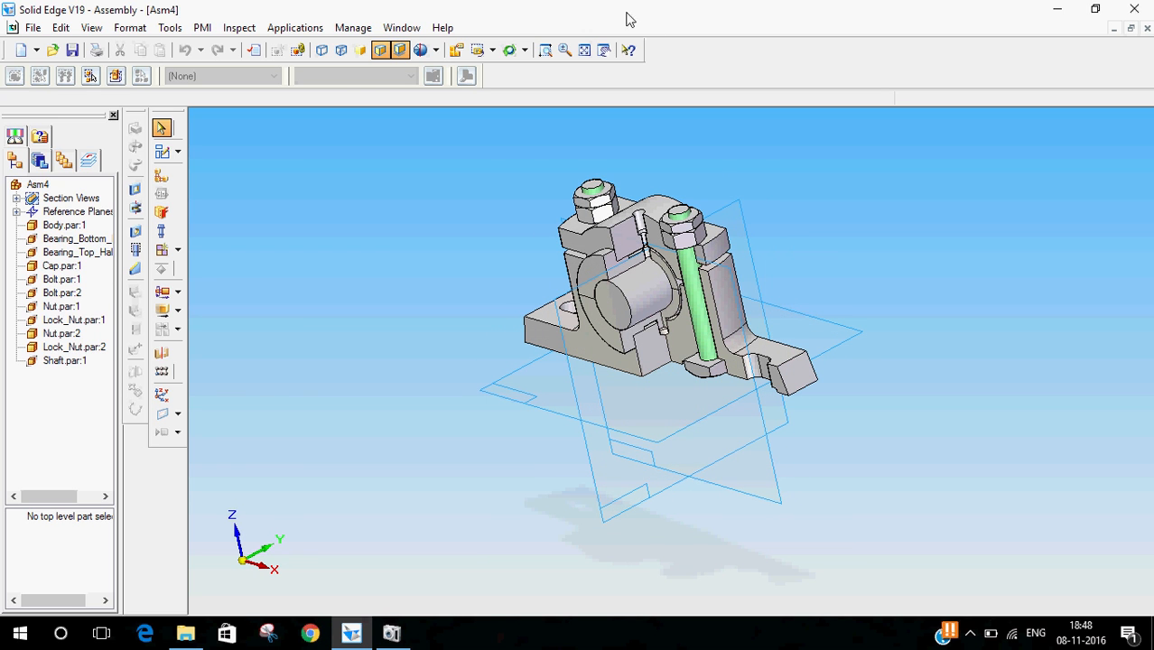
{"action": "left_click", "coordinate": [33, 27]}
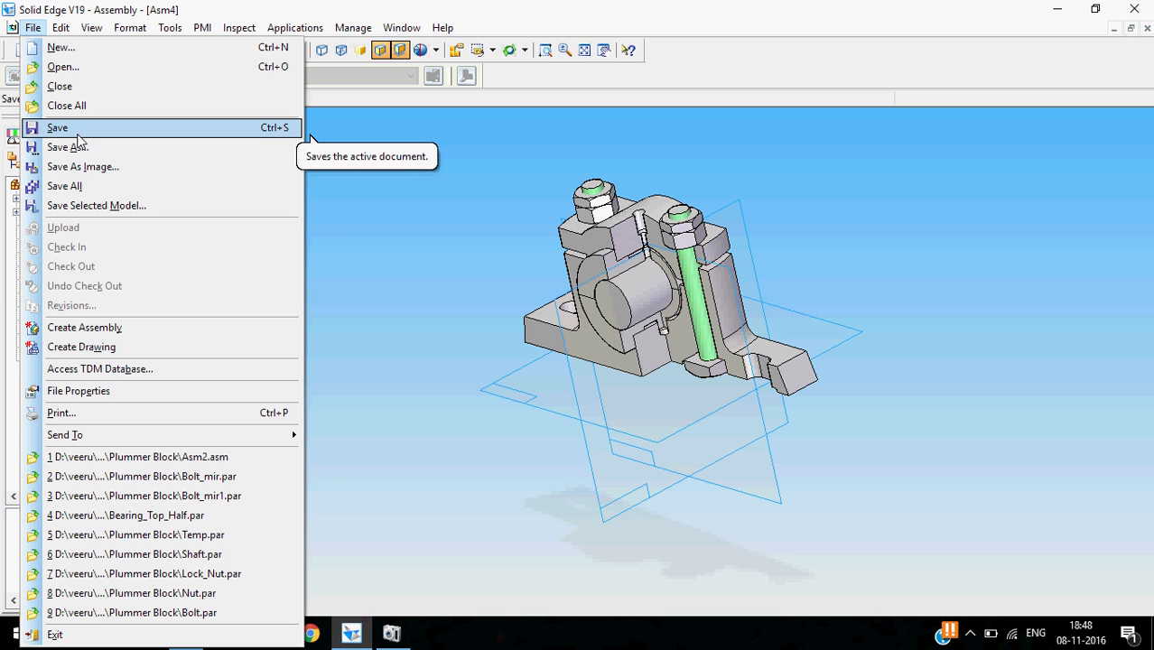
{"action": "left_click", "coordinate": [76, 131]}
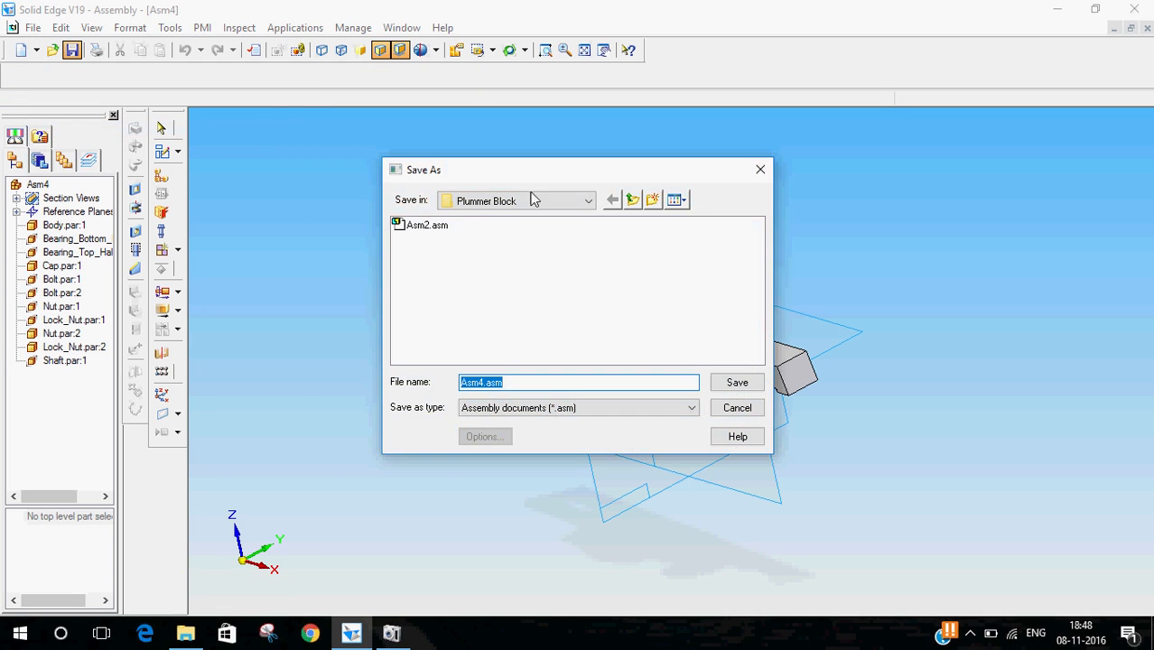
{"action": "type", "text": "PLUMMER BLOCK ASSY"}
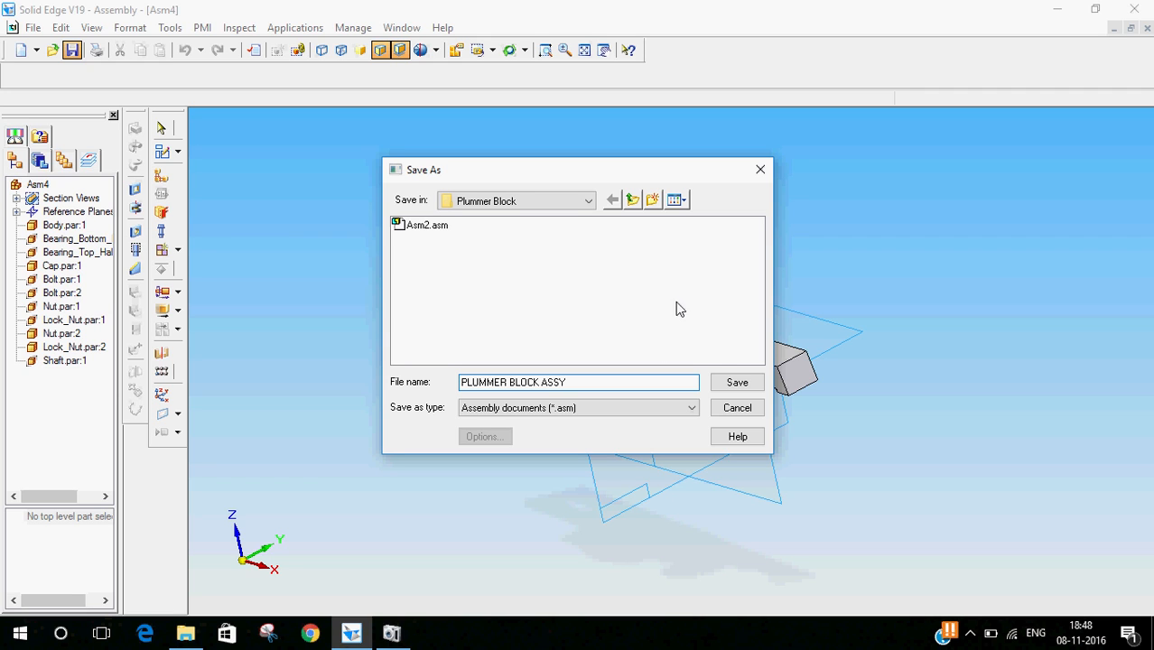
{"action": "left_click", "coordinate": [738, 383]}
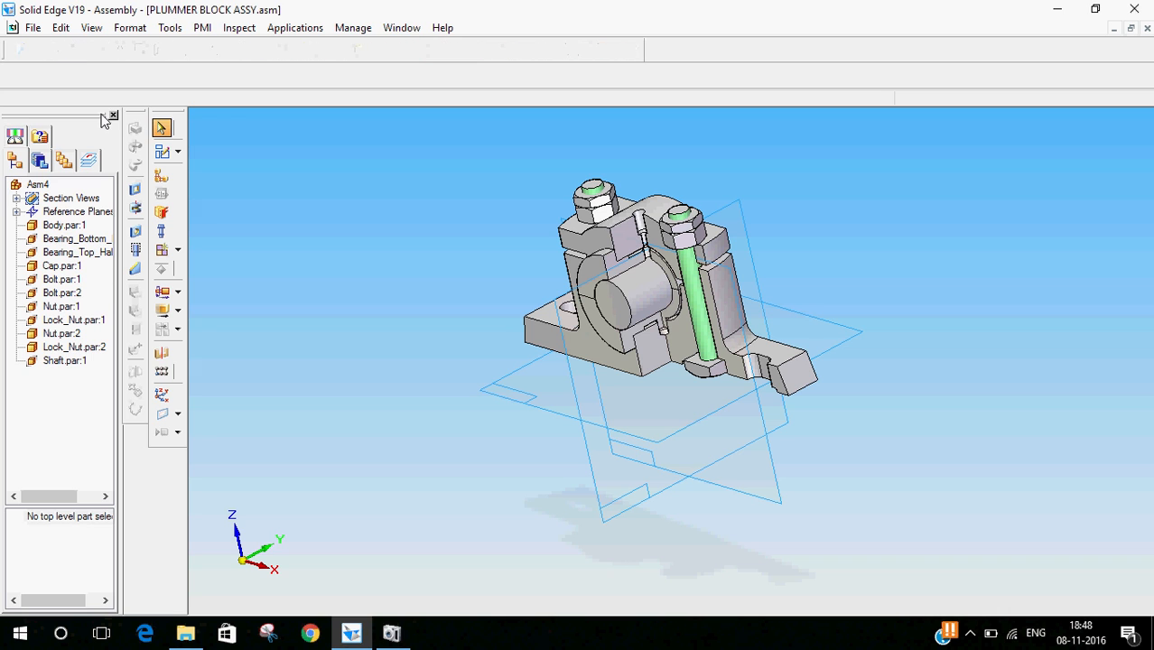
- Create a drawing from the assembly with front as the named view and the default layout, placing the views on the sheet
{"action": "middle_click_drag", "start_coordinate": [323, 201], "coordinate": [400, 280]}
{"action": "left_click", "coordinate": [32, 27]}
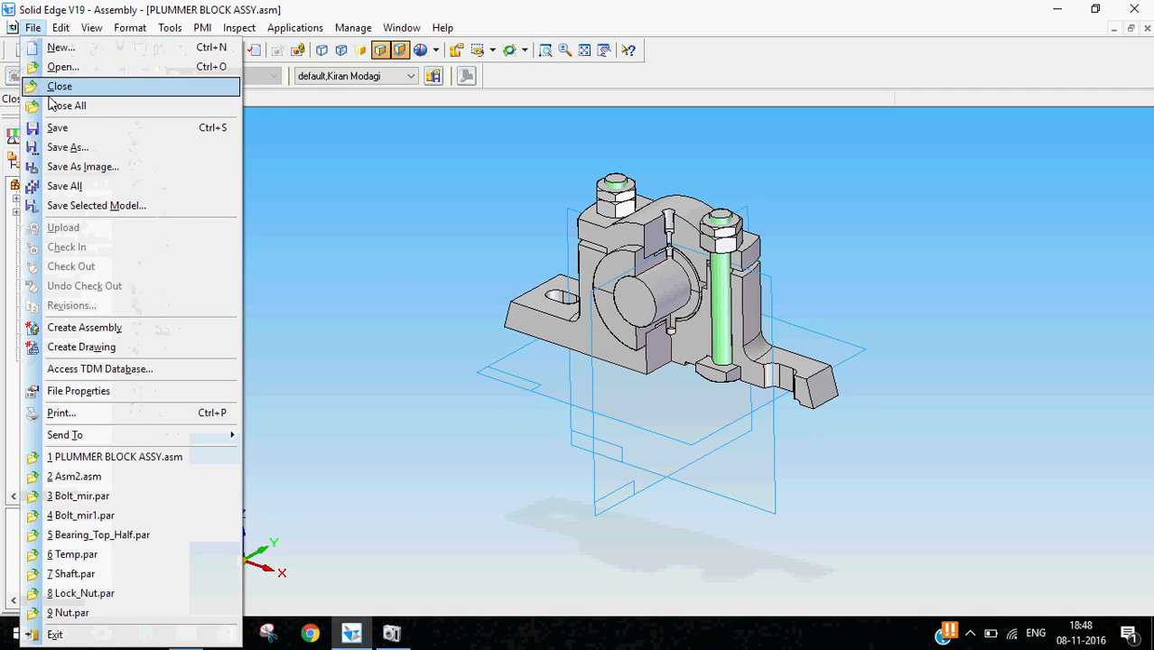
{"action": "left_click", "coordinate": [96, 349]}
{"action": "left_click", "coordinate": [565, 354]}
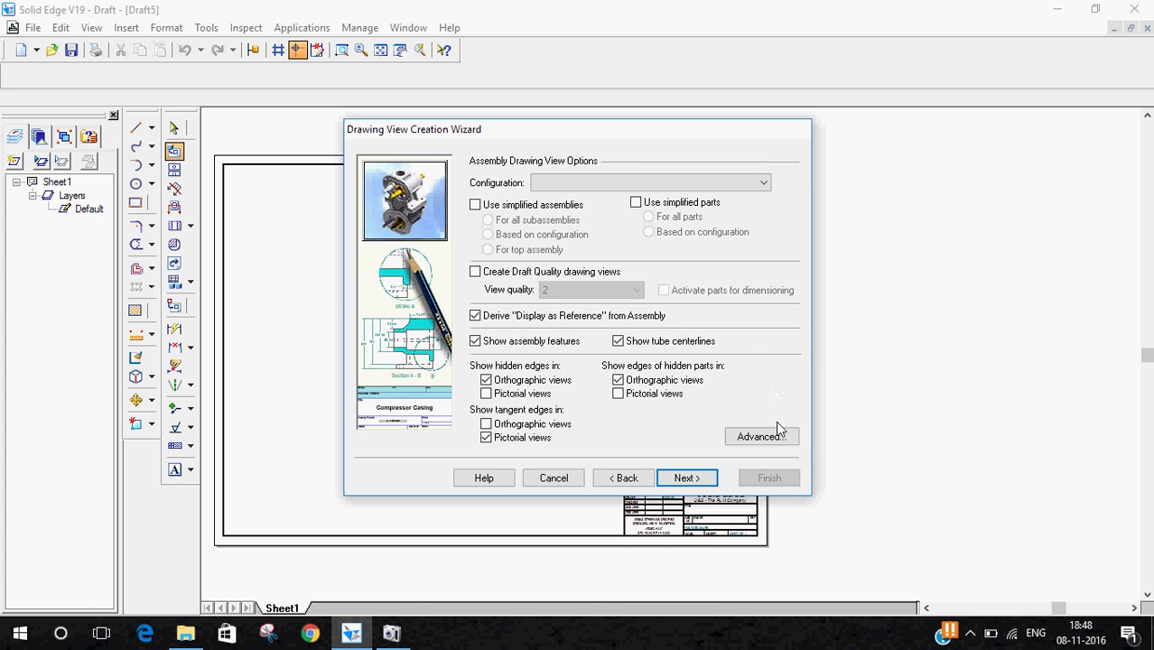
{"action": "left_click", "coordinate": [686, 479]}
{"action": "left_click", "coordinate": [499, 211]}
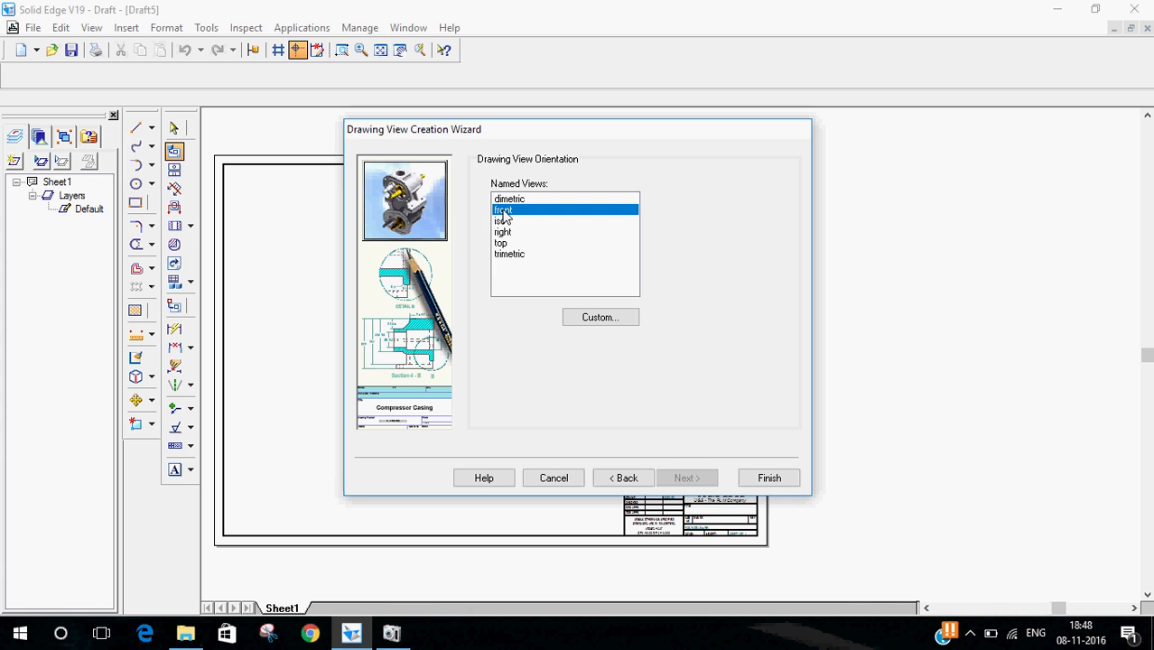
{"action": "left_click", "coordinate": [686, 478]}
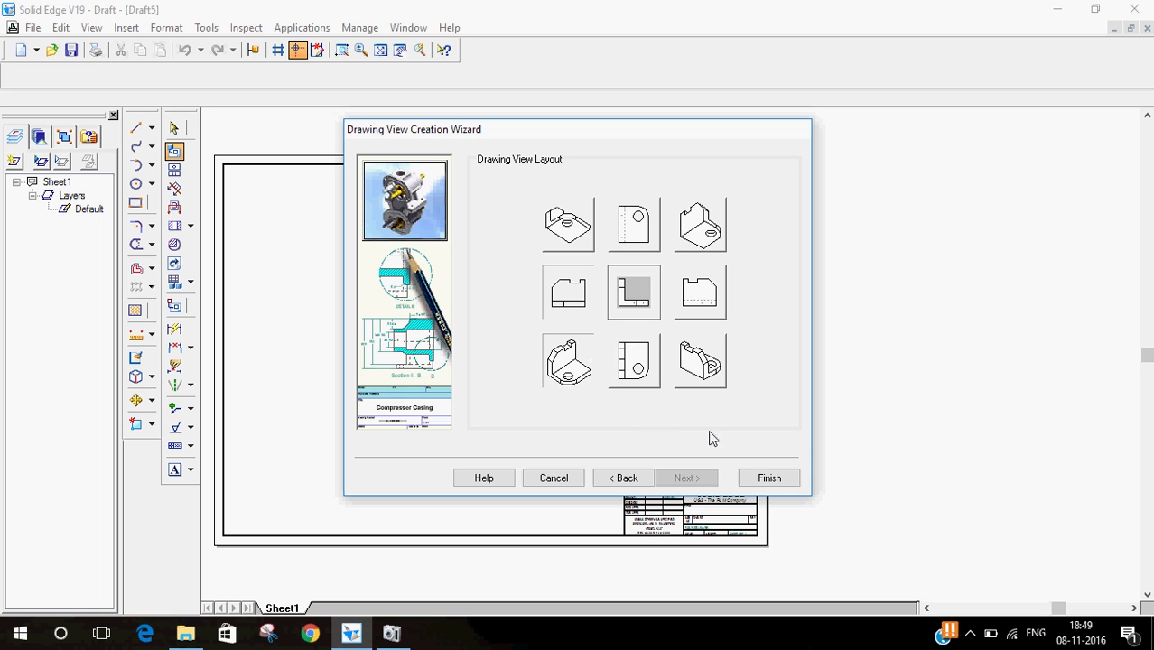
{"action": "left_click", "coordinate": [776, 478]}
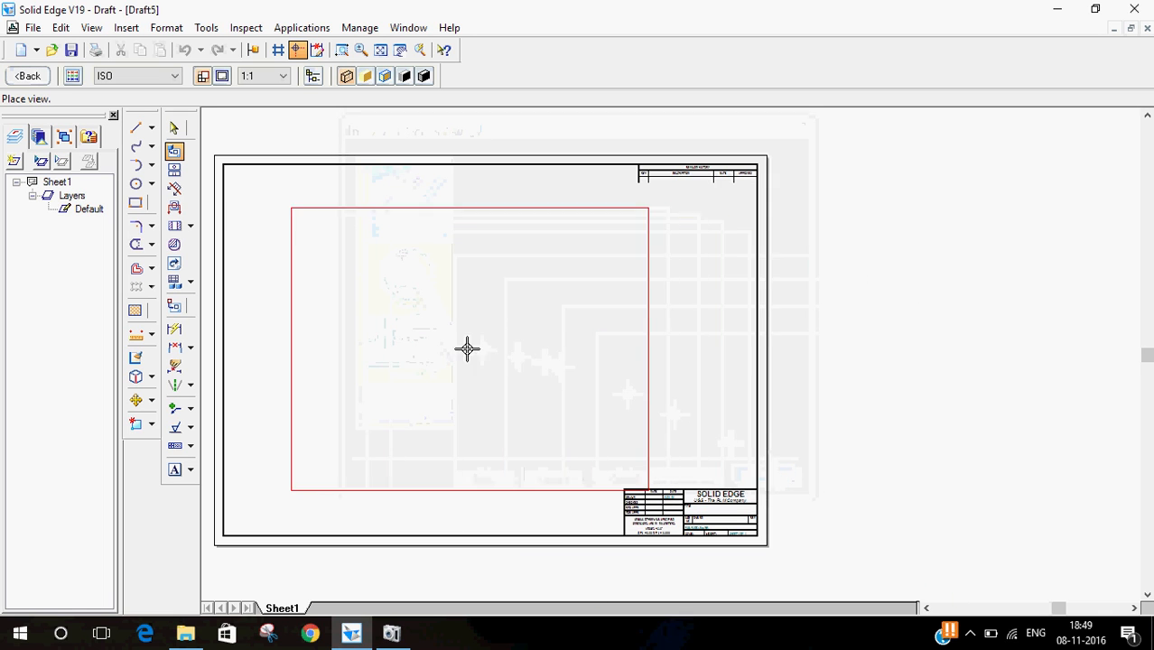
{"action": "left_click", "coordinate": [433, 345]}
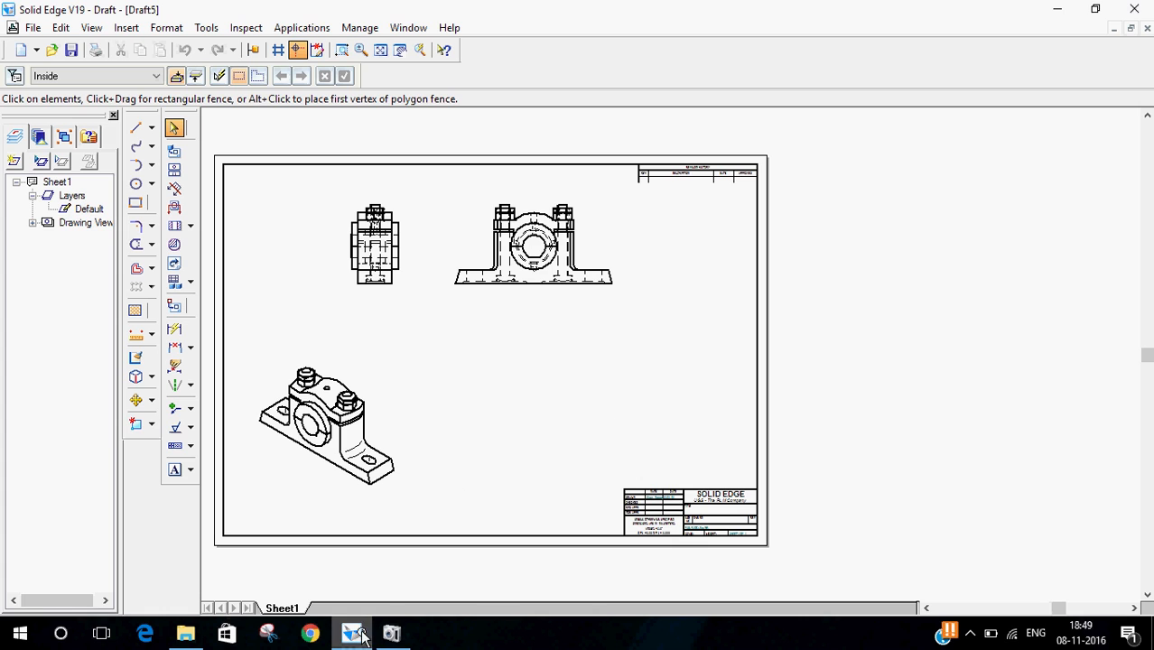
- Turn off the sheet background in the sheet setup
{"action": "right_click", "coordinate": [282, 609]}
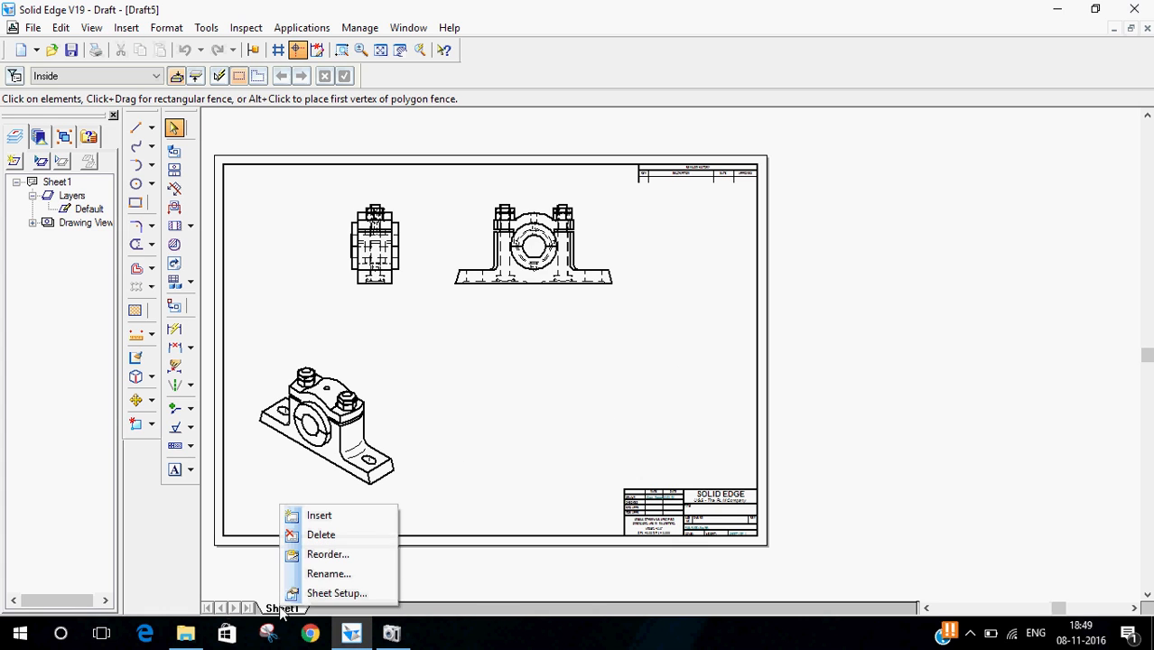
{"action": "left_click", "coordinate": [548, 403]}
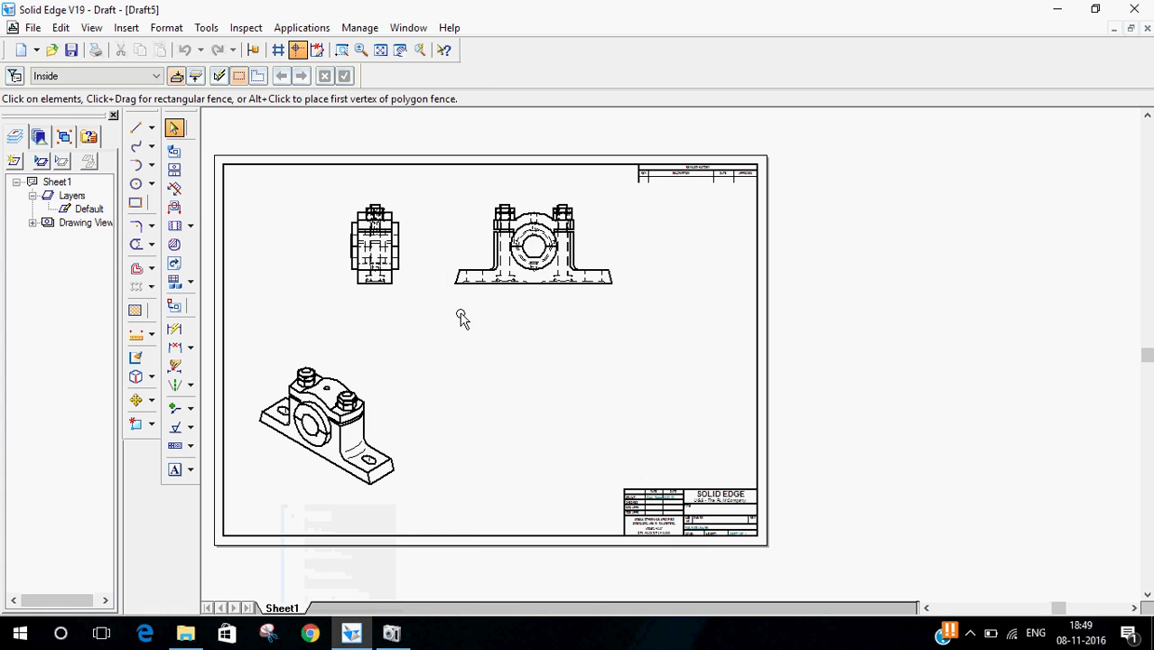
{"action": "right_click", "coordinate": [295, 611]}
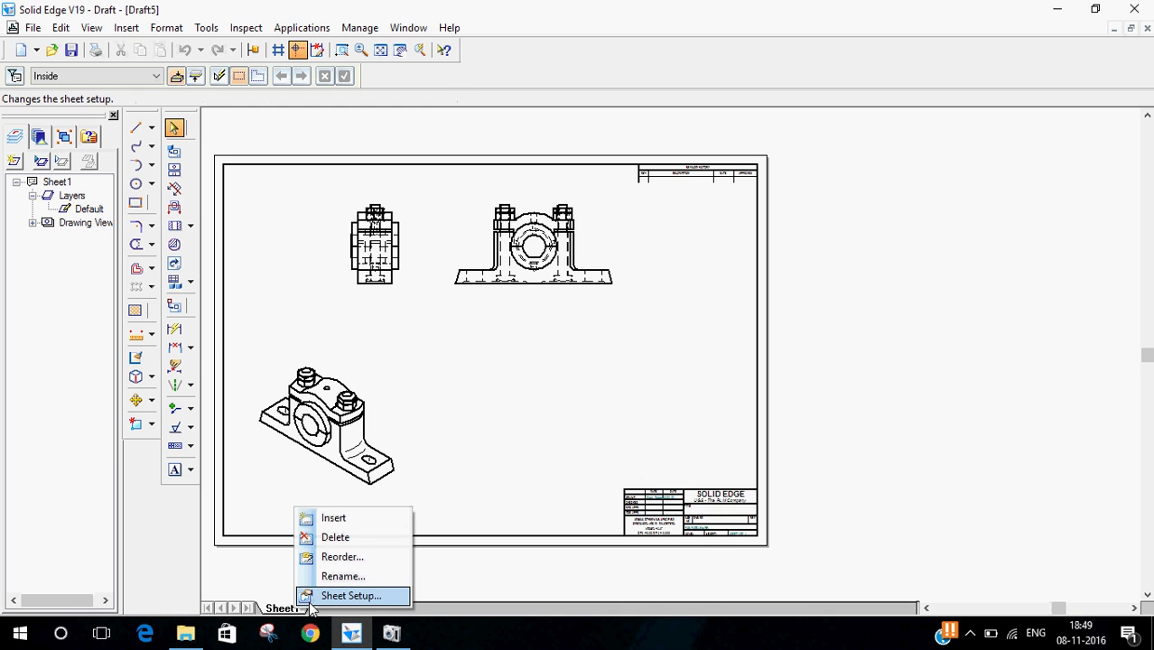
{"action": "left_click", "coordinate": [348, 593]}
{"action": "left_click", "coordinate": [567, 242]}
{"action": "left_click", "coordinate": [560, 303]}
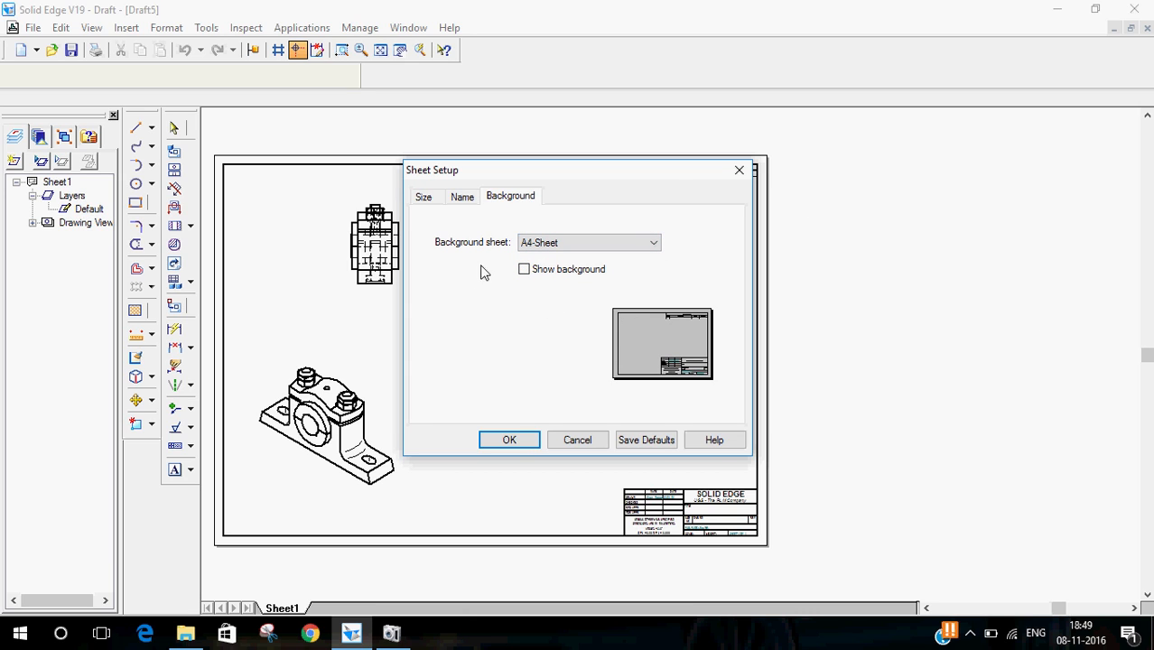
{"action": "left_click", "coordinate": [509, 441]}
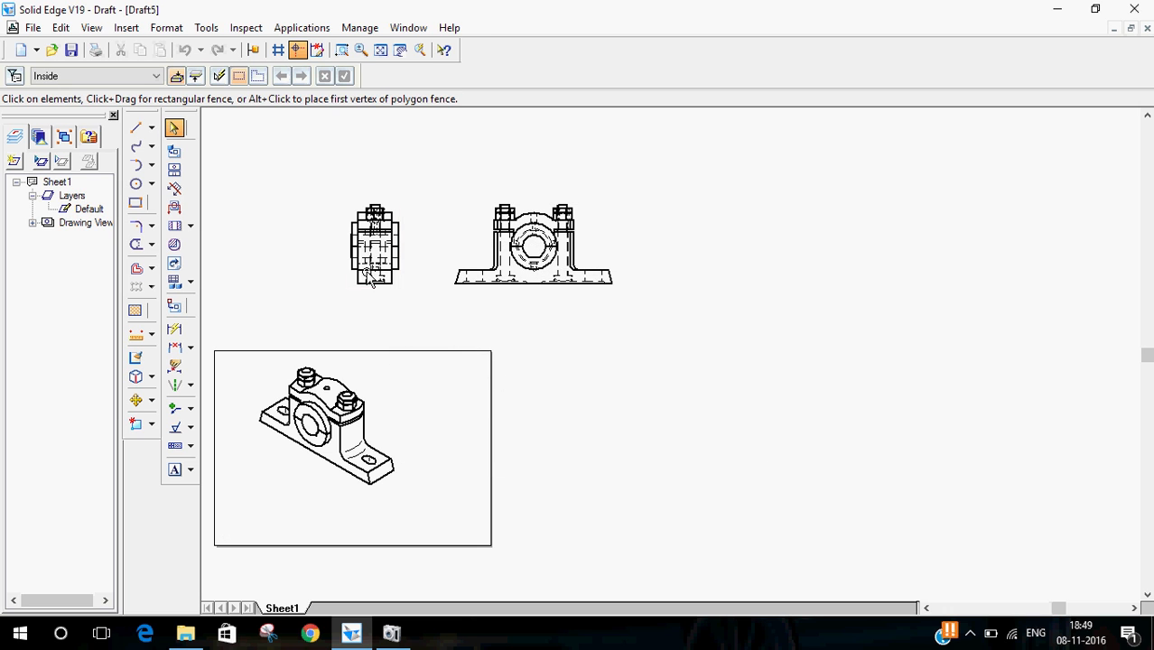
- Rearrange the side and front views on the sheet
{"action": "left_click_drag", "start_coordinate": [389, 288], "coordinate": [266, 440]}
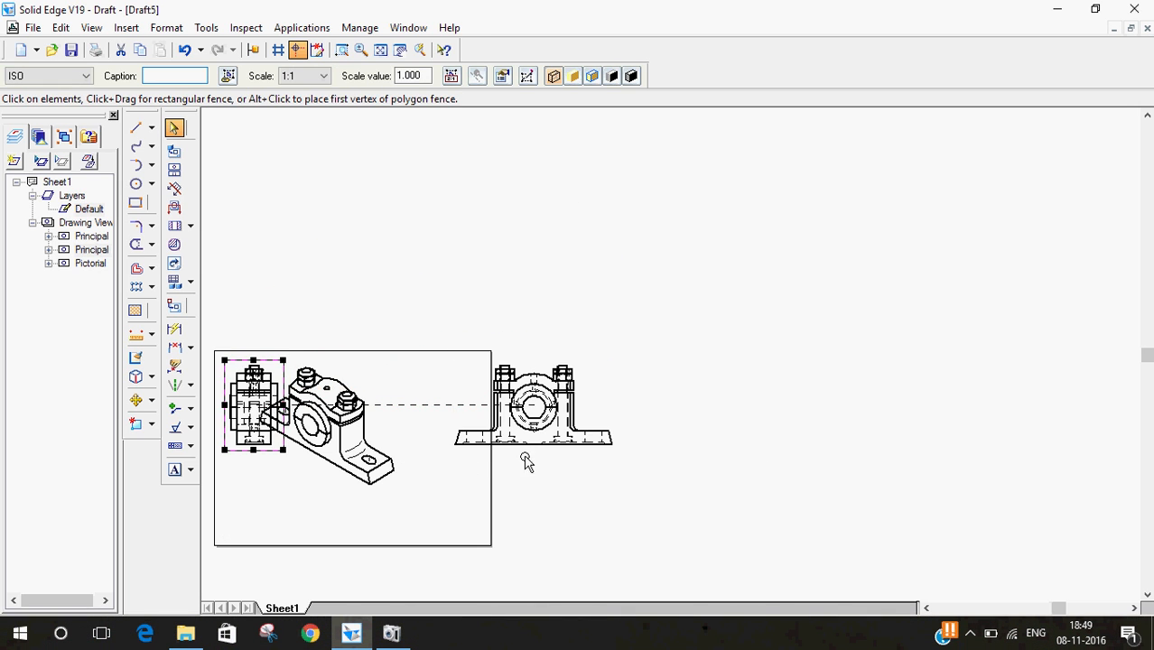
{"action": "left_click", "coordinate": [589, 405]}
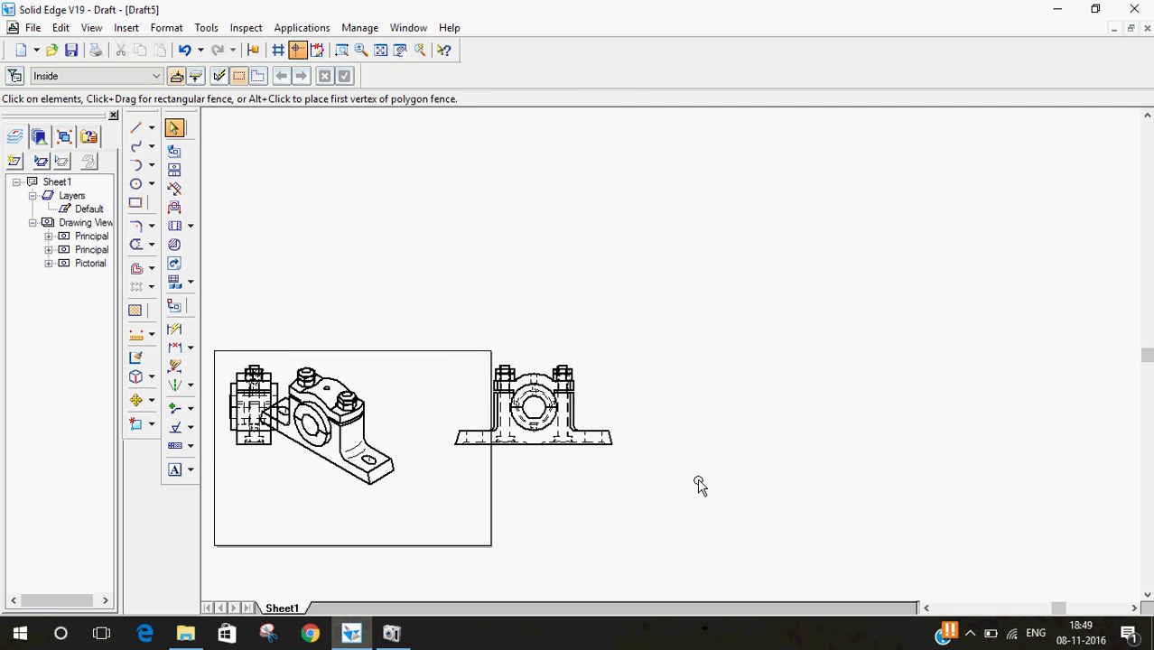
{"action": "left_click_drag", "start_coordinate": [596, 439], "coordinate": [437, 444]}
{"action": "left_click_drag", "start_coordinate": [368, 483], "coordinate": [338, 530]}
{"action": "left_click", "coordinate": [626, 513]}
- Set the pictorial view's scale to 1:2 in its properties
{"action": "left_click", "coordinate": [312, 489]}
{"action": "right_click", "coordinate": [312, 488]}
{"action": "left_click", "coordinate": [329, 478]}
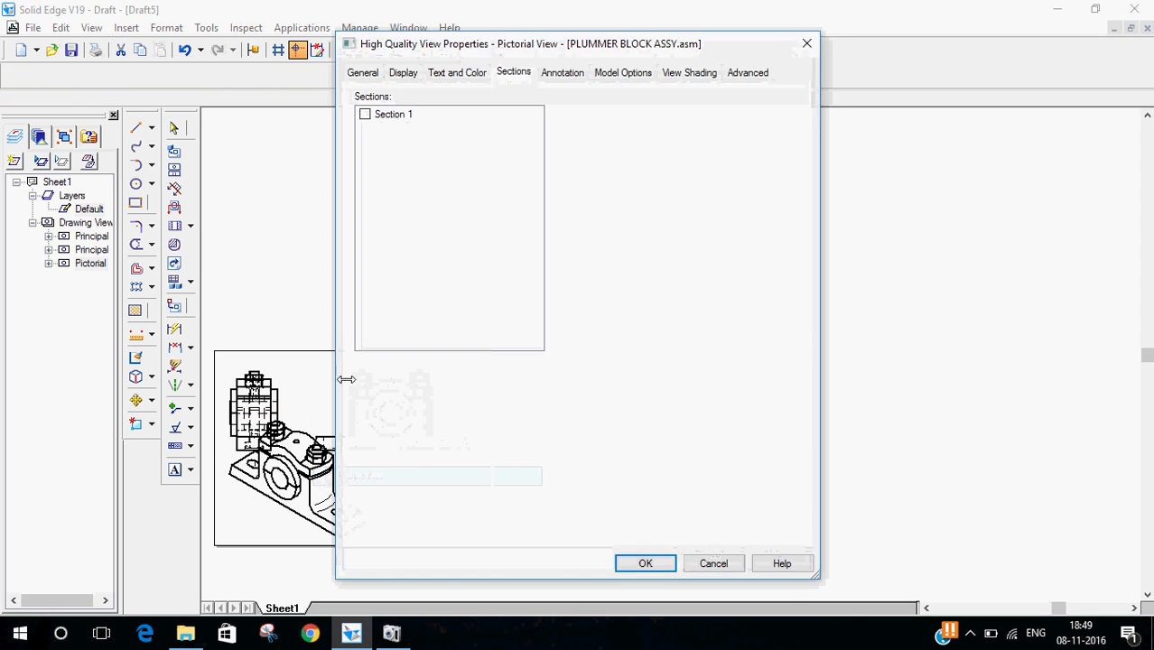
{"action": "left_click", "coordinate": [364, 74]}
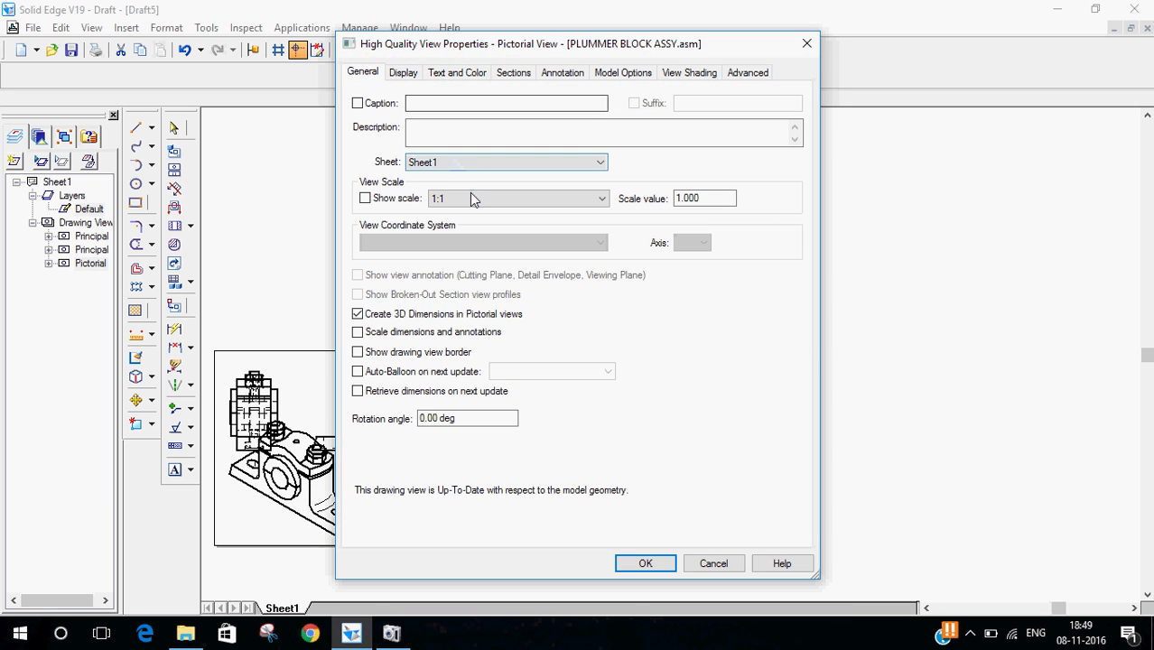
{"action": "left_click", "coordinate": [596, 202]}
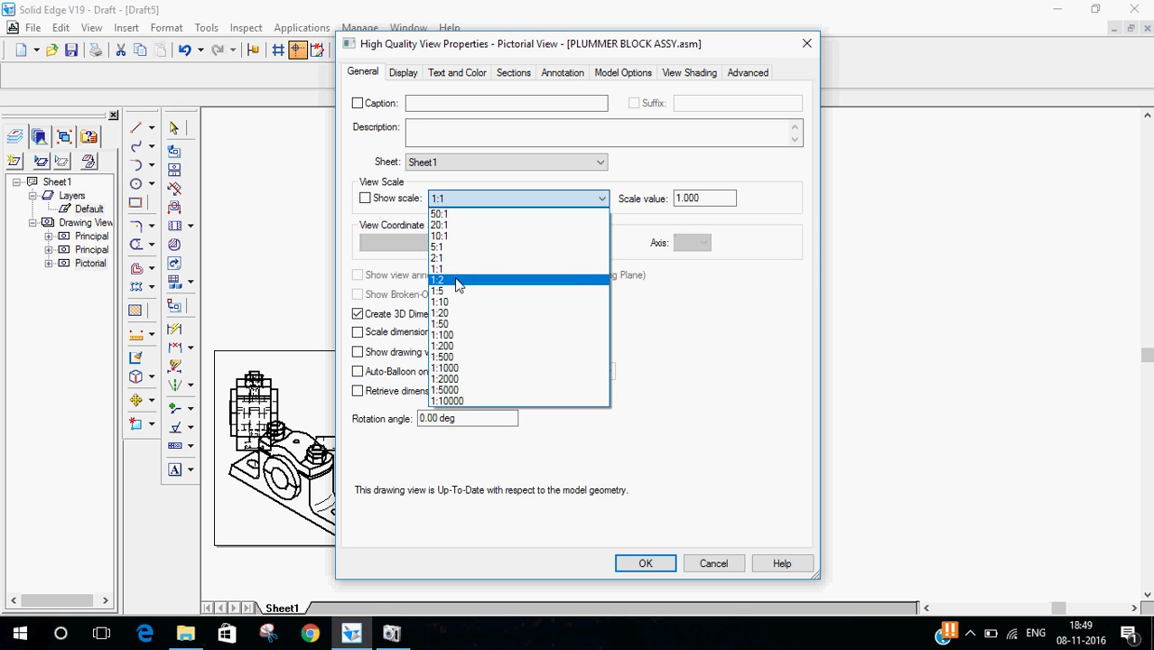
{"action": "left_click", "coordinate": [457, 281]}
{"action": "left_click", "coordinate": [644, 567]}
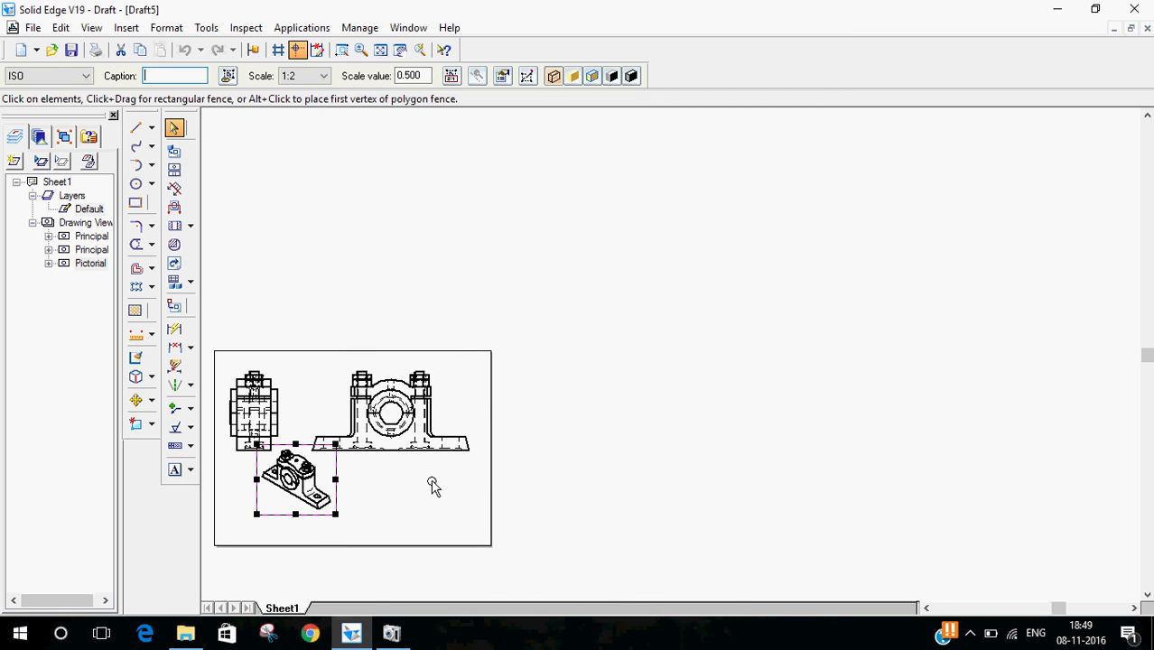
- Reposition the pictorial and side views on the sheet
{"action": "left_click", "coordinate": [602, 430]}
{"action": "left_click", "coordinate": [399, 52]}
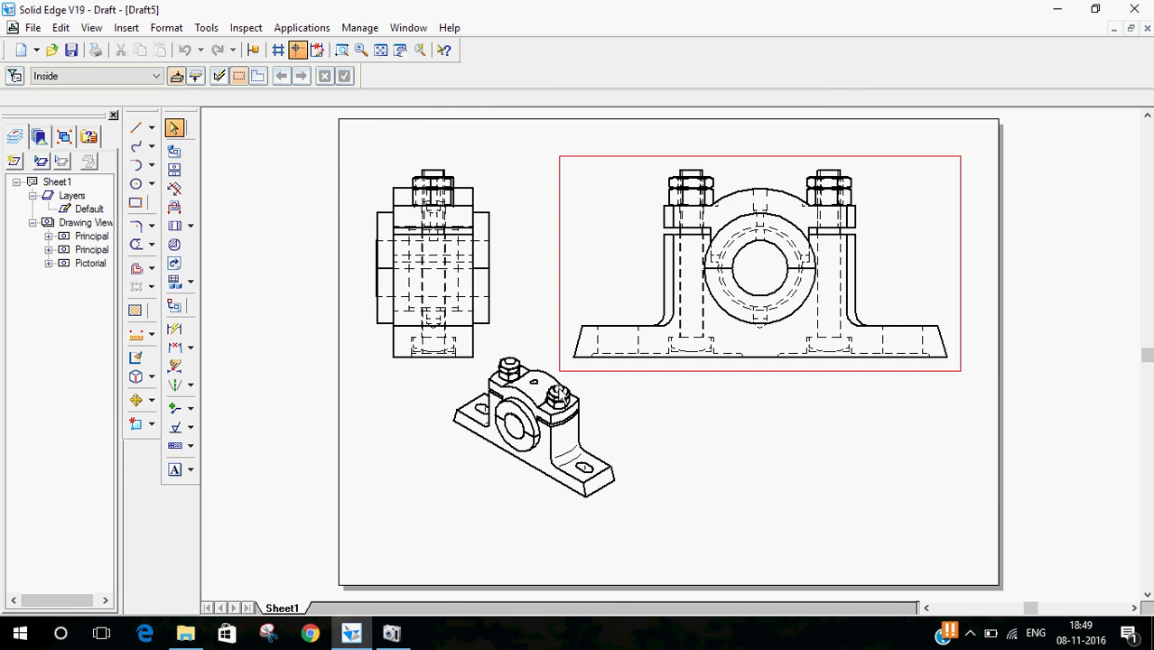
{"action": "left_click", "coordinate": [552, 451]}
{"action": "left_click_drag", "start_coordinate": [483, 498], "coordinate": [406, 536]}
{"action": "left_click", "coordinate": [758, 536]}
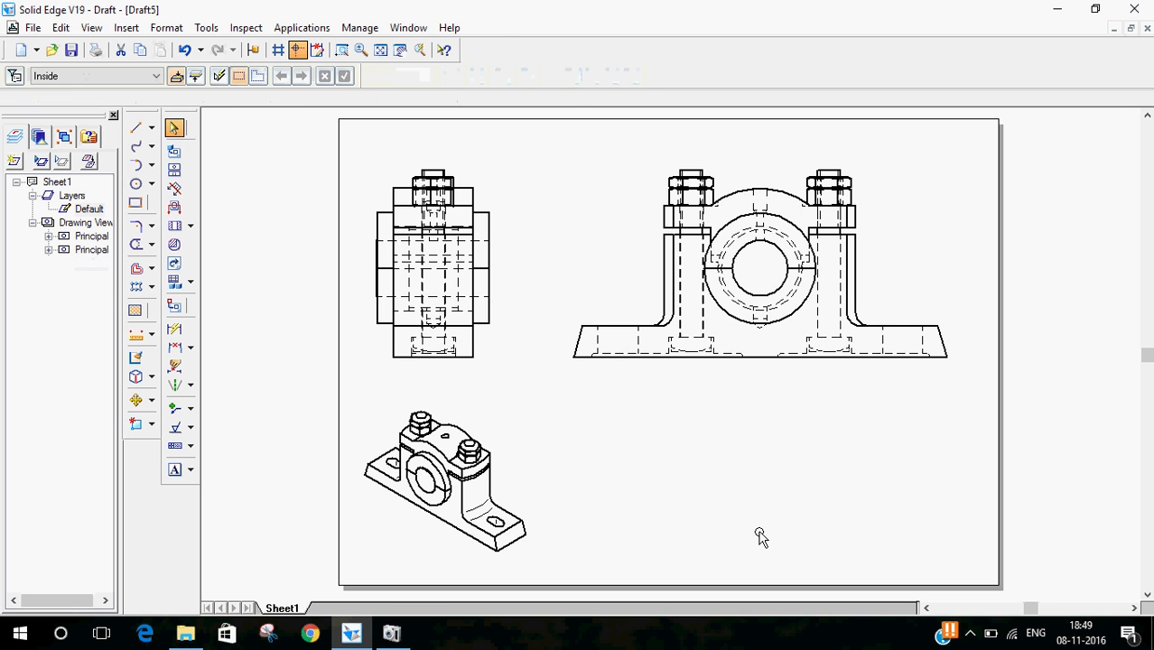
{"action": "left_click", "coordinate": [399, 269]}
{"action": "left_click_drag", "start_coordinate": [495, 248], "coordinate": [505, 226]}
{"action": "left_click", "coordinate": [776, 495]}
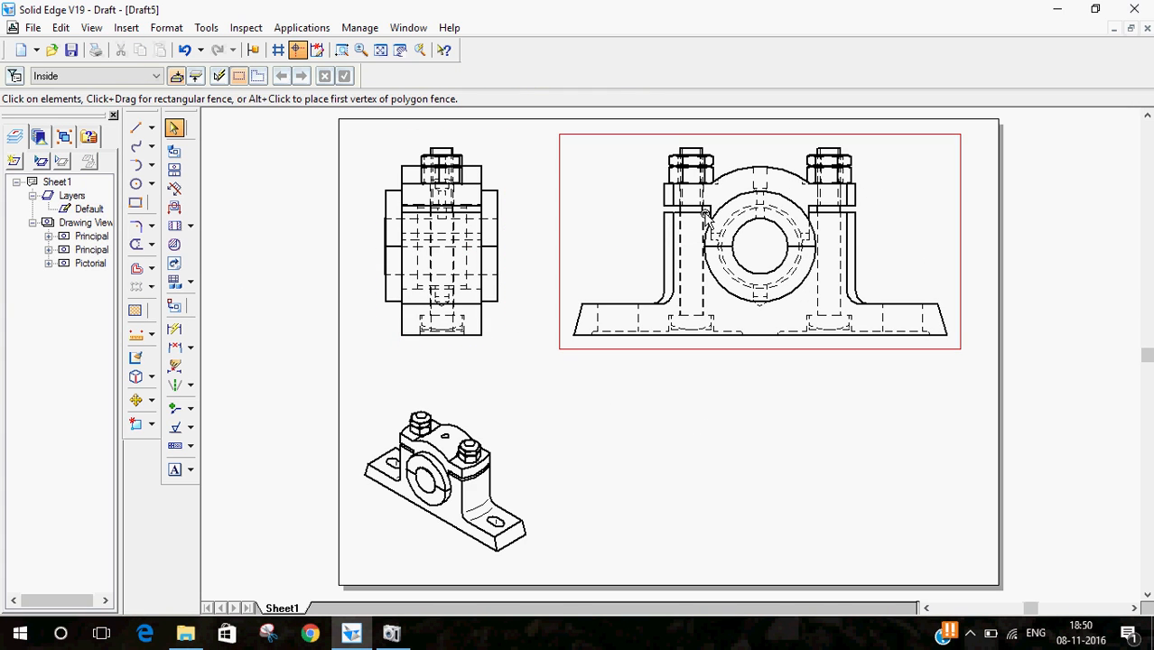
{"action": "left_click", "coordinate": [672, 204]}
{"action": "right_click", "coordinate": [671, 204]}
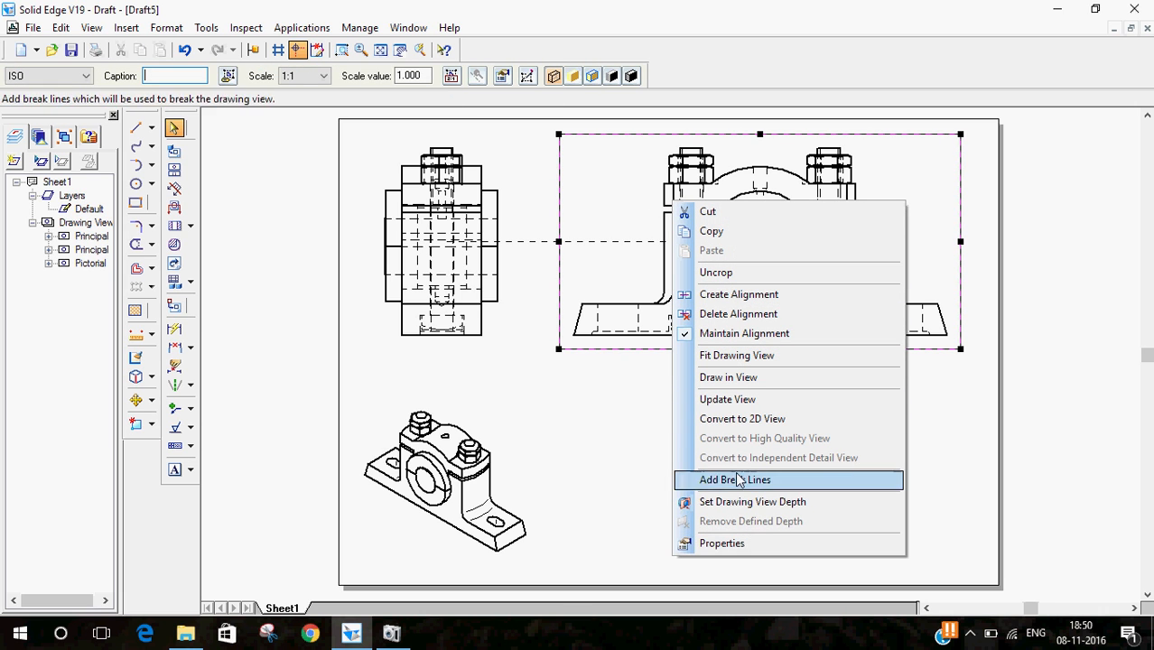
{"action": "left_click", "coordinate": [753, 544]}
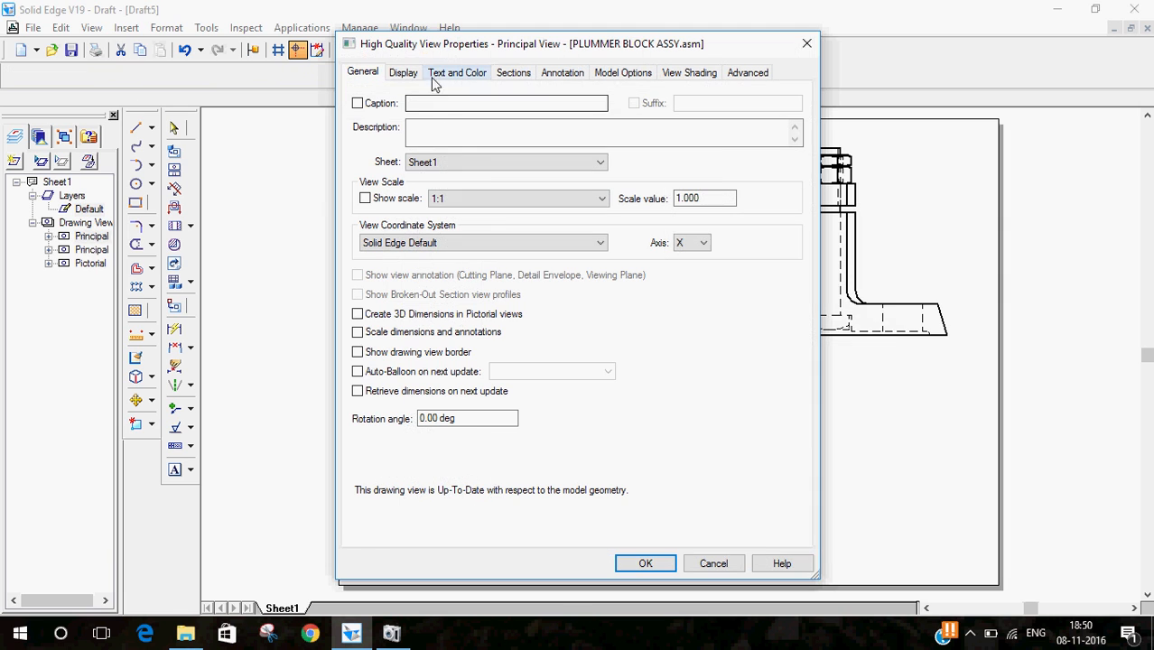
{"action": "left_click", "coordinate": [513, 73]}
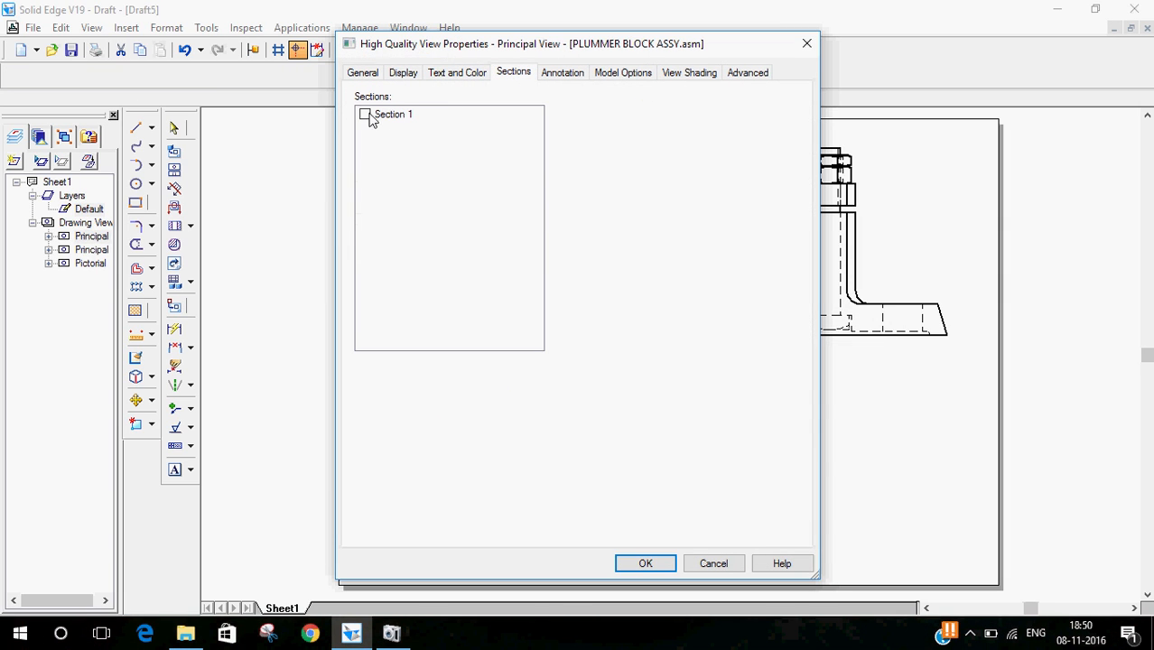
{"action": "left_click", "coordinate": [659, 560]}
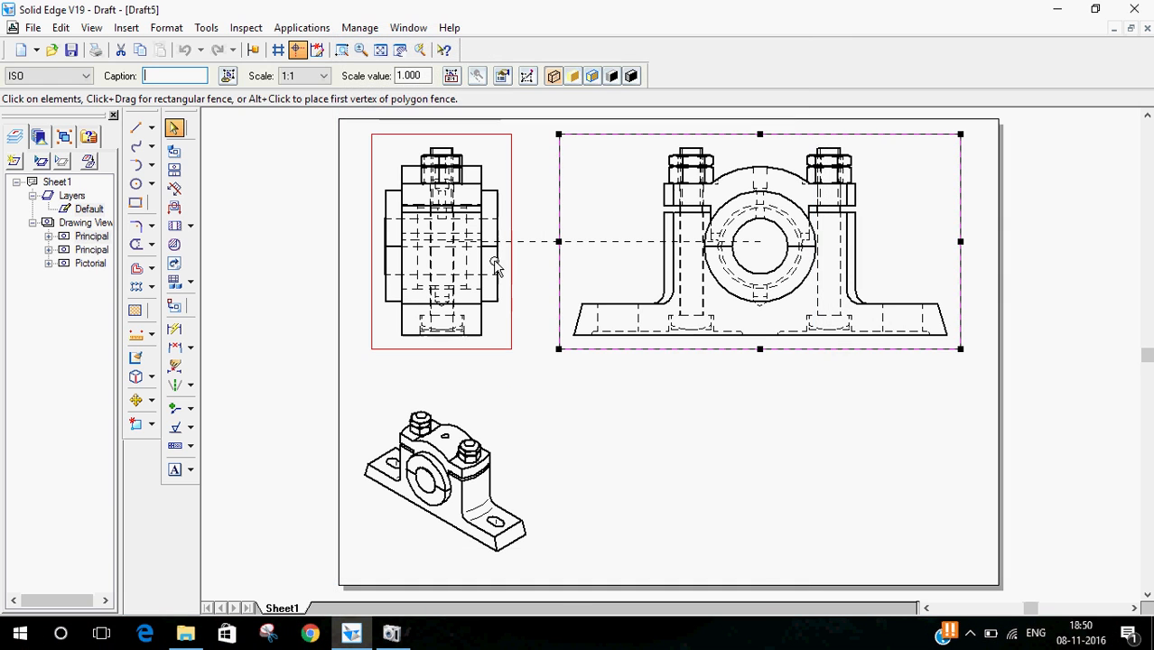
- Enable Section 1 in the front view's properties and update the front view
{"action": "right_click", "coordinate": [487, 245]}
{"action": "left_click", "coordinate": [547, 581]}
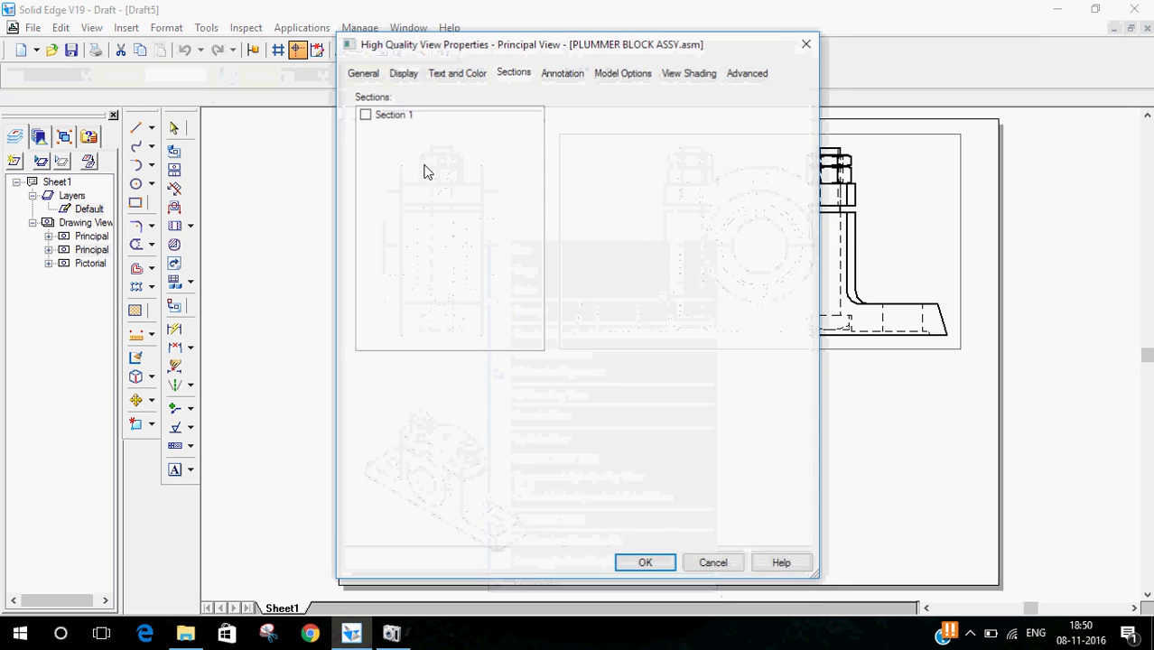
{"action": "left_click", "coordinate": [659, 560]}
{"action": "left_click", "coordinate": [606, 240]}
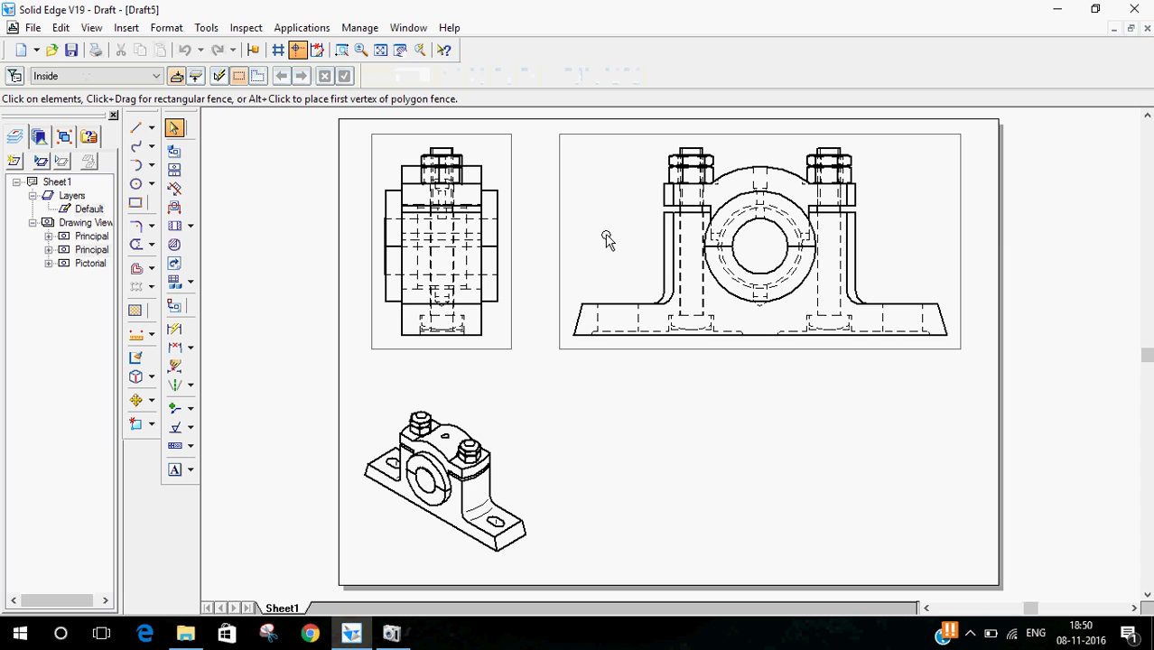
{"action": "right_click", "coordinate": [677, 206]}
{"action": "left_click", "coordinate": [691, 402]}
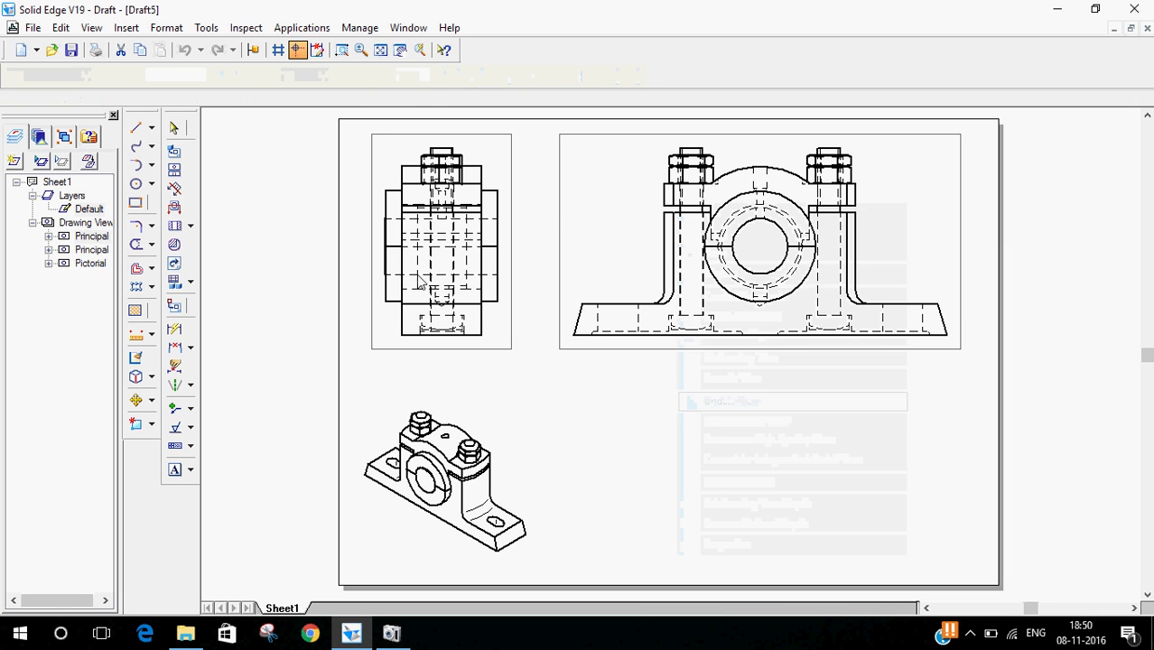
- Update the side view to show the section
{"action": "right_click", "coordinate": [470, 185]}
{"action": "left_click", "coordinate": [519, 384]}
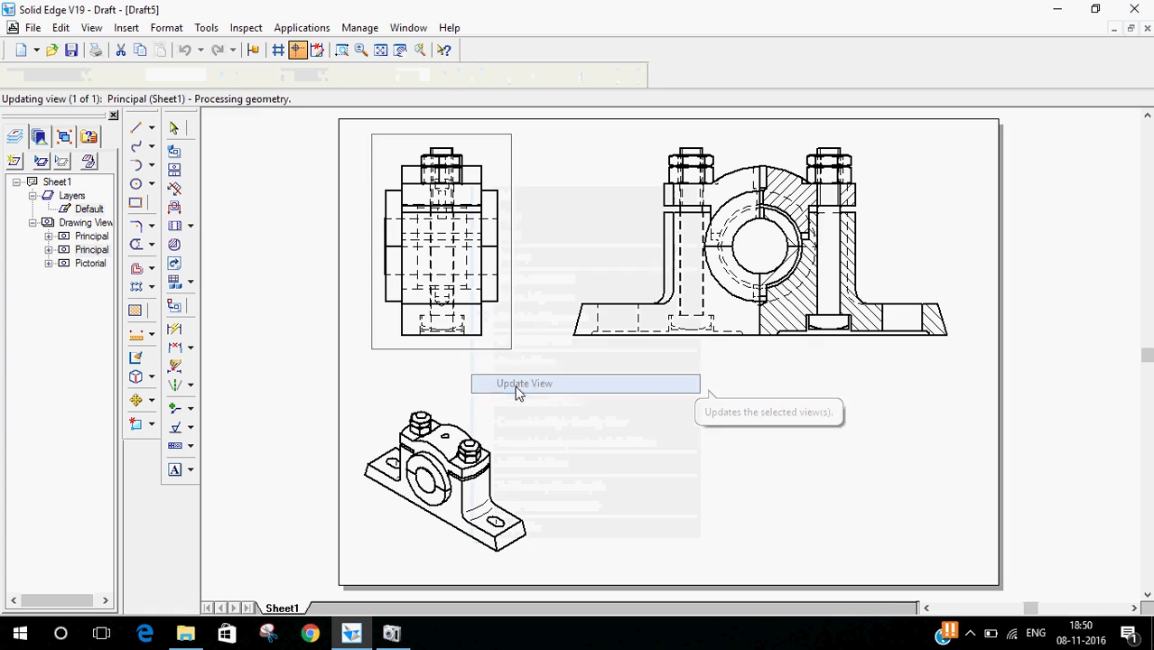
{"action": "left_click", "coordinate": [580, 428]}
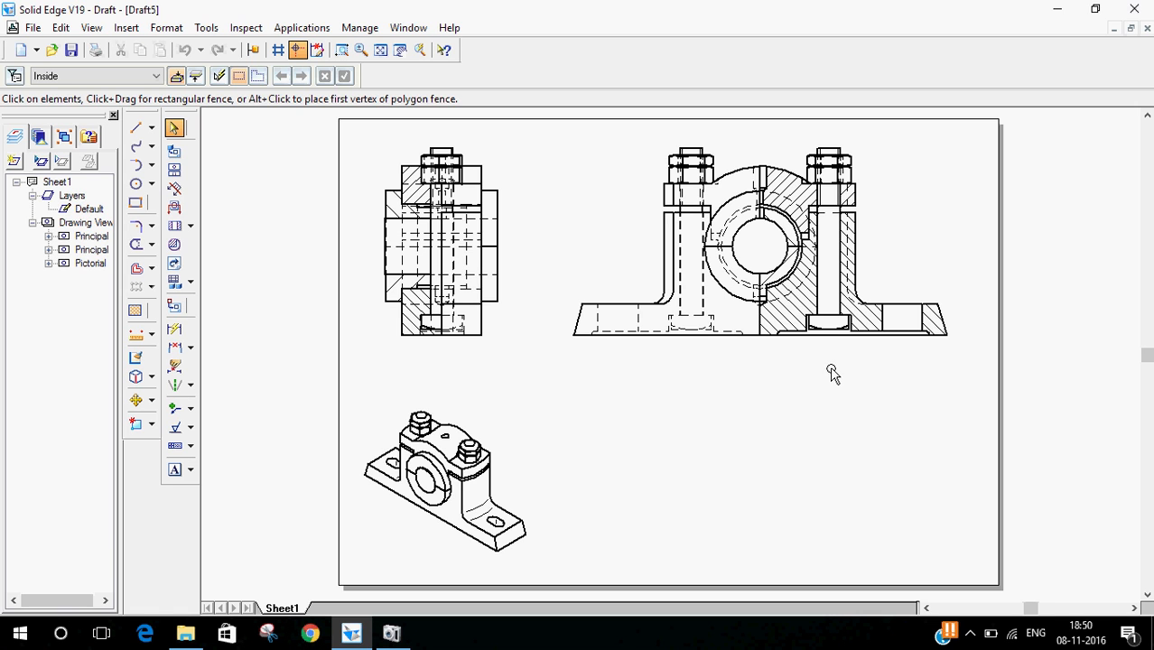
- Enable Section 1 in the pictorial view's properties
{"action": "right_click", "coordinate": [479, 486]}
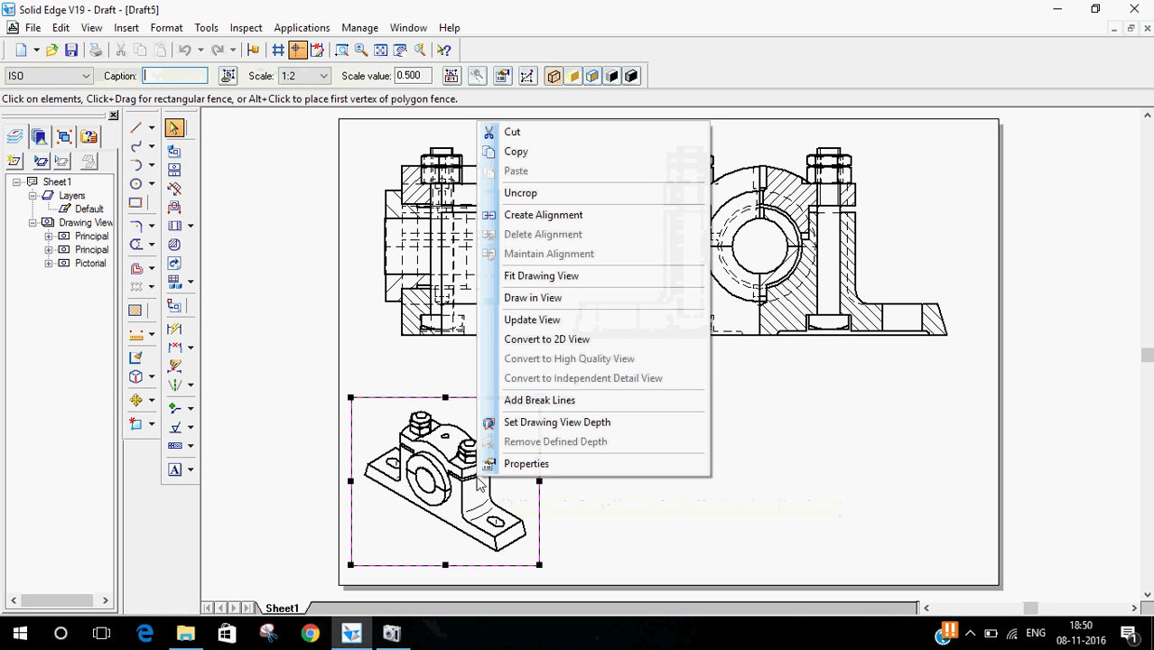
{"action": "left_click", "coordinate": [502, 464]}
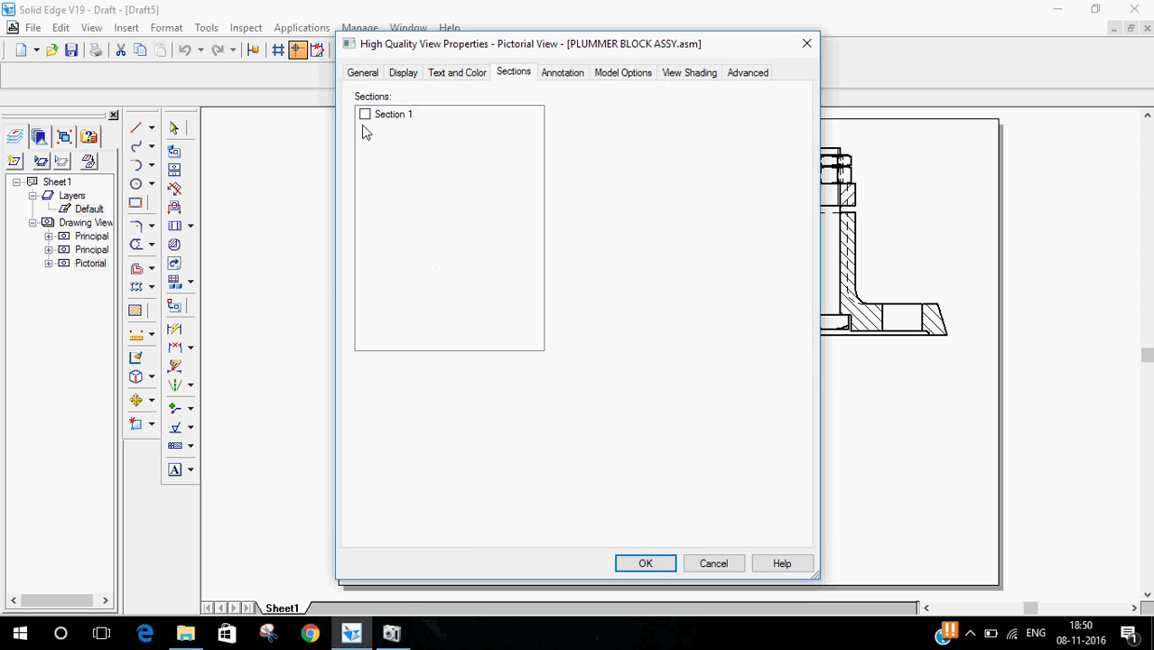
{"action": "left_click", "coordinate": [651, 567]}
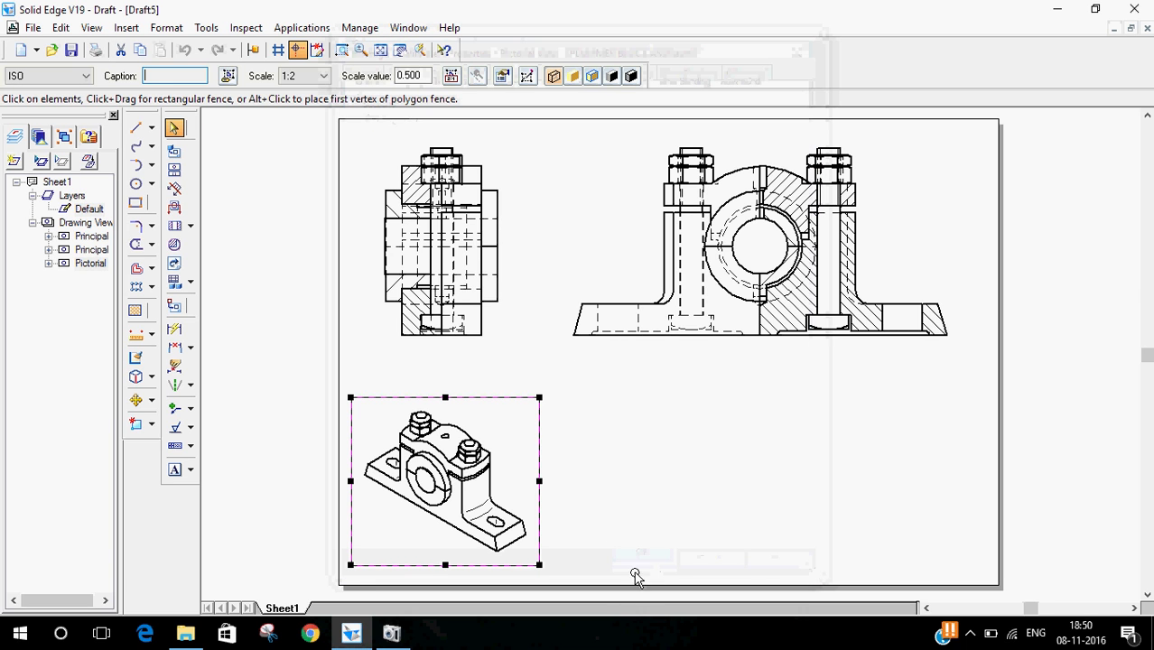
- Update the pictorial view so it shows the sectioned assembly
{"action": "right_click", "coordinate": [466, 456]}
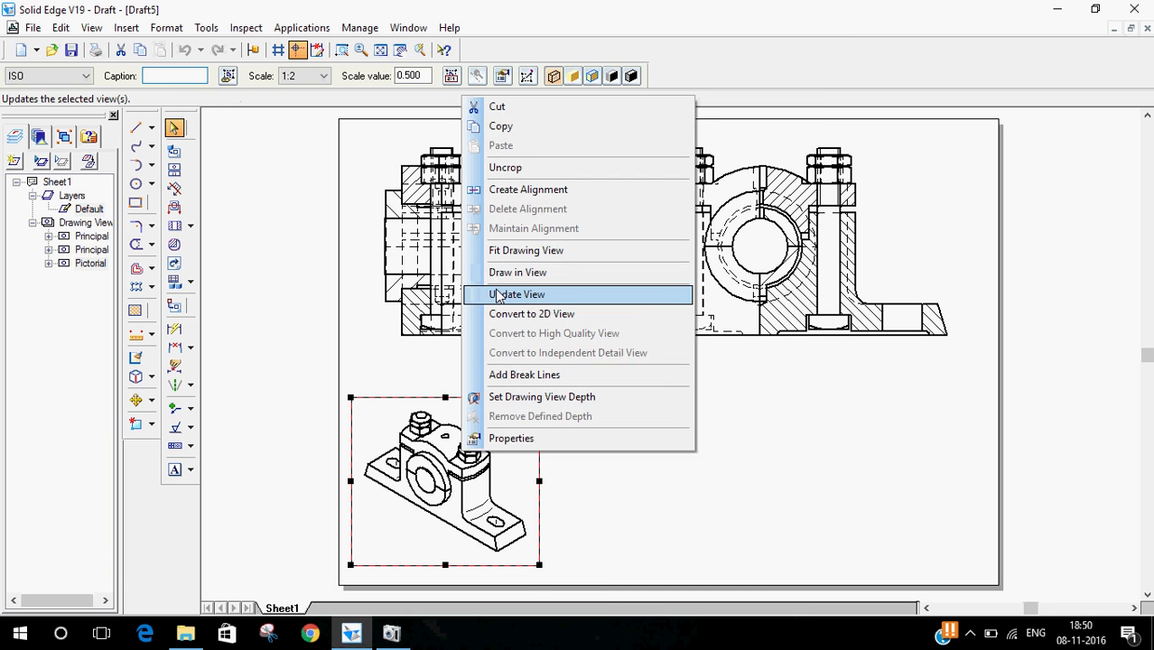
{"action": "left_click", "coordinate": [495, 221]}
{"action": "left_click", "coordinate": [584, 479]}
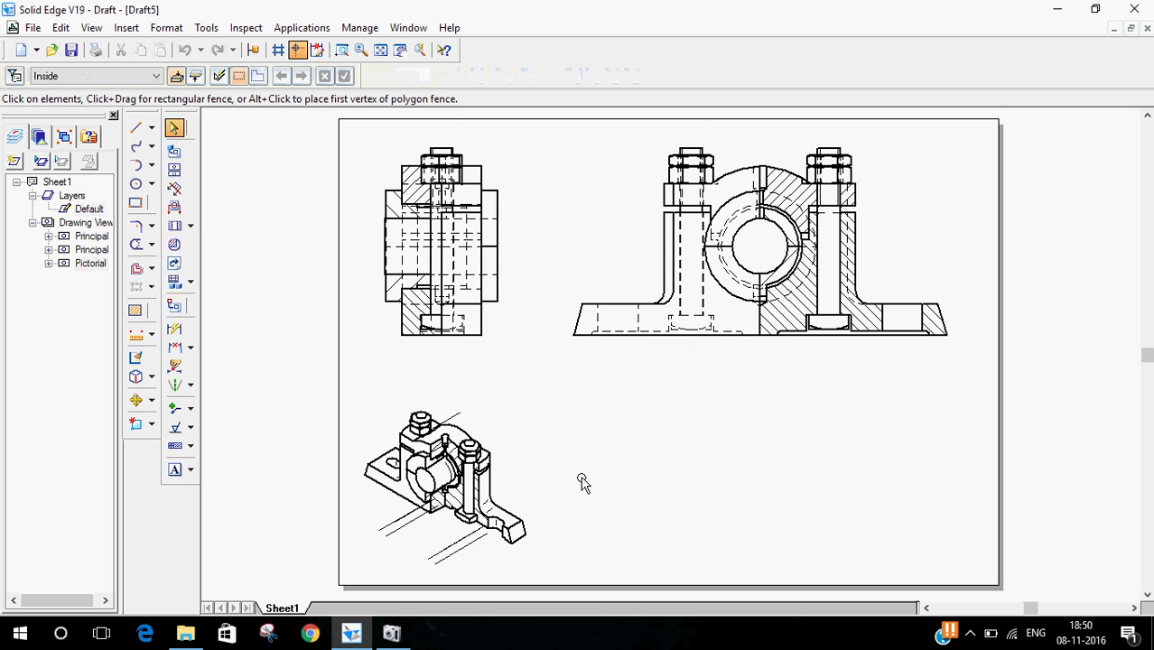
{"action": "scroll", "coordinate": [460, 507], "scroll_direction": "down", "scroll_amount": 2}
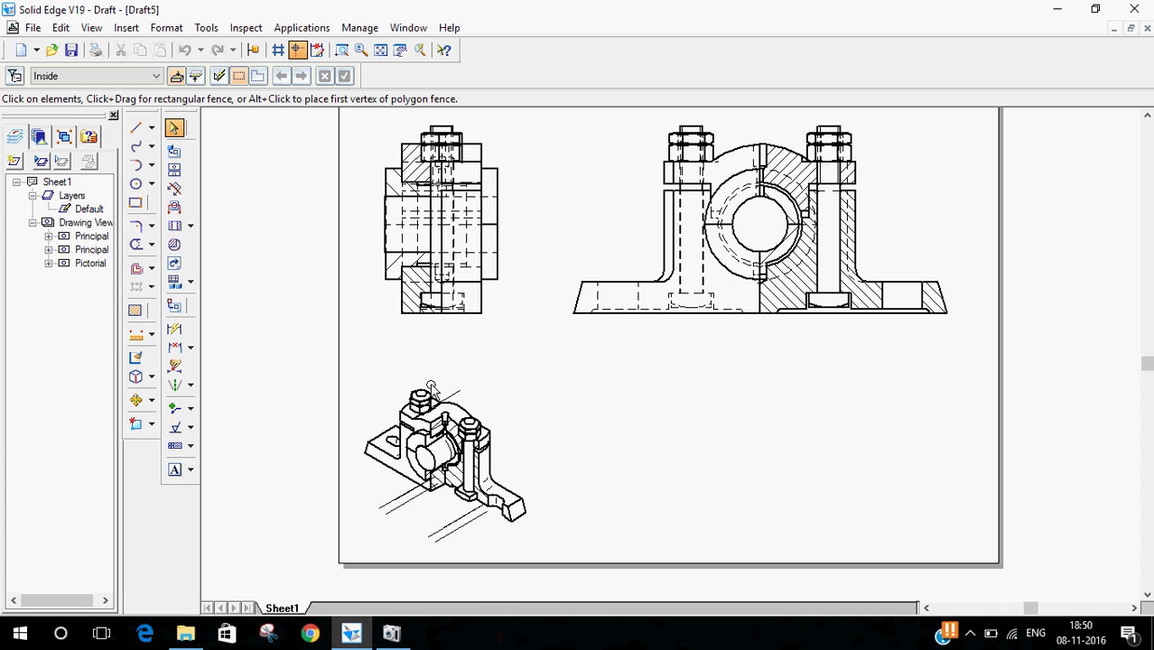
{"action": "scroll", "coordinate": [438, 389], "scroll_direction": "up", "scroll_amount": 2}
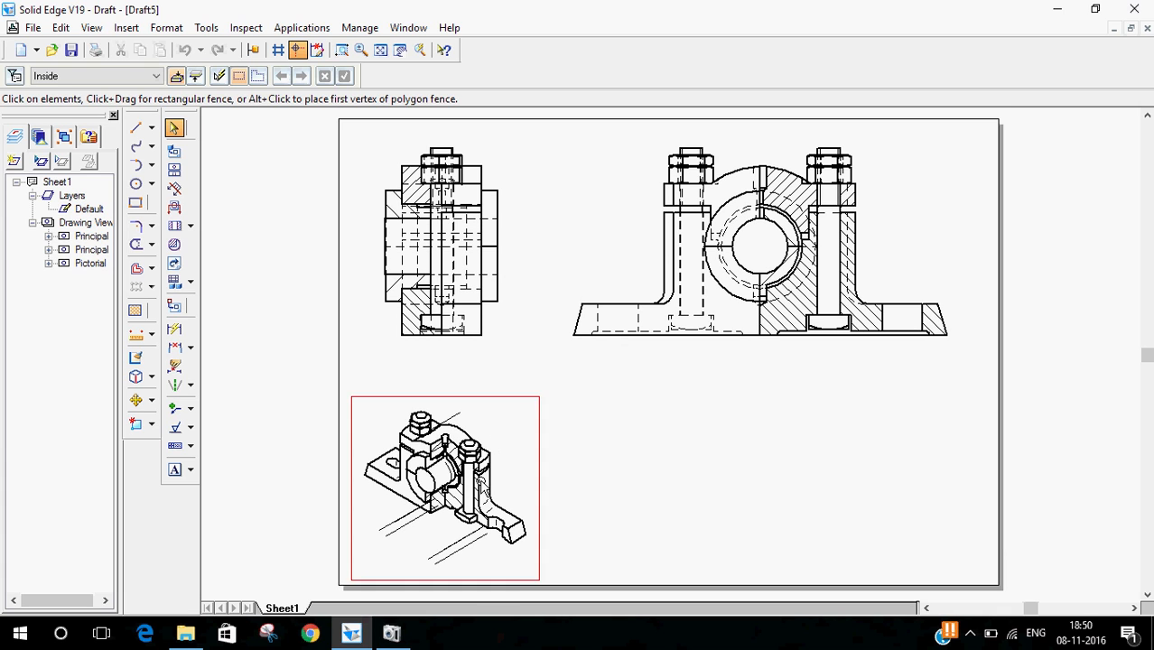
- Move the pictorial view slightly upward on the sheet
{"action": "left_click", "coordinate": [469, 424]}
{"action": "left_click_drag", "start_coordinate": [463, 411], "coordinate": [468, 380]}
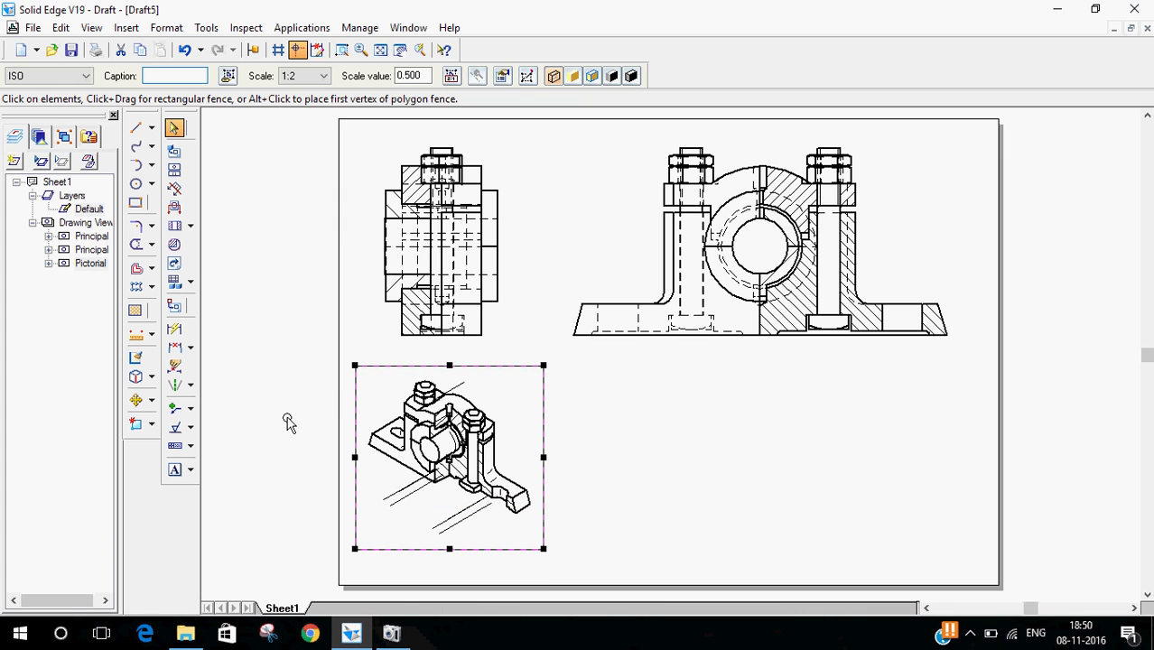
{"action": "left_click", "coordinate": [301, 344]}
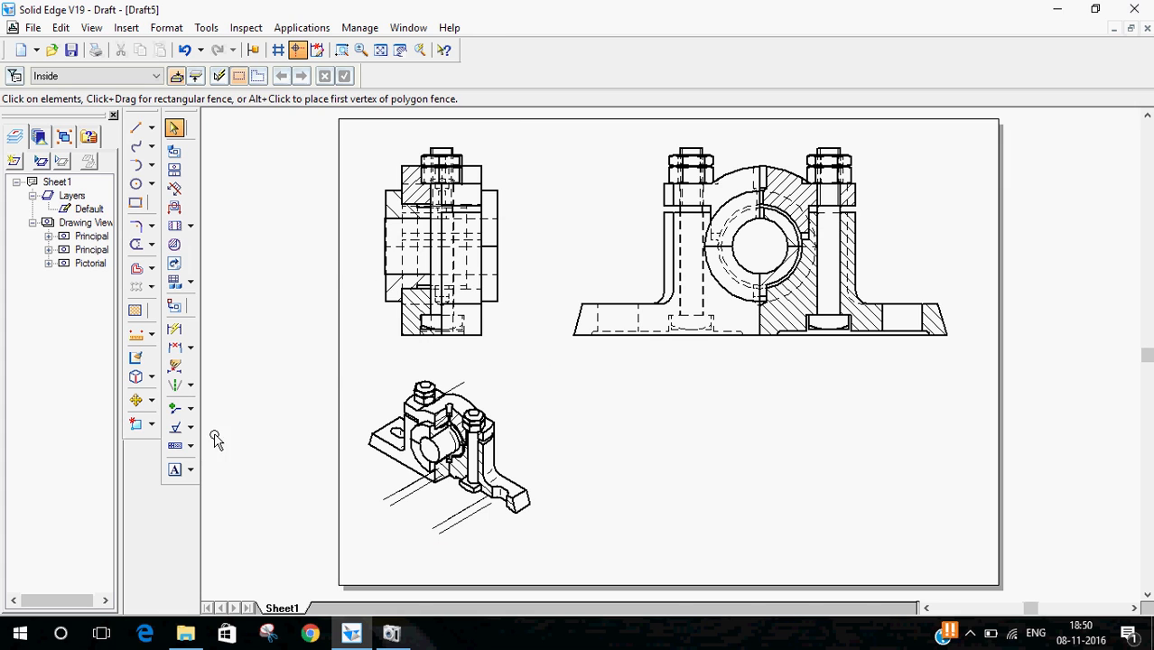
- Create an auto-ballooned parts list for the pictorial view and place the table beside it at the lower right
{"action": "left_click", "coordinate": [175, 283]}
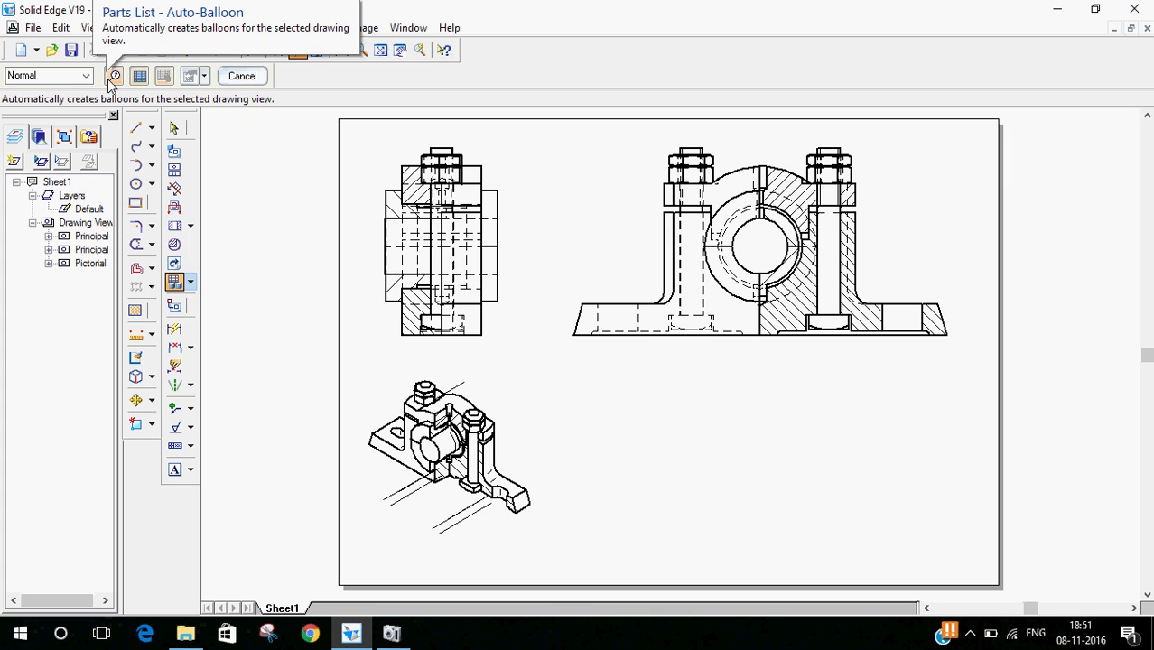
{"action": "left_click", "coordinate": [113, 78]}
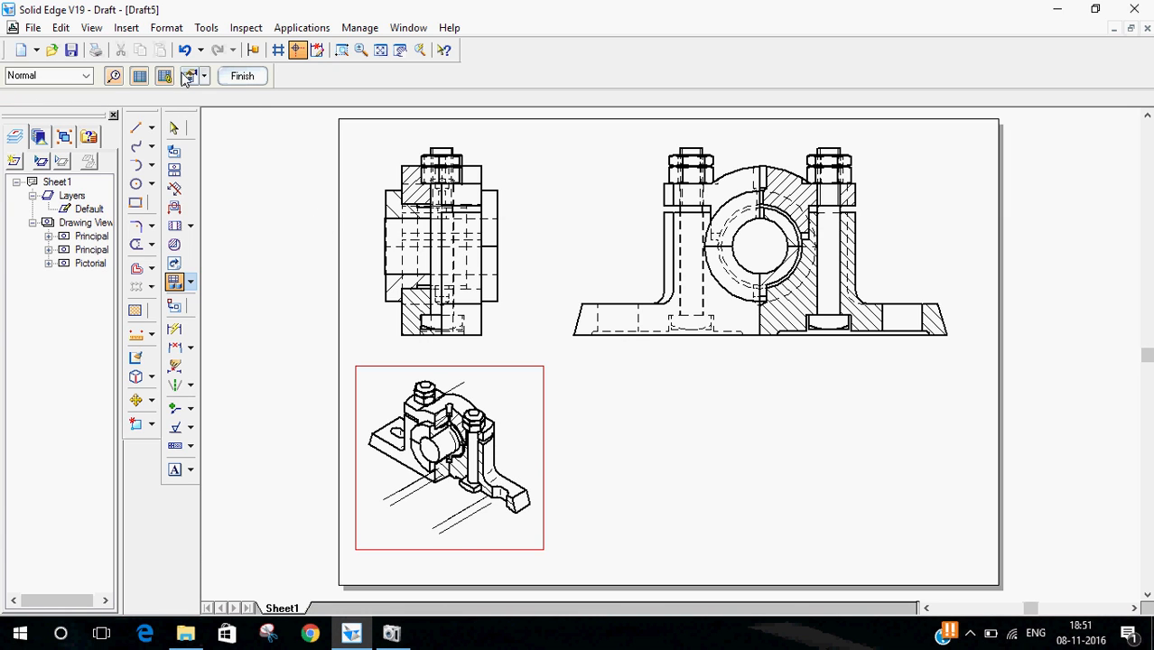
{"action": "left_click", "coordinate": [241, 79]}
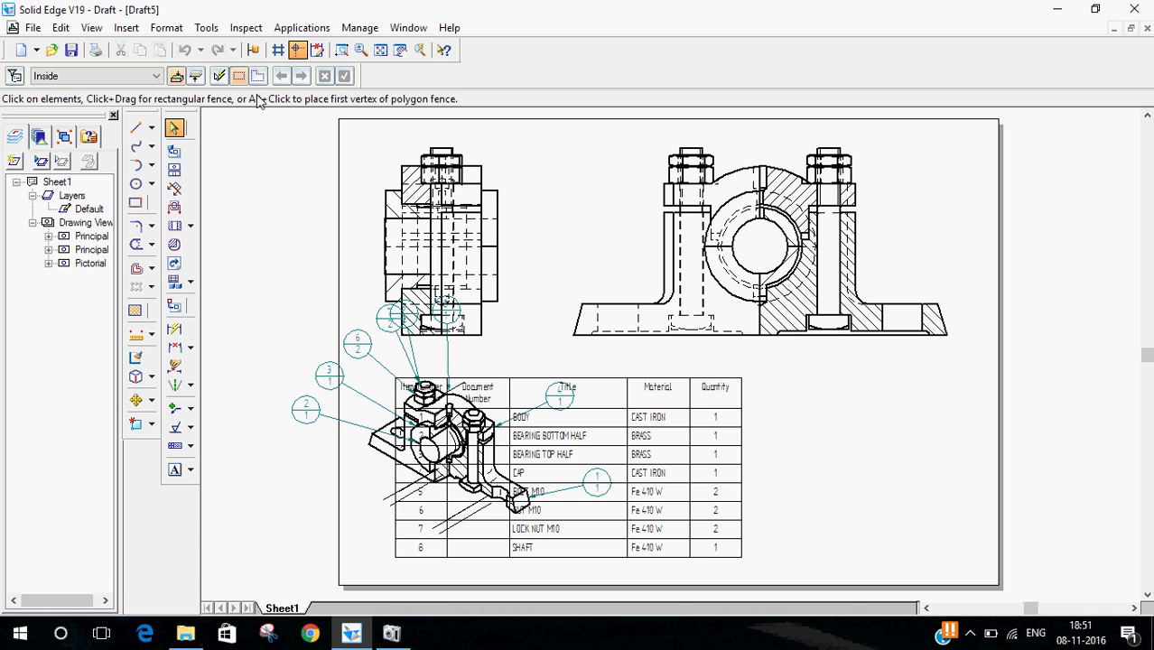
{"action": "left_click_drag", "start_coordinate": [606, 452], "coordinate": [822, 457]}
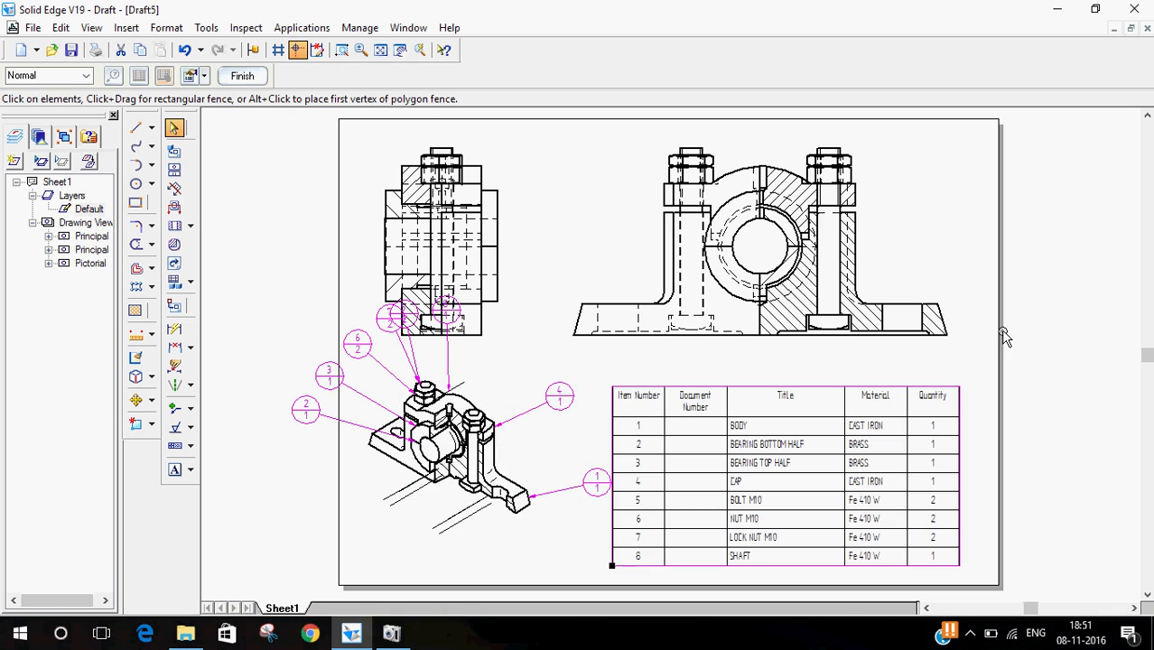
{"action": "left_click", "coordinate": [1023, 382]}
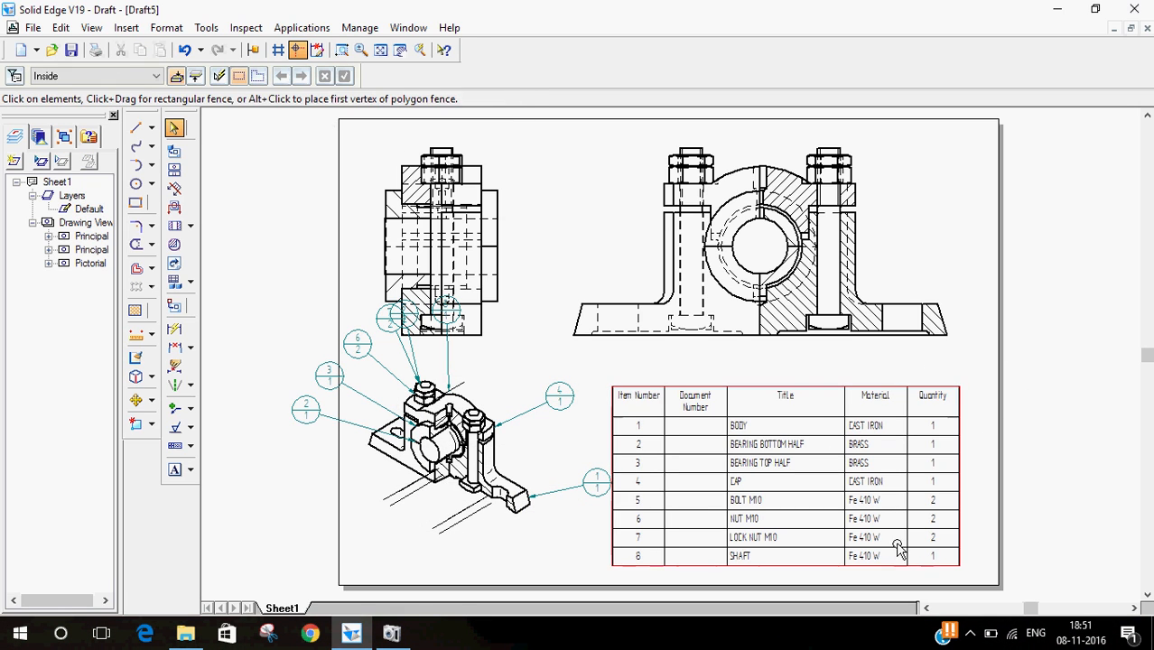
- Remove the Document Number column from the parts list's properties
{"action": "scroll", "coordinate": [898, 550], "scroll_direction": "down", "scroll_amount": 1}
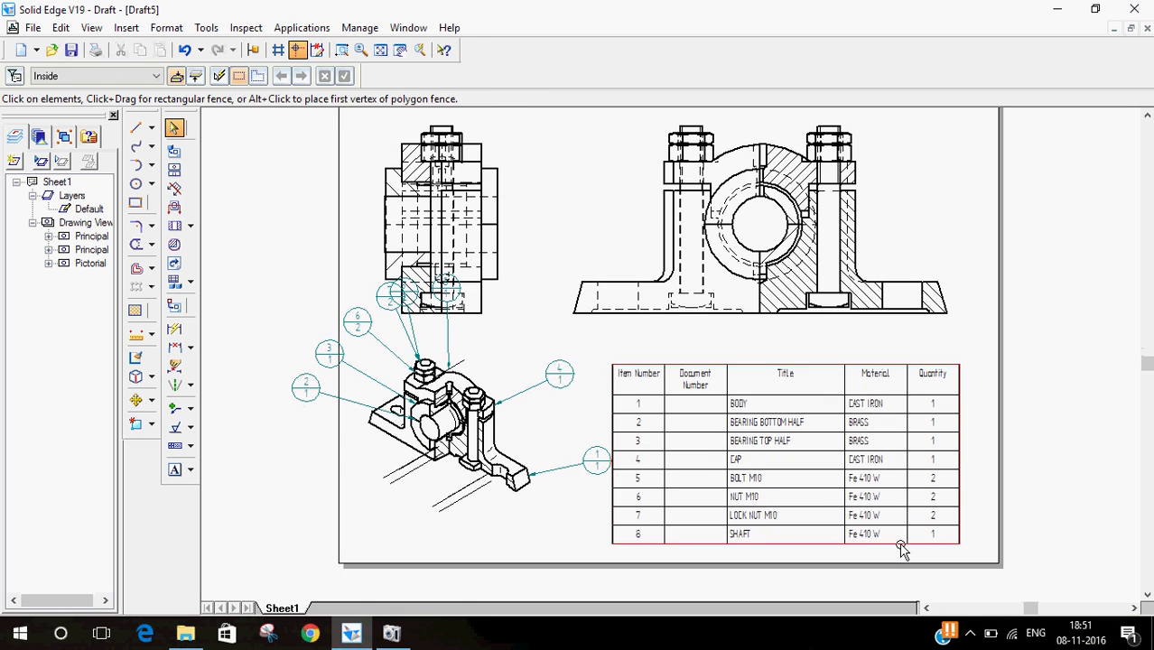
{"action": "left_click", "coordinate": [341, 54]}
{"action": "left_click_drag", "start_coordinate": [595, 354], "coordinate": [1023, 571]}
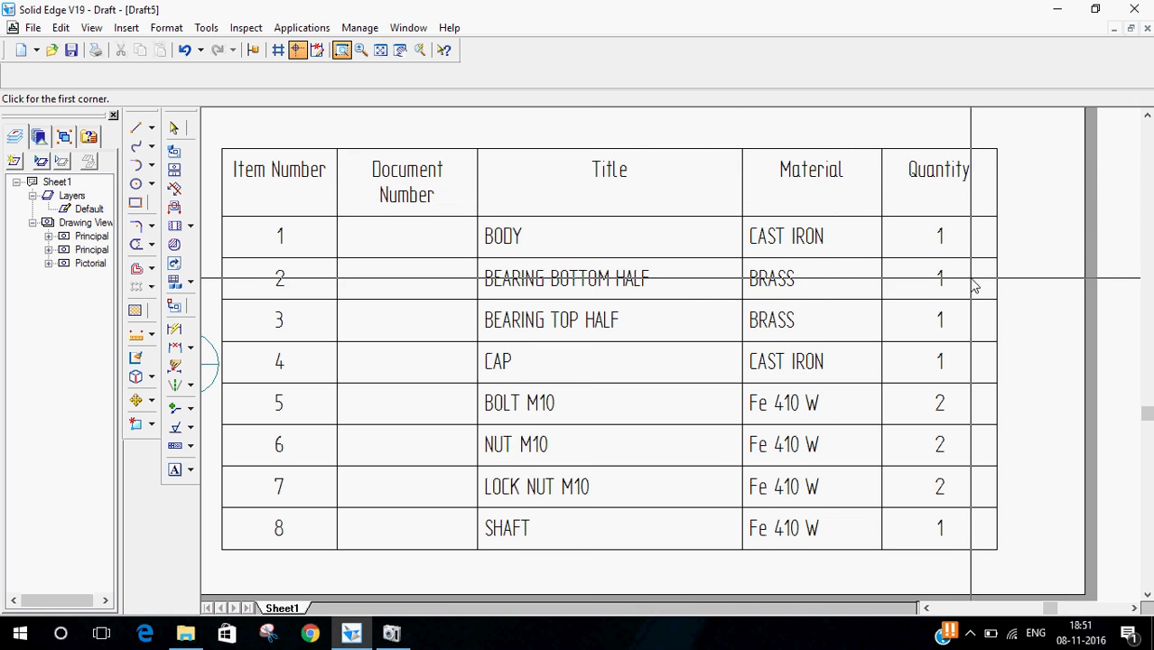
{"action": "left_click", "coordinate": [173, 129]}
{"action": "left_click", "coordinate": [453, 251]}
{"action": "right_click", "coordinate": [456, 253]}
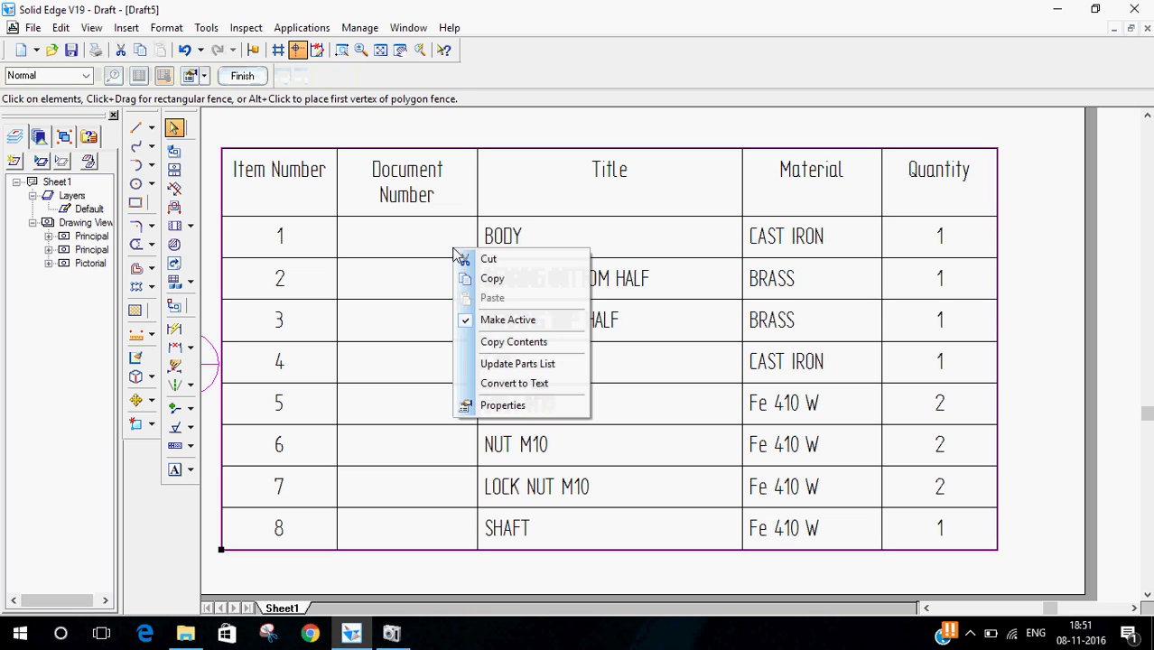
{"action": "left_click", "coordinate": [515, 409]}
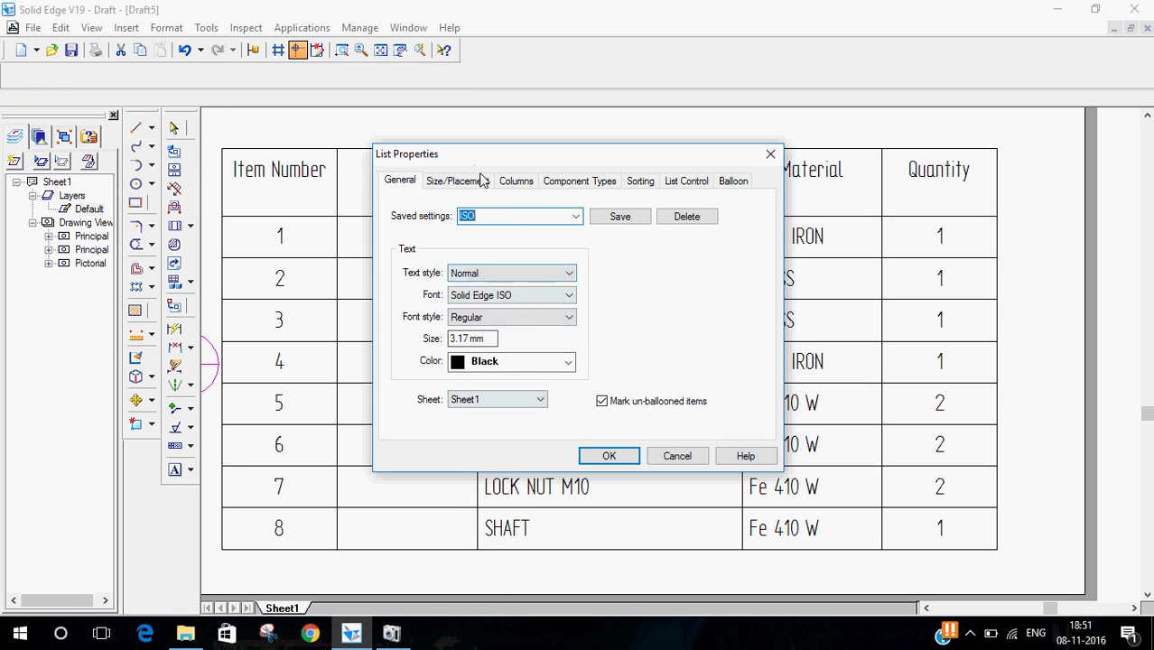
{"action": "left_click", "coordinate": [513, 181]}
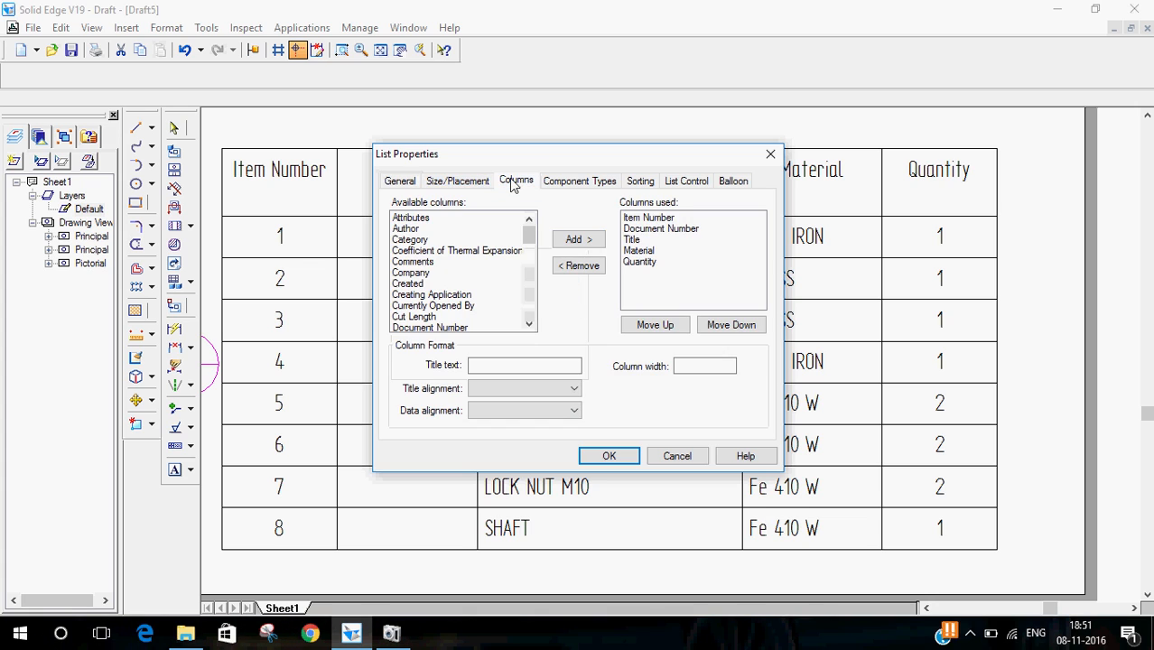
{"action": "left_click", "coordinate": [652, 230]}
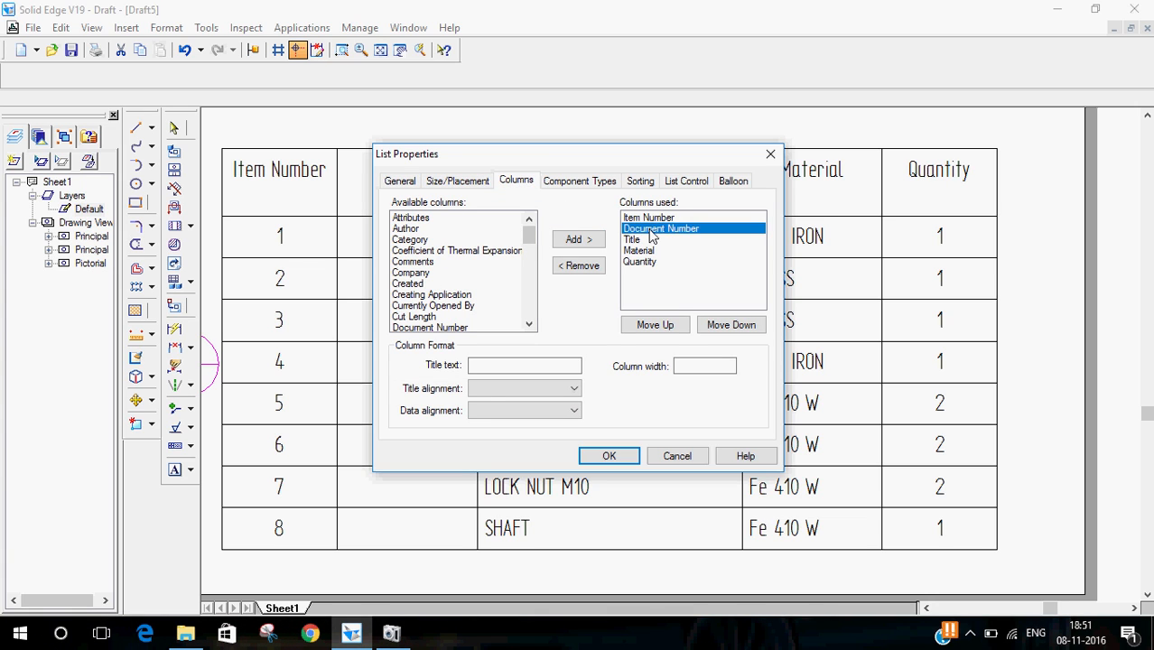
{"action": "left_click", "coordinate": [596, 268]}
{"action": "left_click", "coordinate": [609, 455]}
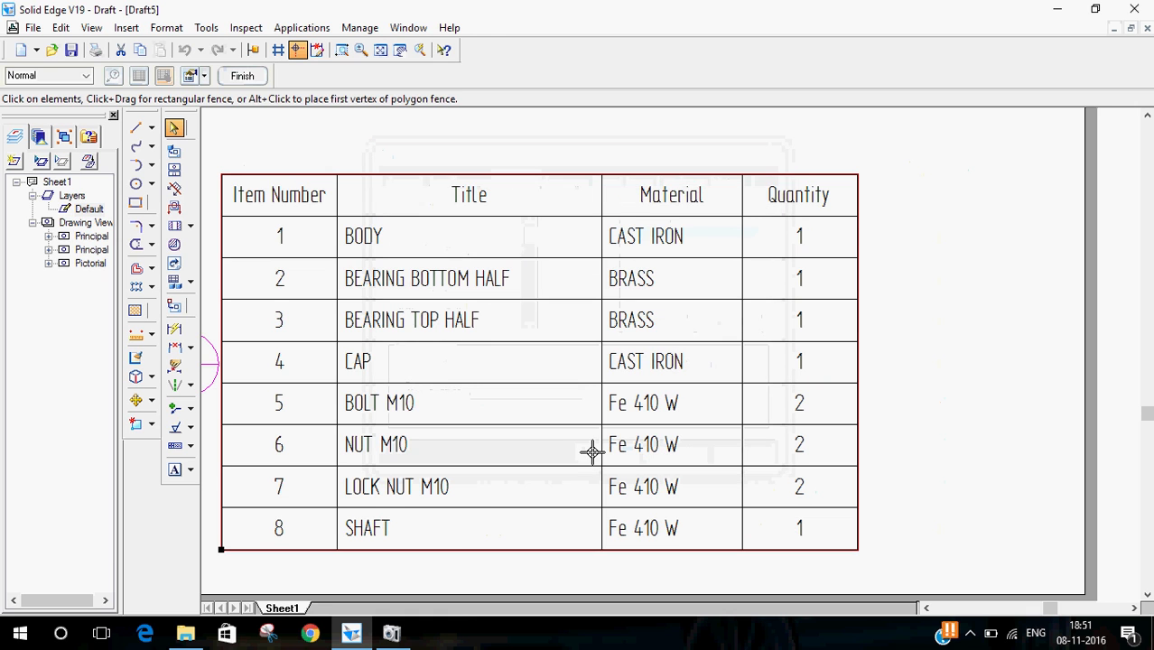
- Move the parts list further right on the sheet
{"action": "left_click_drag", "start_coordinate": [673, 336], "coordinate": [799, 345]}
{"action": "left_click", "coordinate": [1068, 233]}
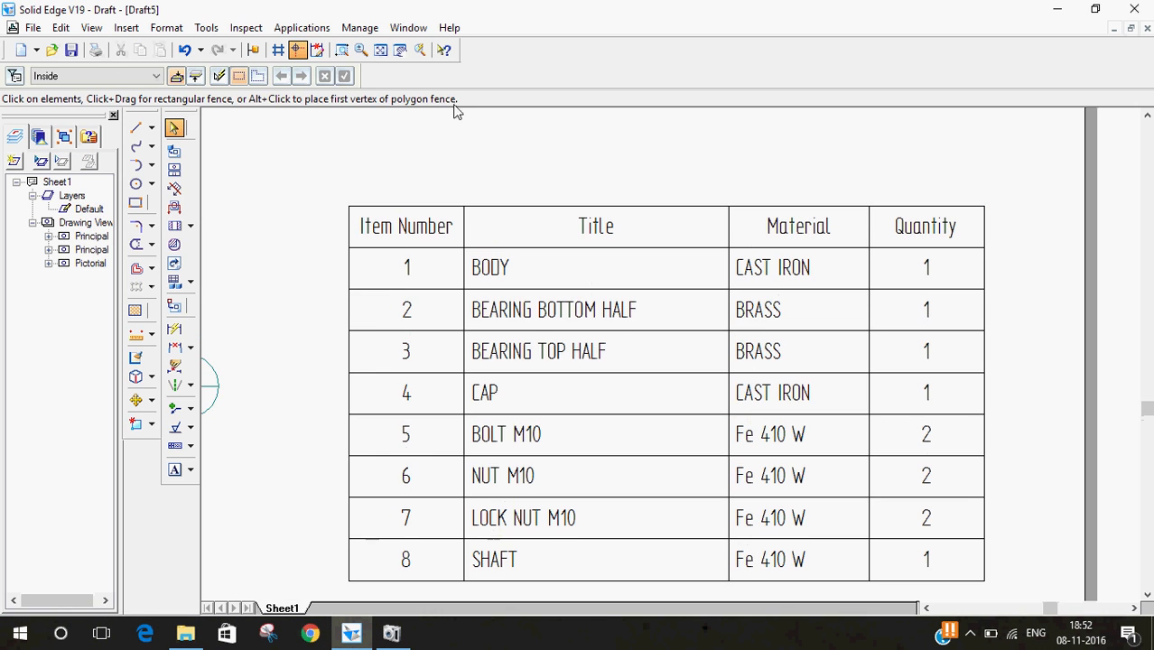
{"action": "left_click", "coordinate": [400, 50]}
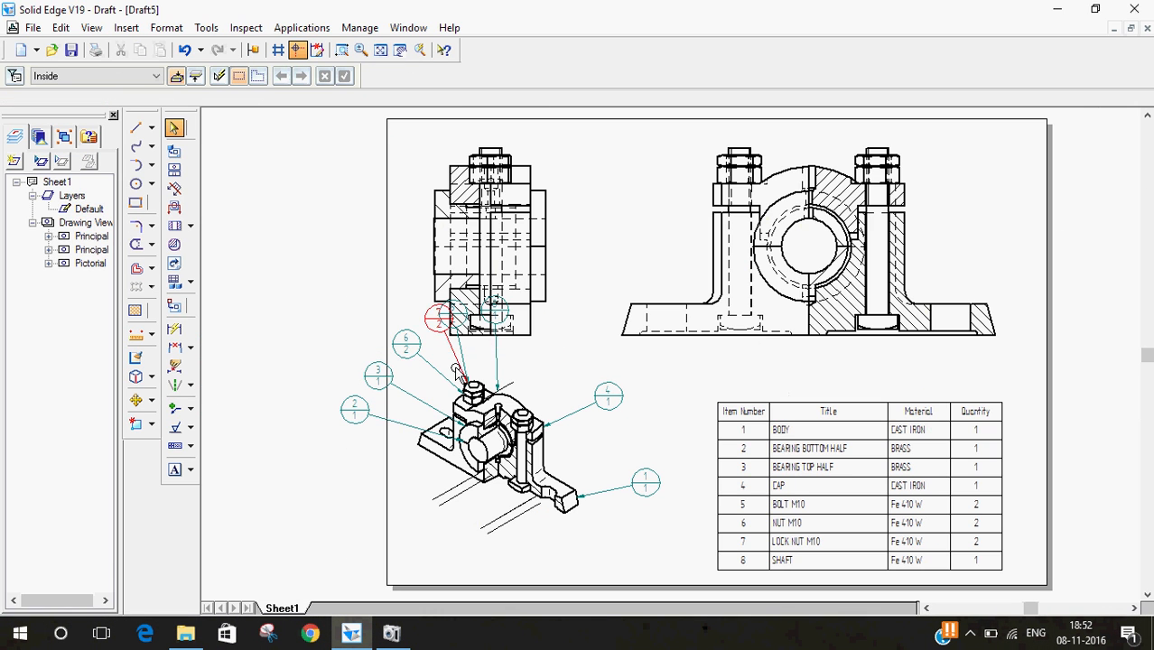
- Shift the pictorial view and rearrange its item balloons neatly around it
{"action": "mouse_move", "coordinate": [533, 499]}
{"action": "left_mouse_down"}
{"action": "mouse_move", "coordinate": [595, 560]}
{"action": "mouse_move", "coordinate": [580, 532]}
{"action": "left_mouse_up"}
{"action": "left_click", "coordinate": [584, 364]}
{"action": "left_click_drag", "start_coordinate": [541, 351], "coordinate": [547, 405]}
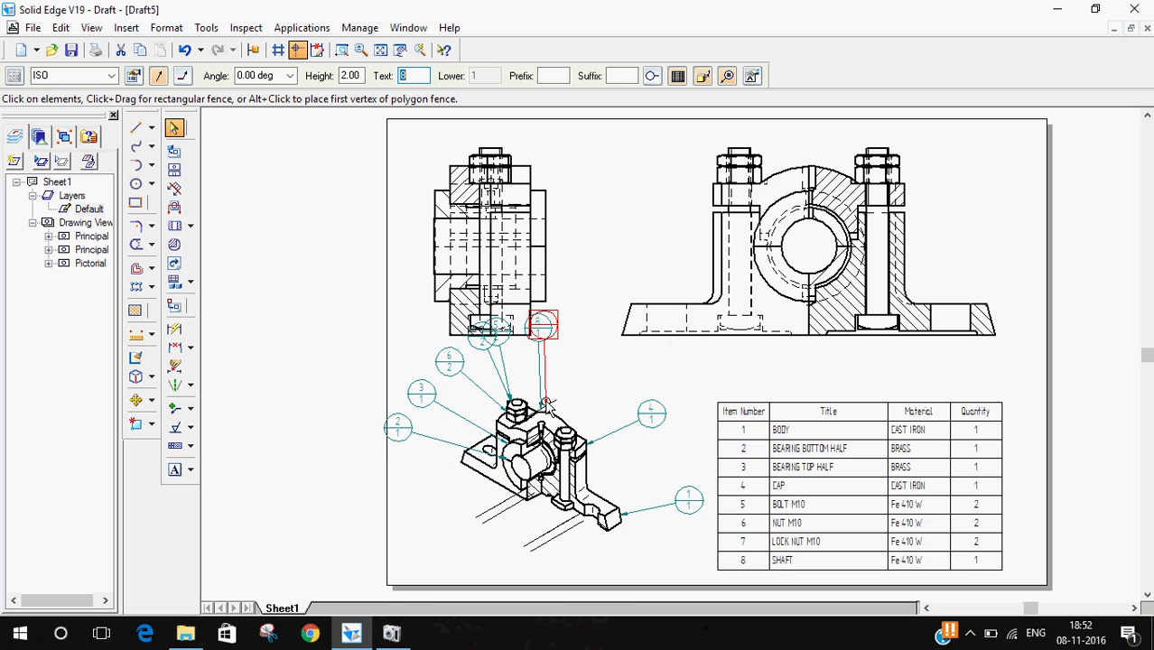
{"action": "left_click_drag", "start_coordinate": [547, 332], "coordinate": [590, 368]}
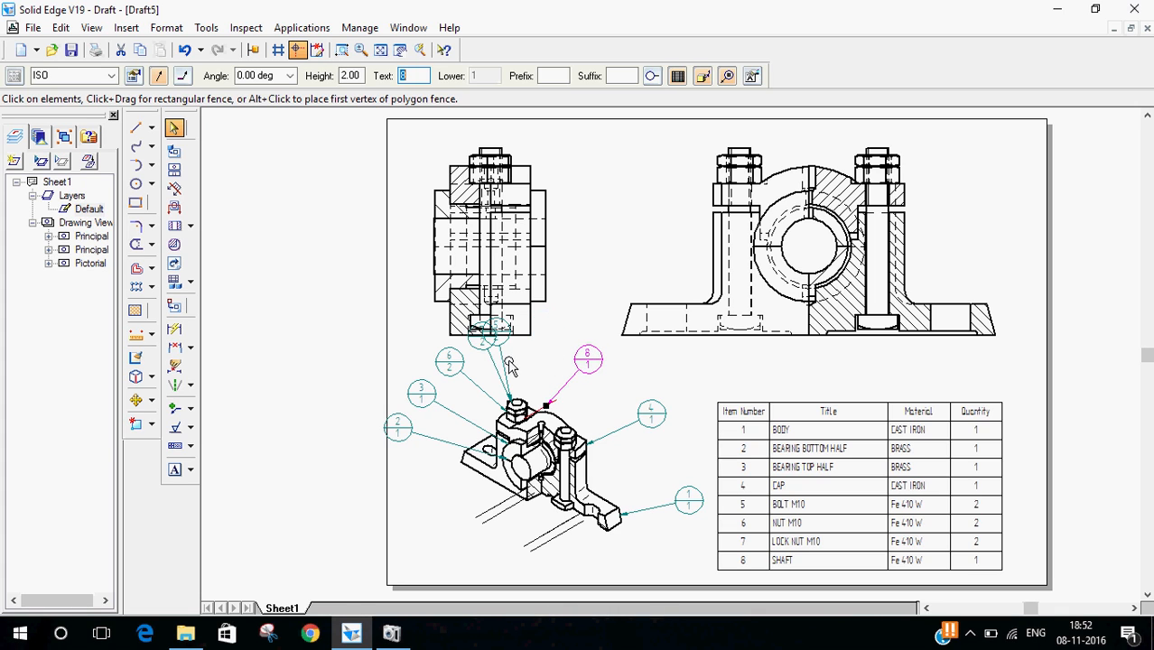
{"action": "left_click_drag", "start_coordinate": [510, 347], "coordinate": [545, 378]}
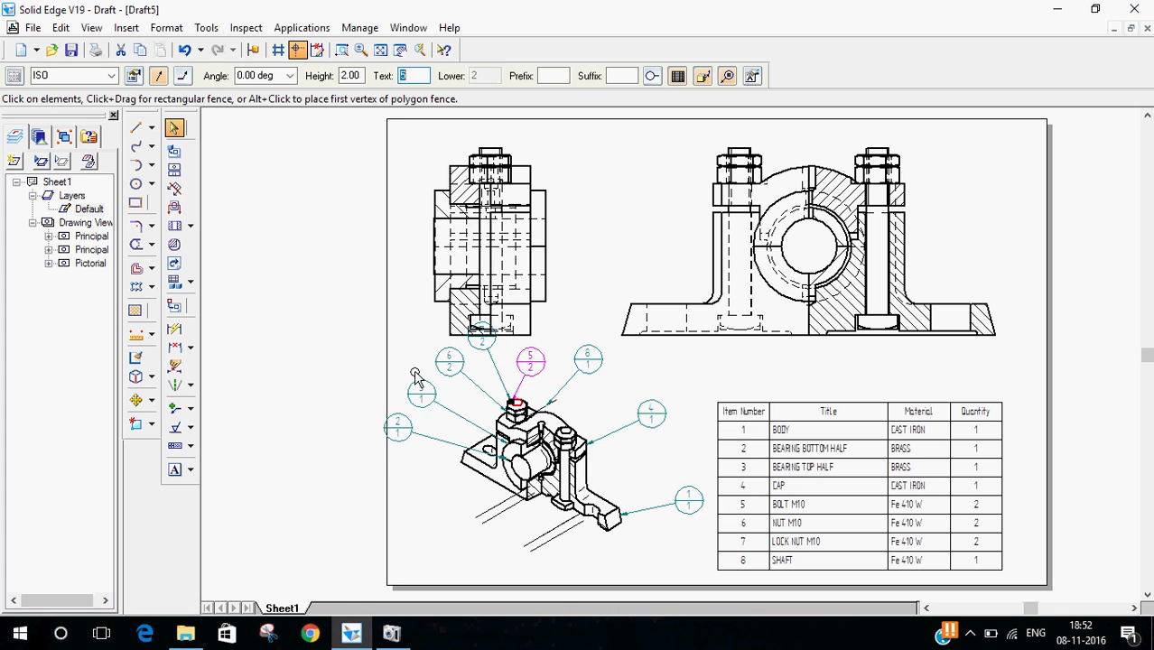
{"action": "left_click_drag", "start_coordinate": [403, 449], "coordinate": [420, 495]}
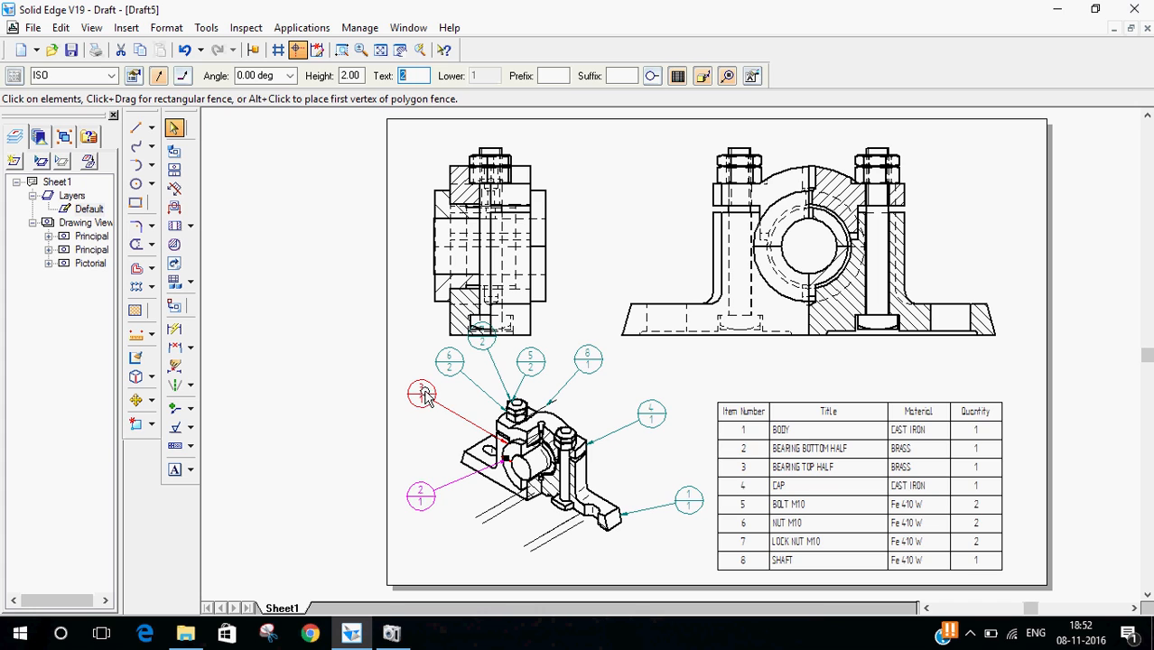
{"action": "left_click_drag", "start_coordinate": [429, 422], "coordinate": [420, 445]}
{"action": "left_click_drag", "start_coordinate": [449, 363], "coordinate": [427, 416]}
{"action": "mouse_move", "coordinate": [481, 354]}
{"action": "left_mouse_down"}
{"action": "mouse_move", "coordinate": [477, 379]}
{"action": "mouse_move", "coordinate": [468, 373]}
{"action": "left_mouse_up"}
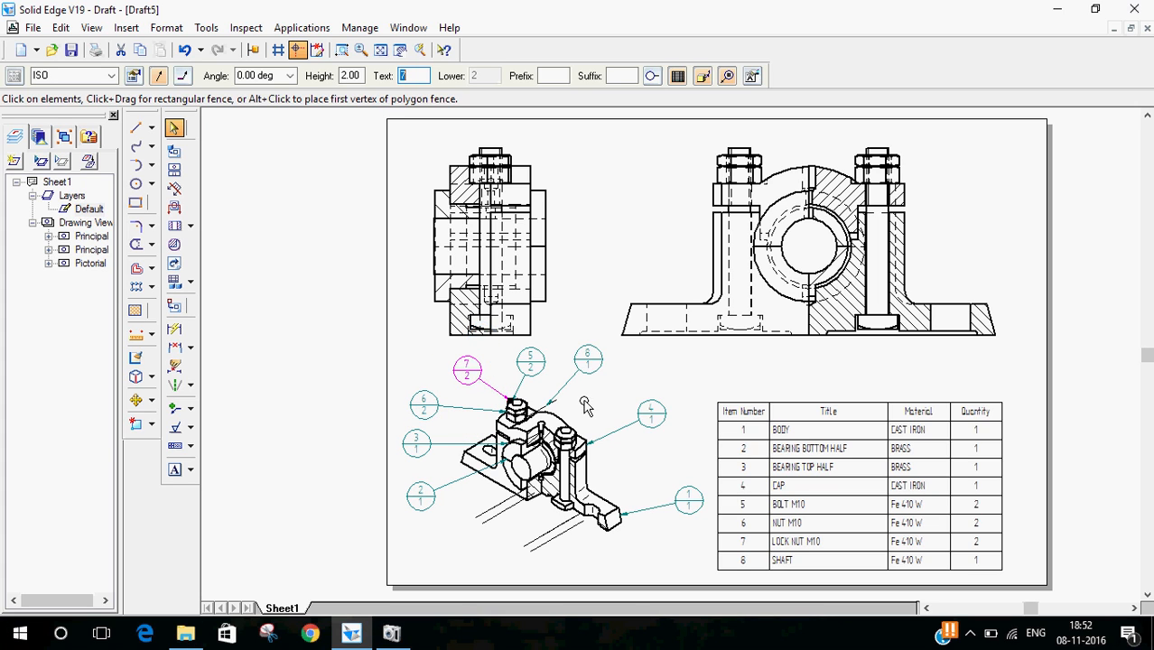
{"action": "left_click_drag", "start_coordinate": [683, 503], "coordinate": [661, 491]}
{"action": "left_click", "coordinate": [623, 448]}
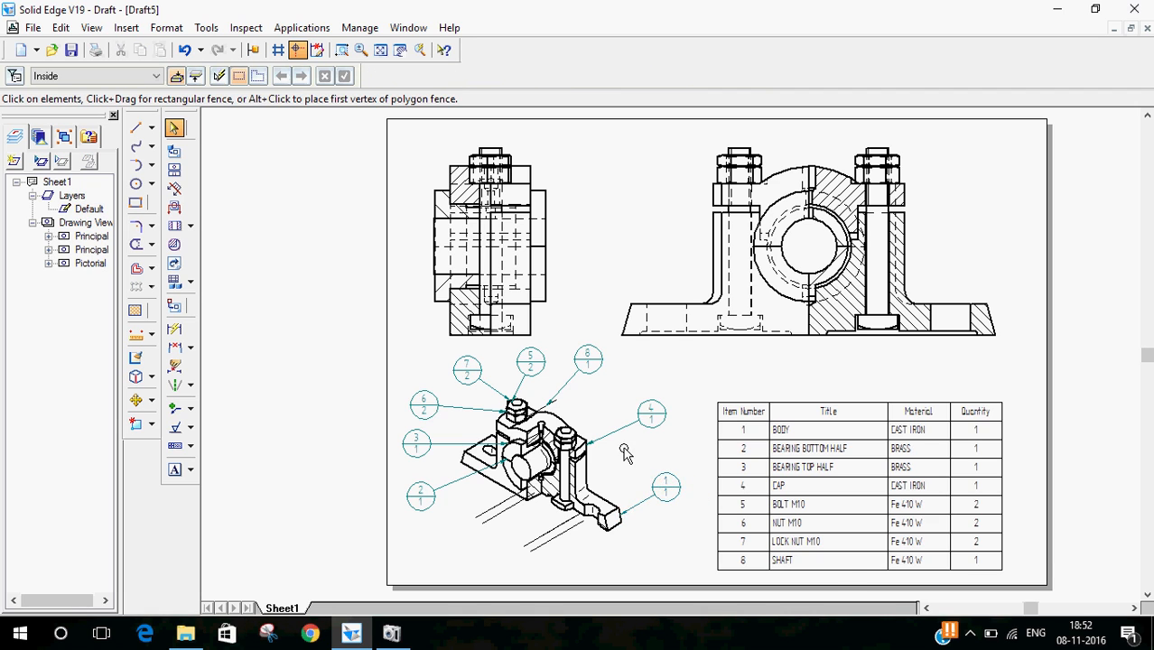
{"action": "scroll", "coordinate": [623, 448], "scroll_direction": "down", "scroll_amount": 1}
{"action": "left_click", "coordinate": [348, 50]}
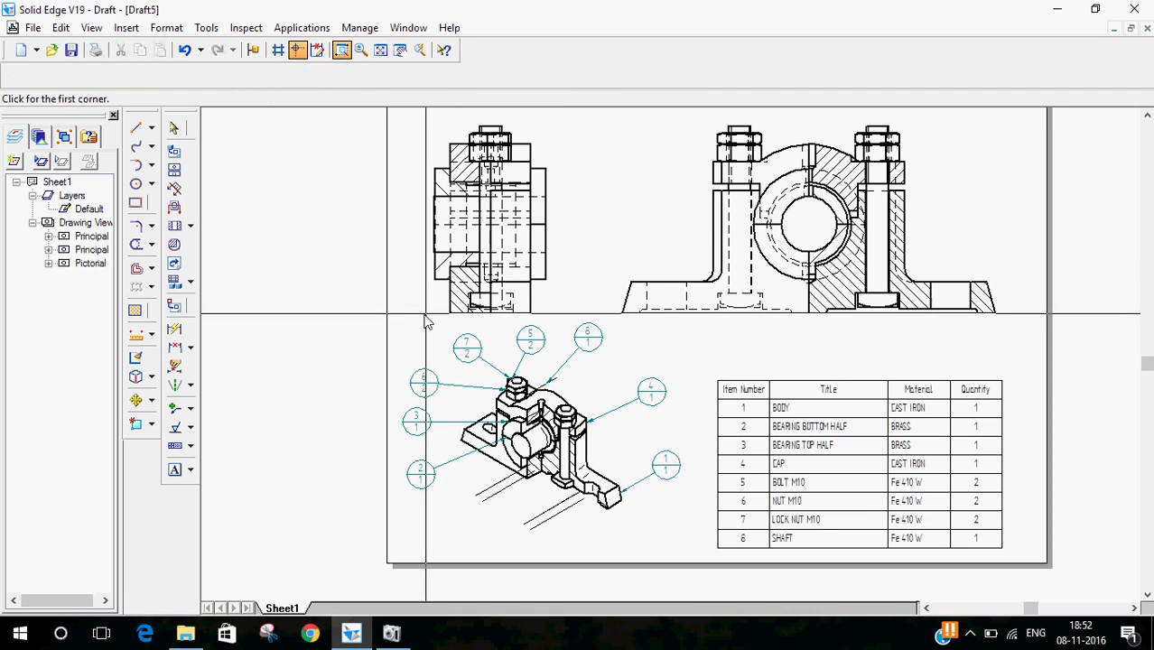
{"action": "mouse_move", "coordinate": [1143, 546]}
{"action": "left_mouse_down"}
{"action": "mouse_move", "coordinate": [1095, 600]}
{"action": "mouse_move", "coordinate": [1076, 600]}
{"action": "mouse_move", "coordinate": [1075, 582]}
{"action": "left_mouse_up"}
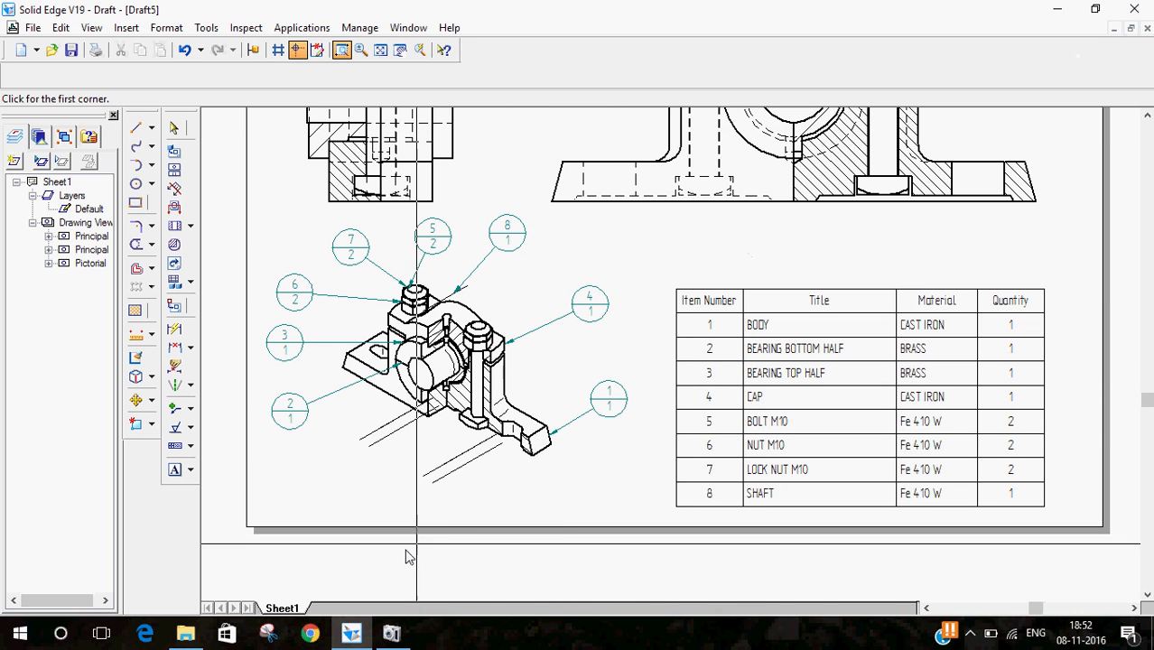
{"action": "left_click", "coordinate": [394, 637]}
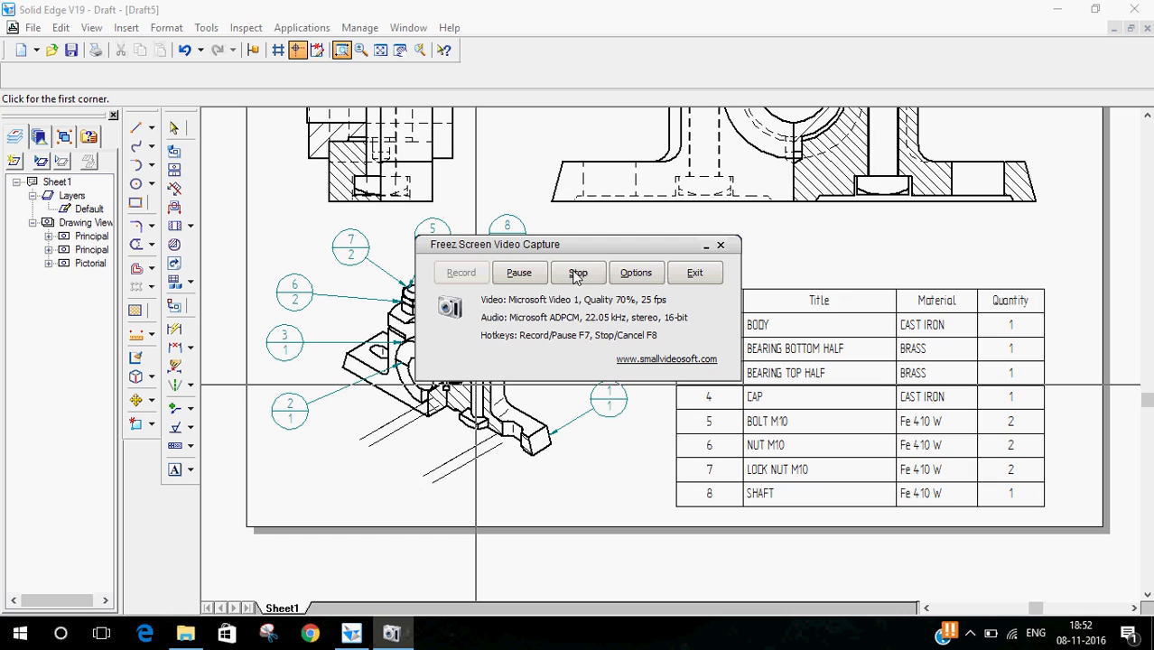